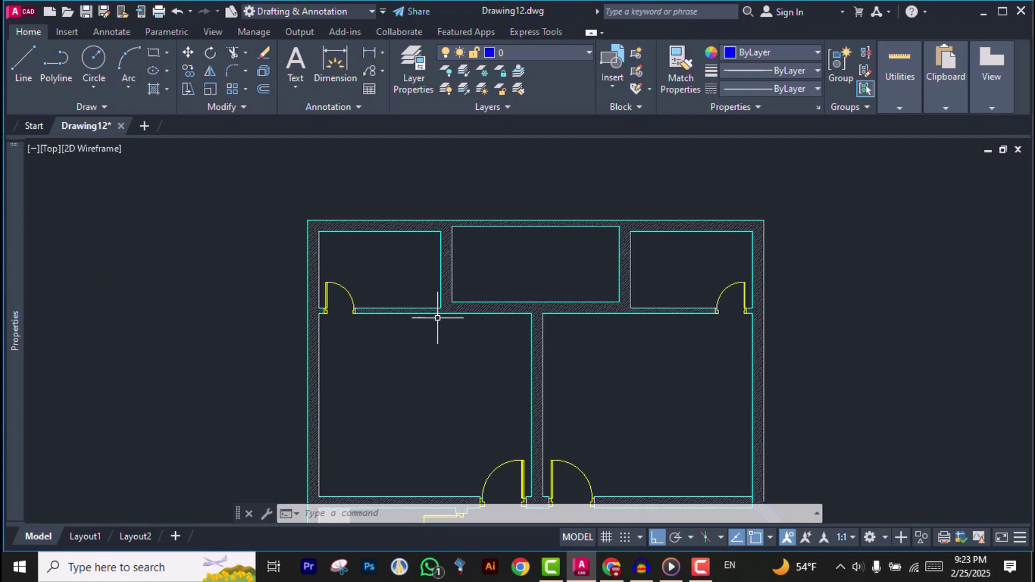
Add a linear dimension across the full width of the floor plan's upper outer wall, placing the dimension line above the wall
scroll(576, 332, up, 2)
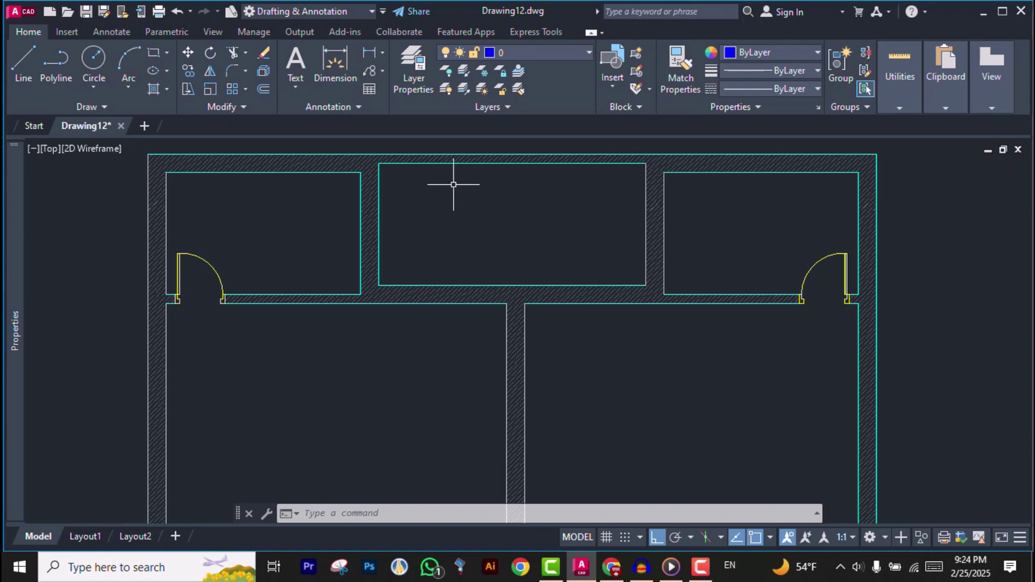
click(381, 55)
click(379, 56)
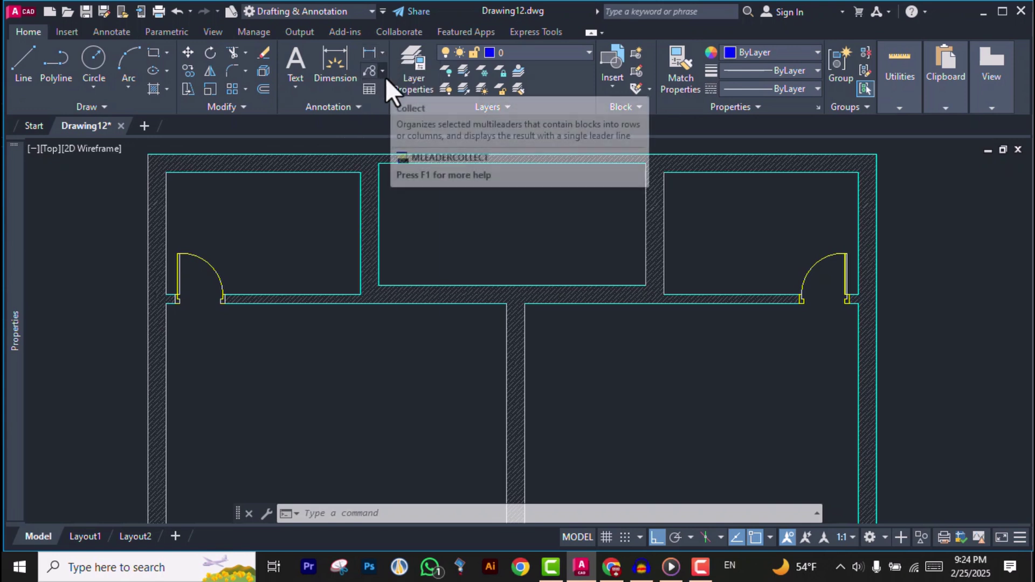
scroll(291, 374, down, 2)
scroll(317, 205, up, 2)
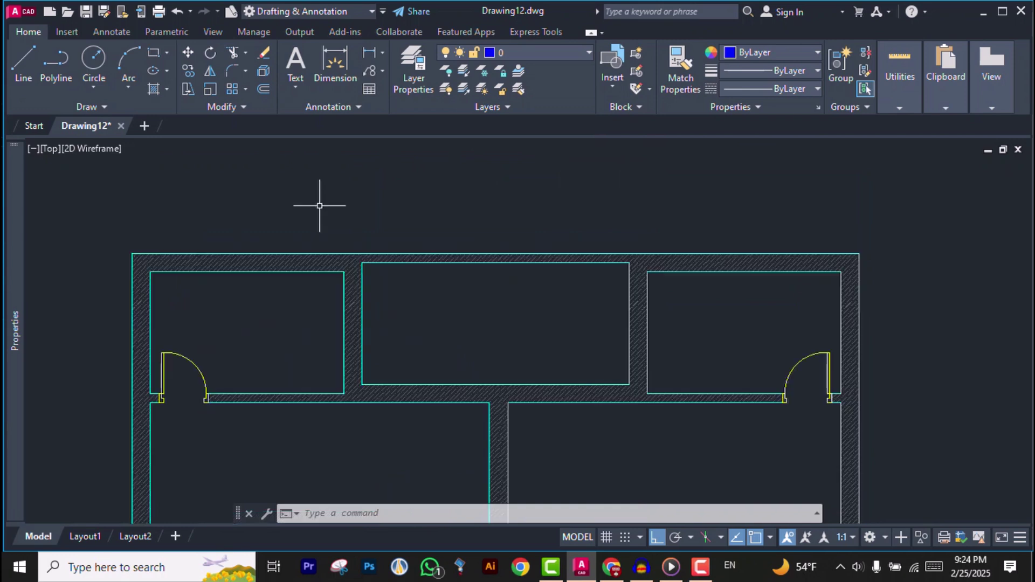
click(370, 53)
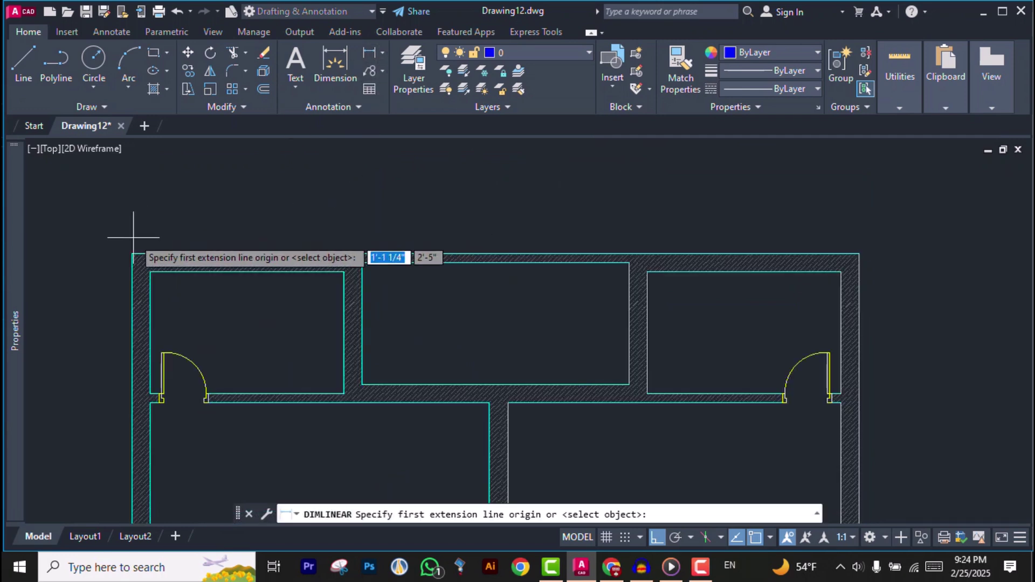
click(132, 254)
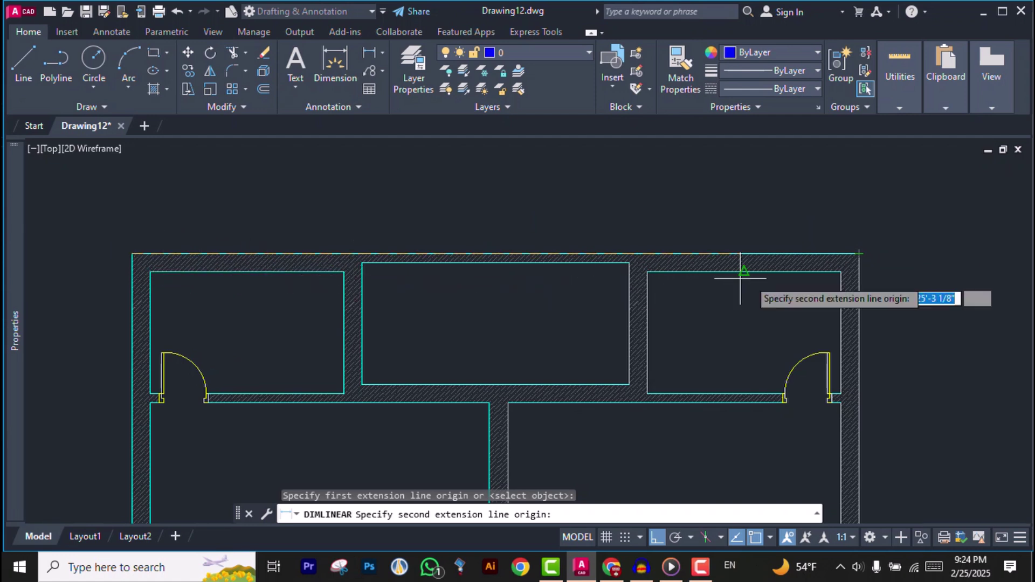
click(859, 253)
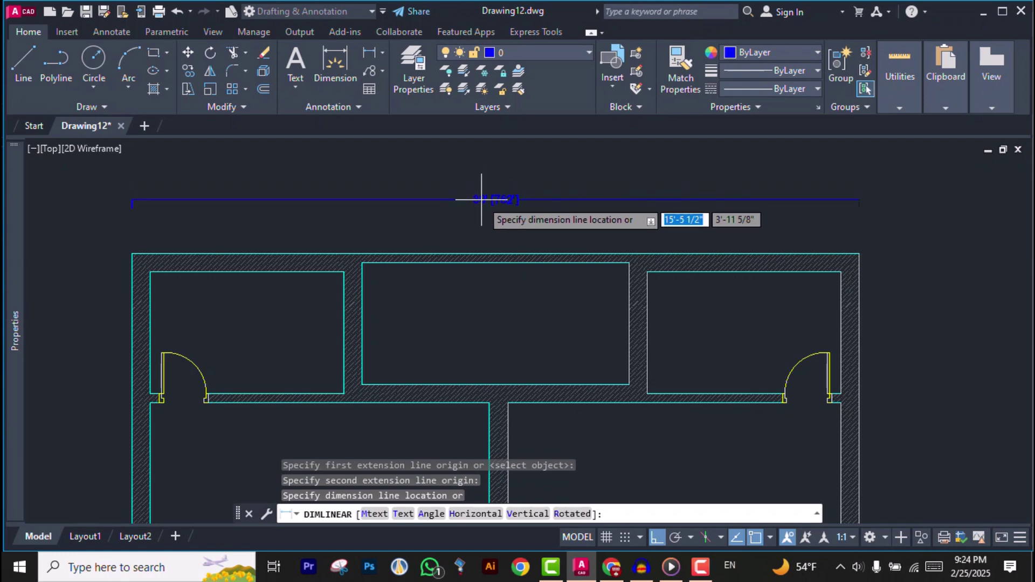
click(468, 200)
Examine the size and legibility of the new overall width dimension's text up close and at plan scale
scroll(351, 166, up, 3)
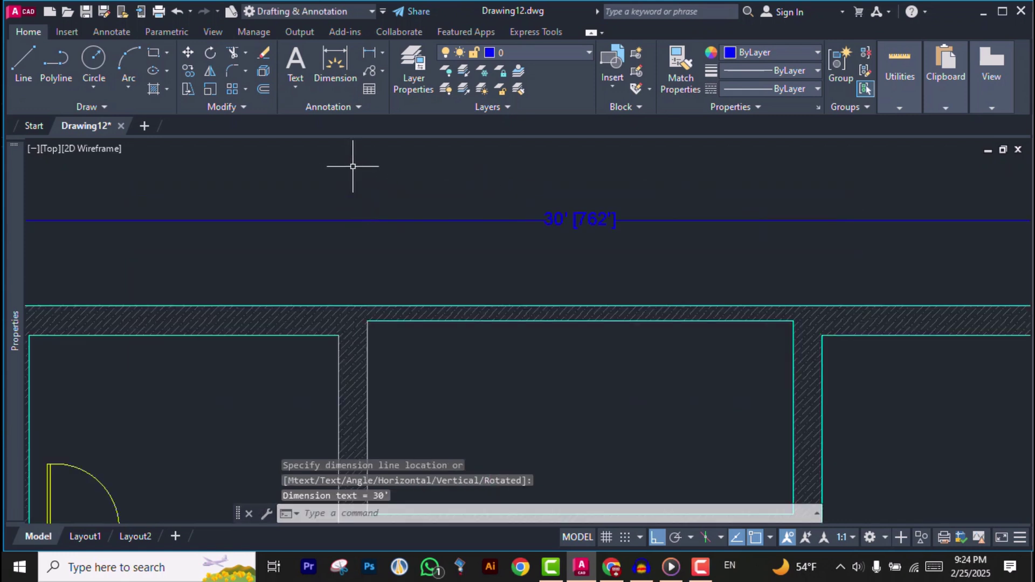
scroll(703, 268, up, 1)
scroll(684, 225, up, 2)
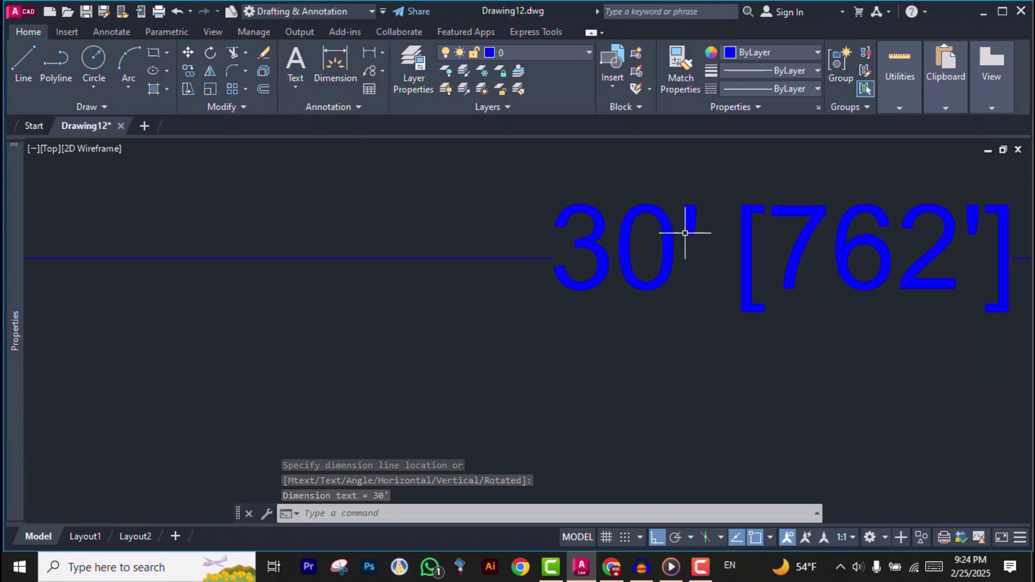
scroll(667, 245, down, 6)
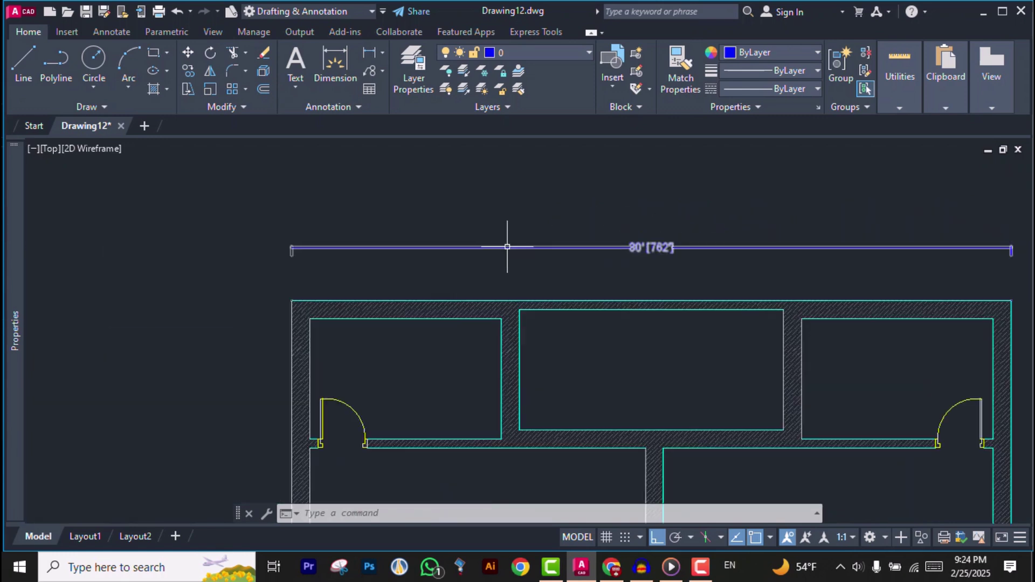
scroll(455, 254, down, 2)
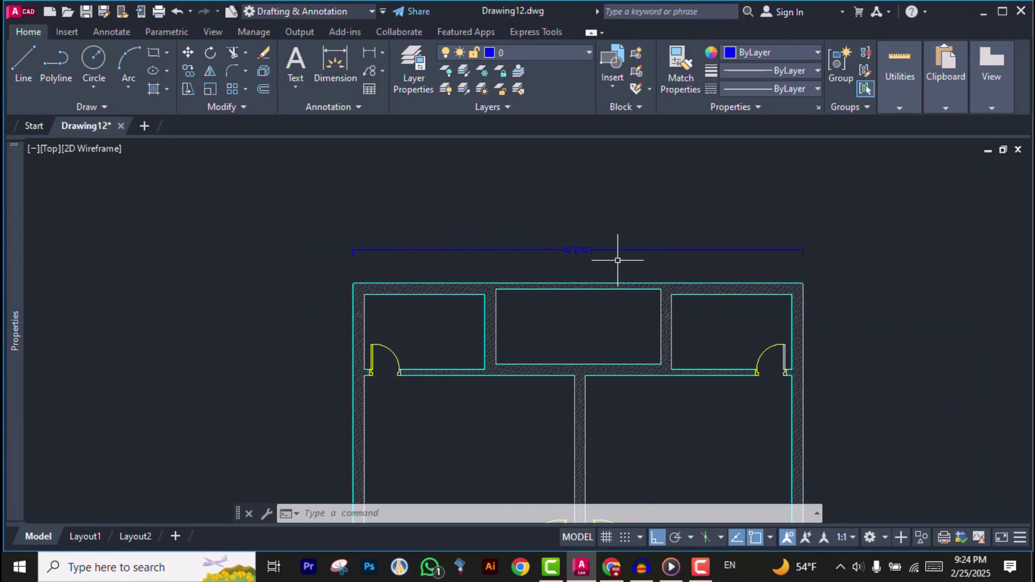
scroll(617, 257, up, 2)
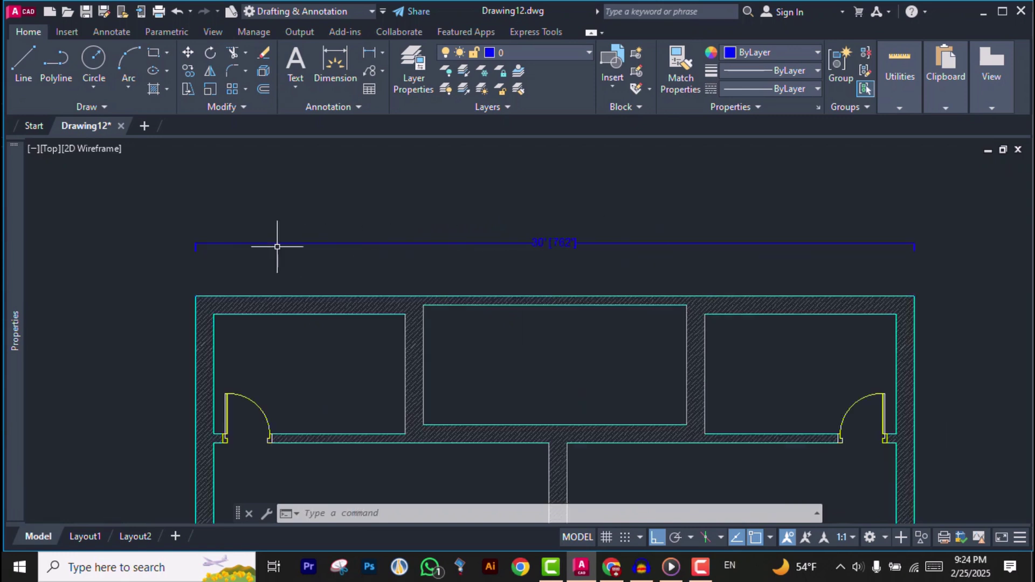
Examine the arrowhead and extension line at the left end of the overall width dimension, comparing their size with the whole plan
scroll(196, 243, up, 4)
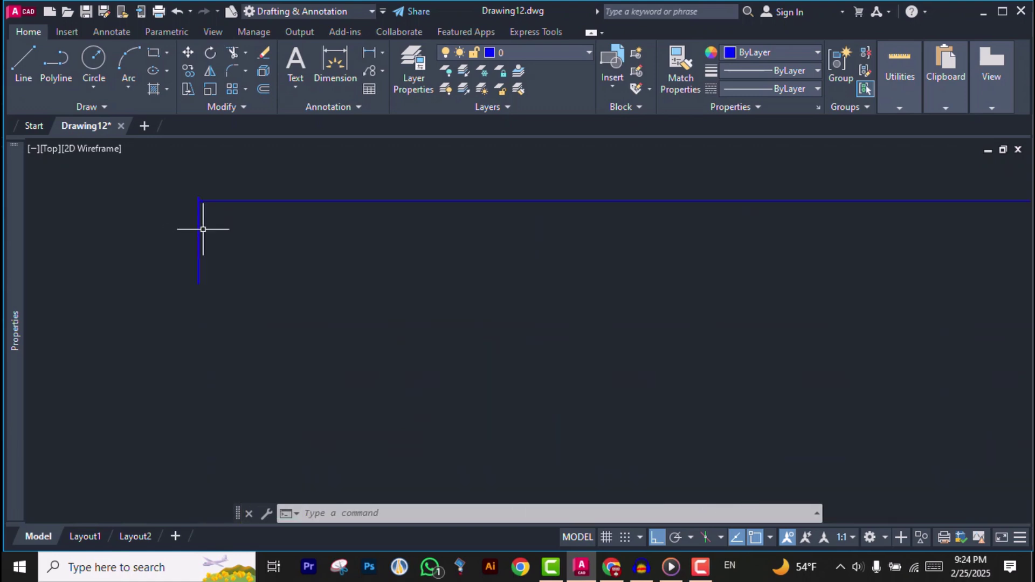
scroll(195, 281, down, 3)
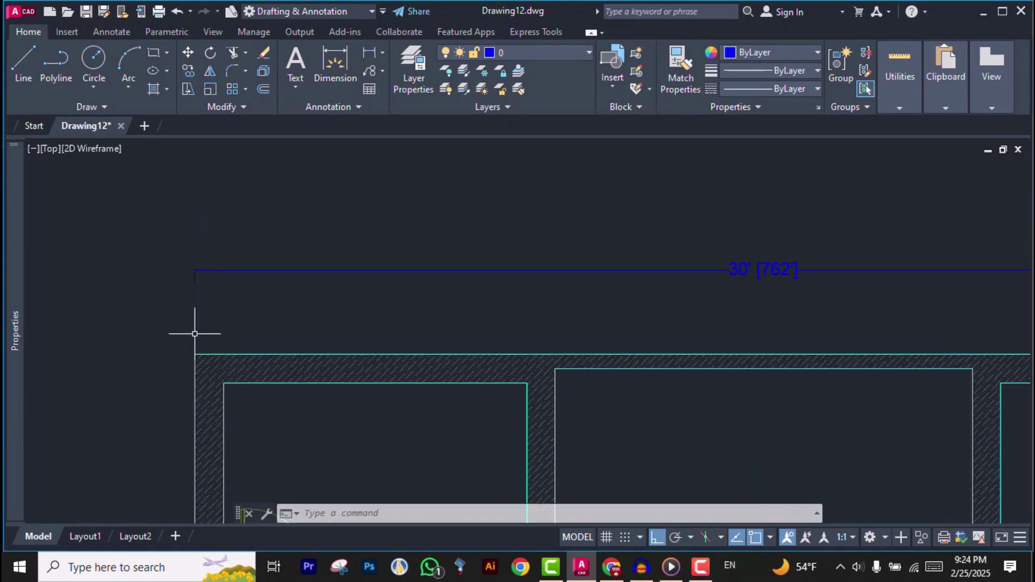
scroll(198, 291, up, 4)
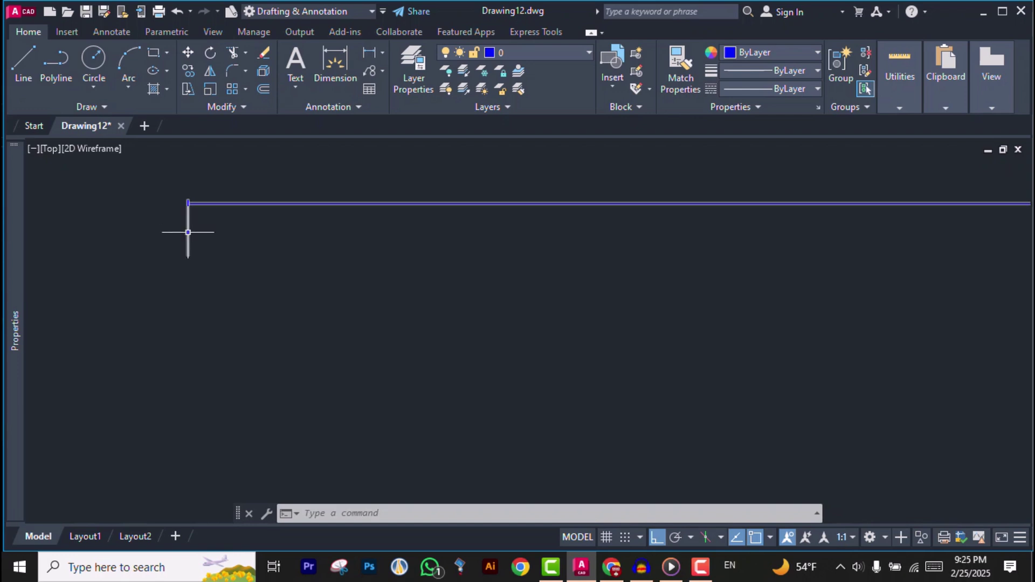
scroll(196, 272, down, 4)
scroll(196, 258, down, 2)
scroll(193, 243, up, 6)
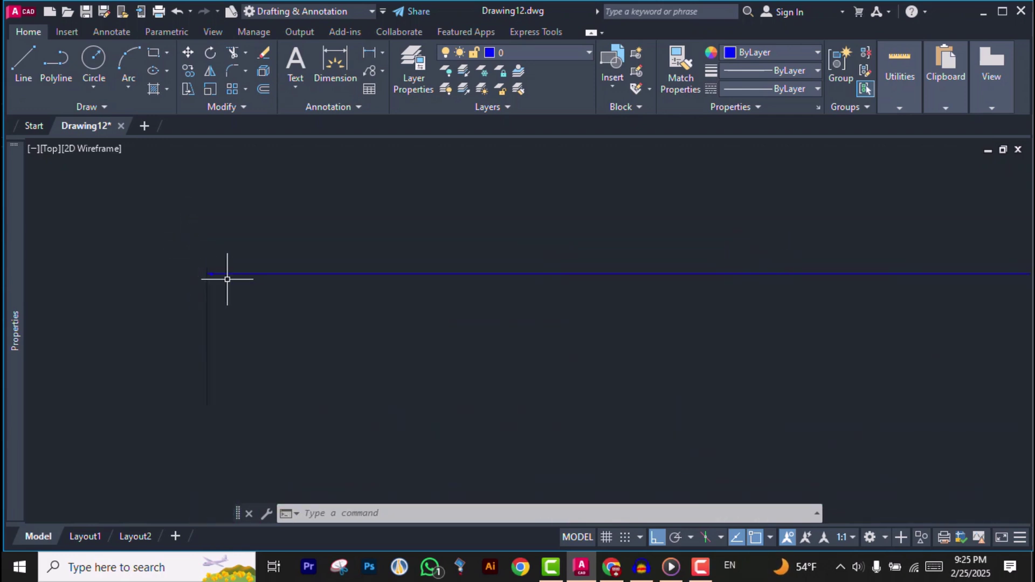
scroll(196, 269, up, 6)
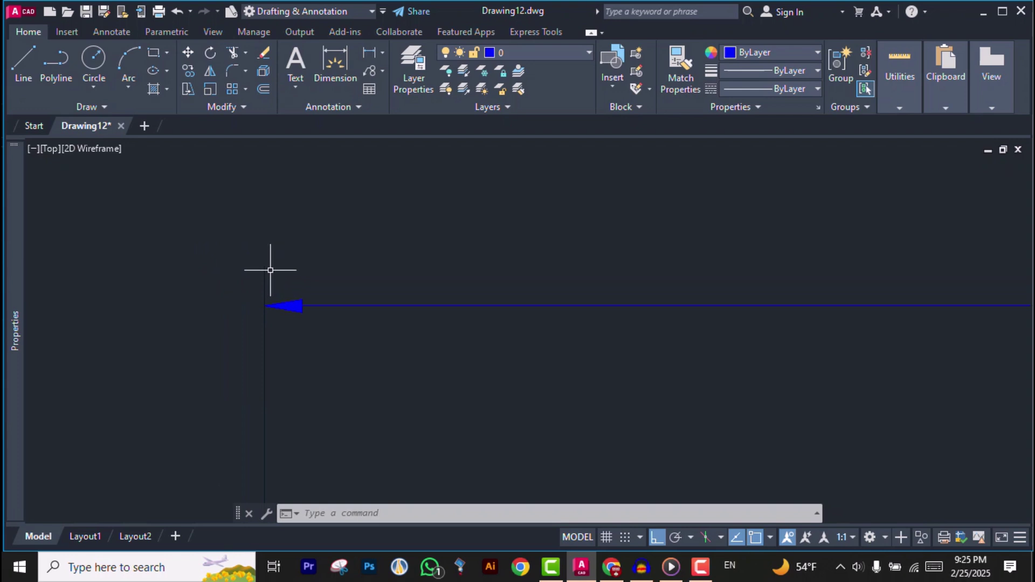
scroll(174, 271, down, 4)
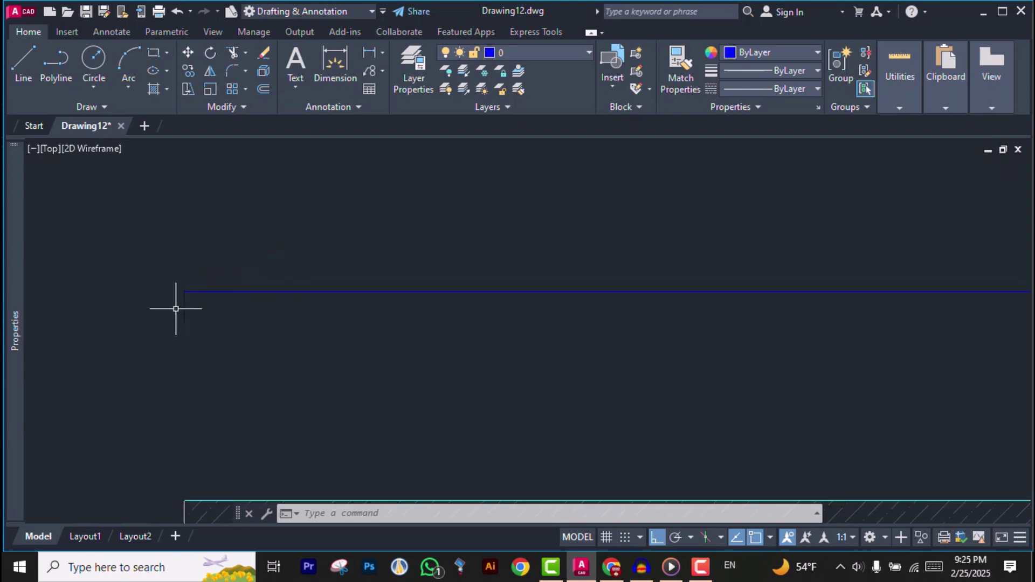
scroll(178, 311, down, 2)
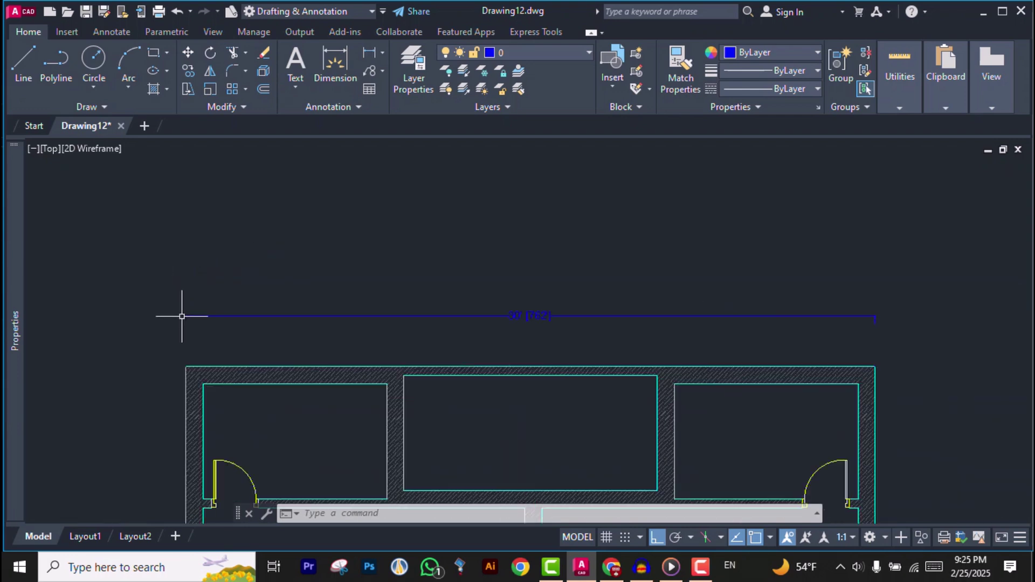
scroll(181, 318, up, 6)
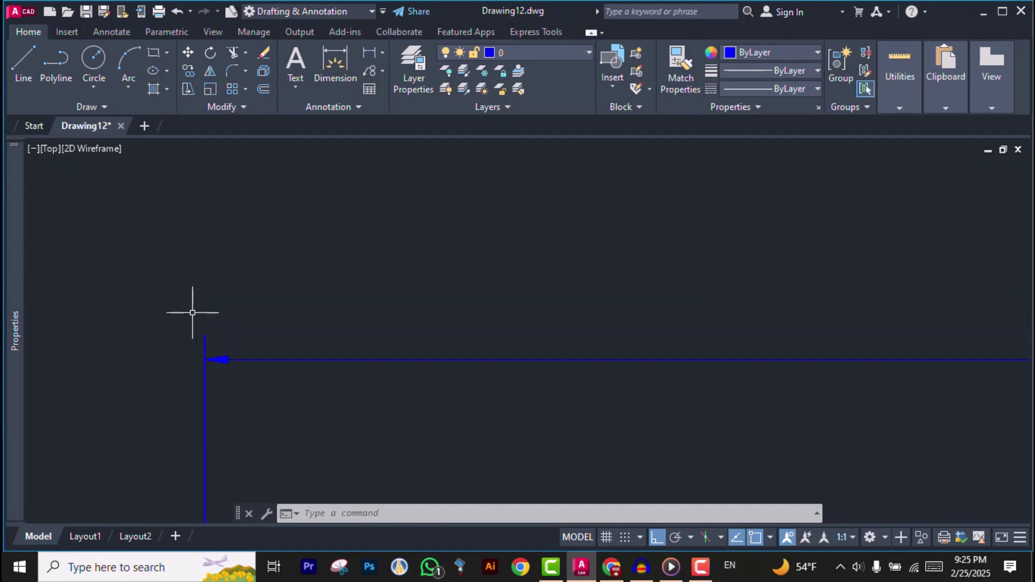
scroll(193, 315, down, 2)
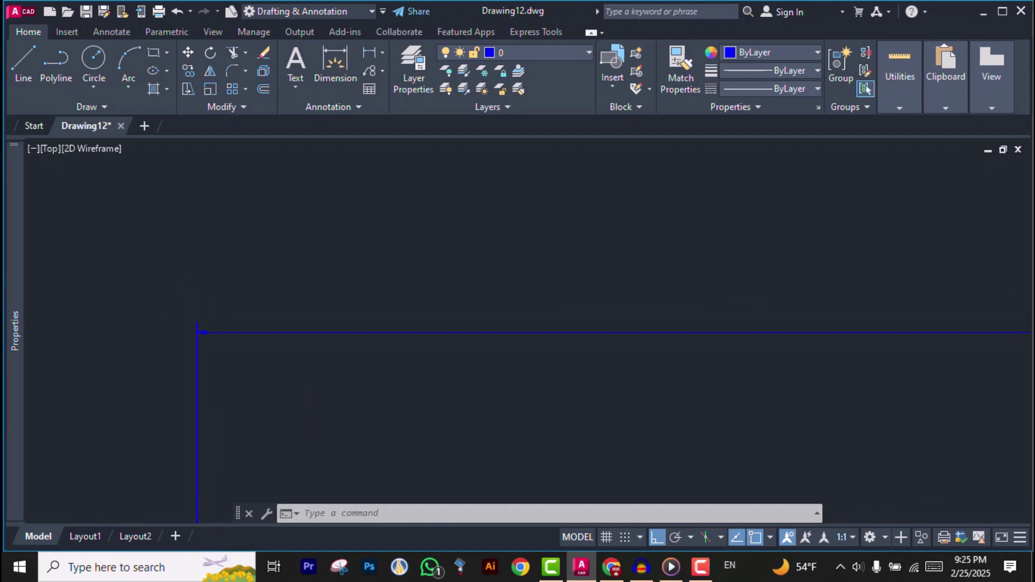
scroll(194, 291, down, 4)
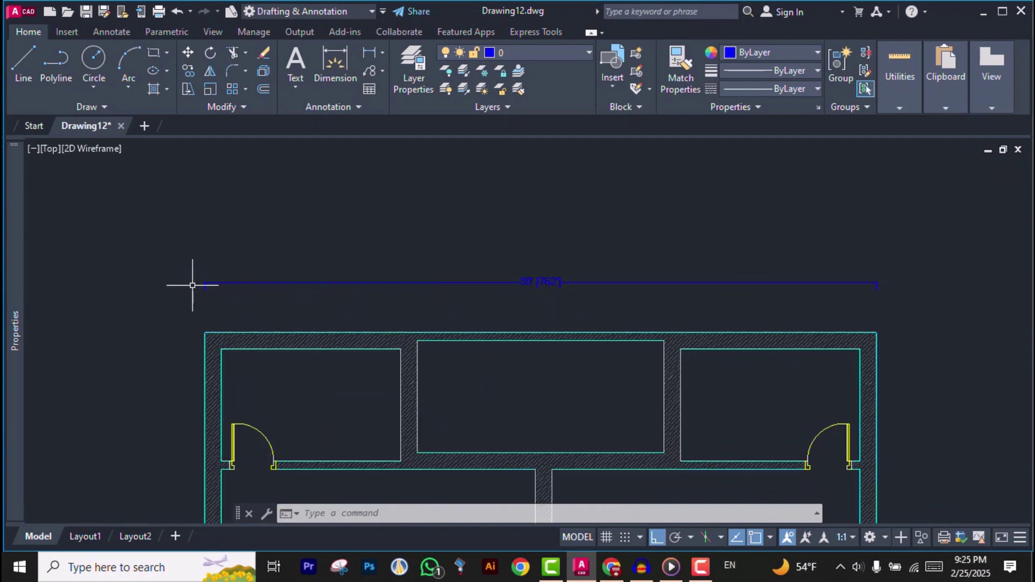
scroll(189, 284, up, 3)
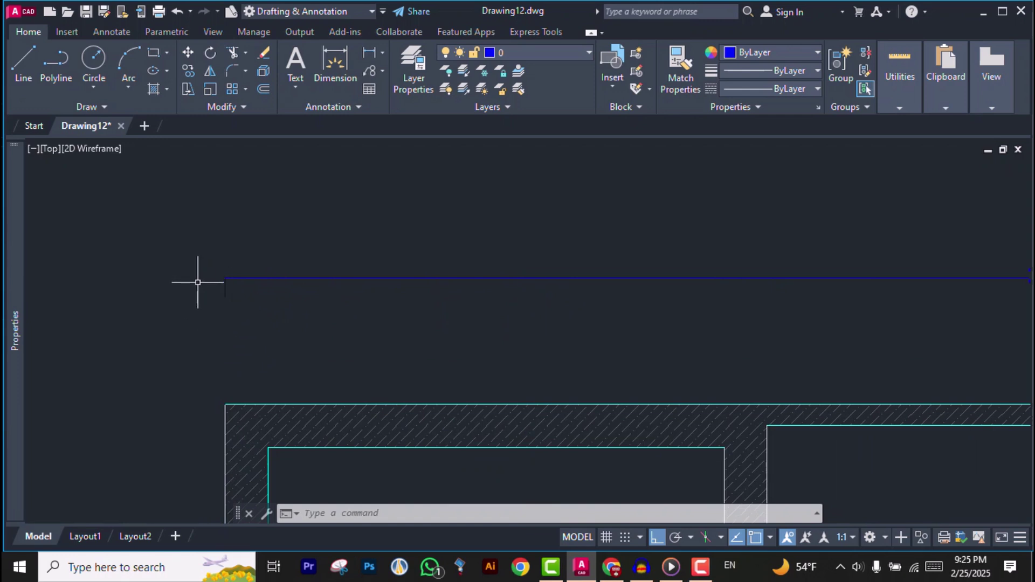
scroll(190, 274, down, 2)
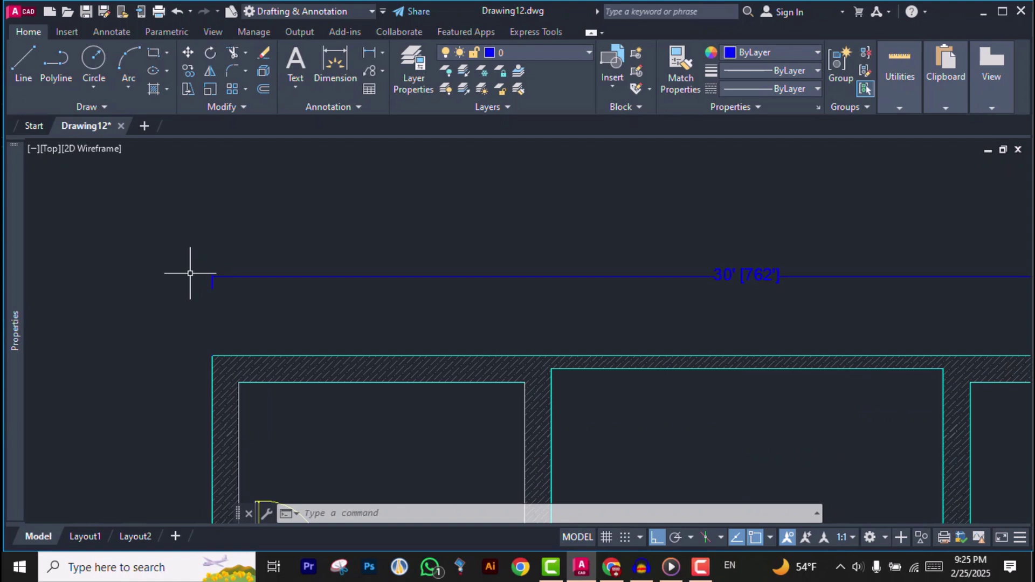
scroll(778, 270, up, 2)
scroll(550, 282, down, 4)
scroll(292, 317, up, 4)
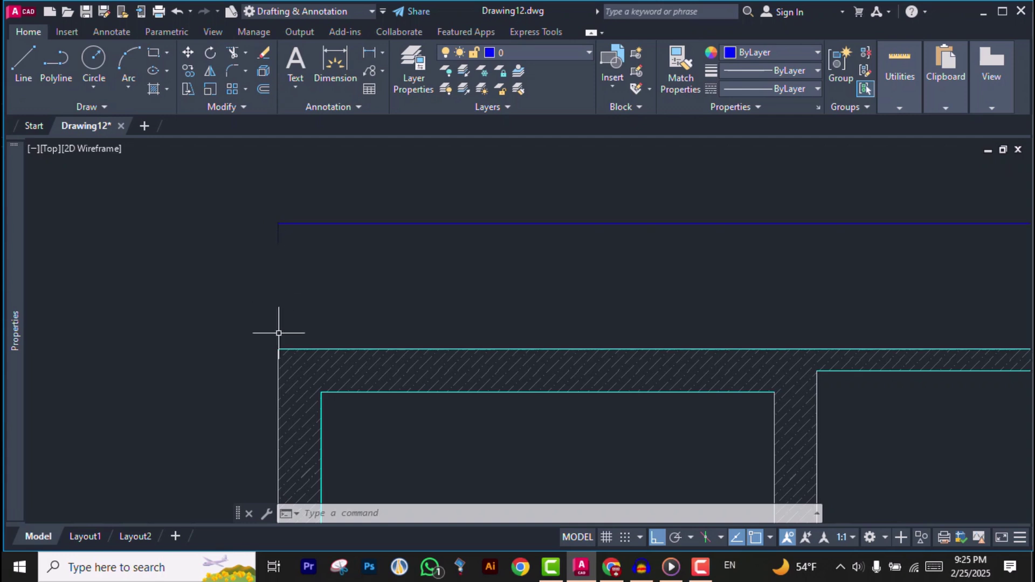
scroll(247, 303, down, 9)
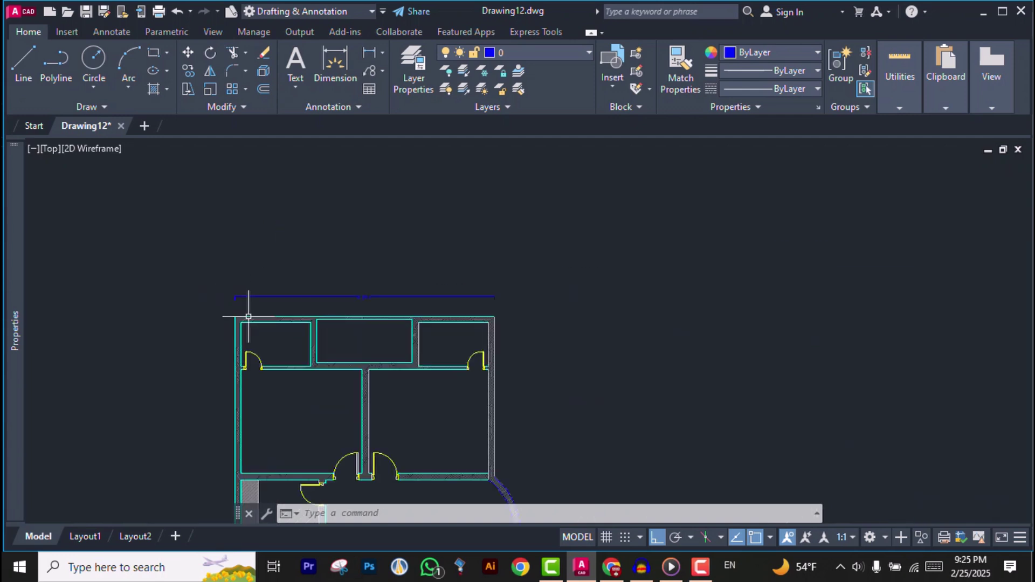
scroll(227, 315, up, 4)
scroll(469, 292, down, 2)
scroll(465, 297, up, 2)
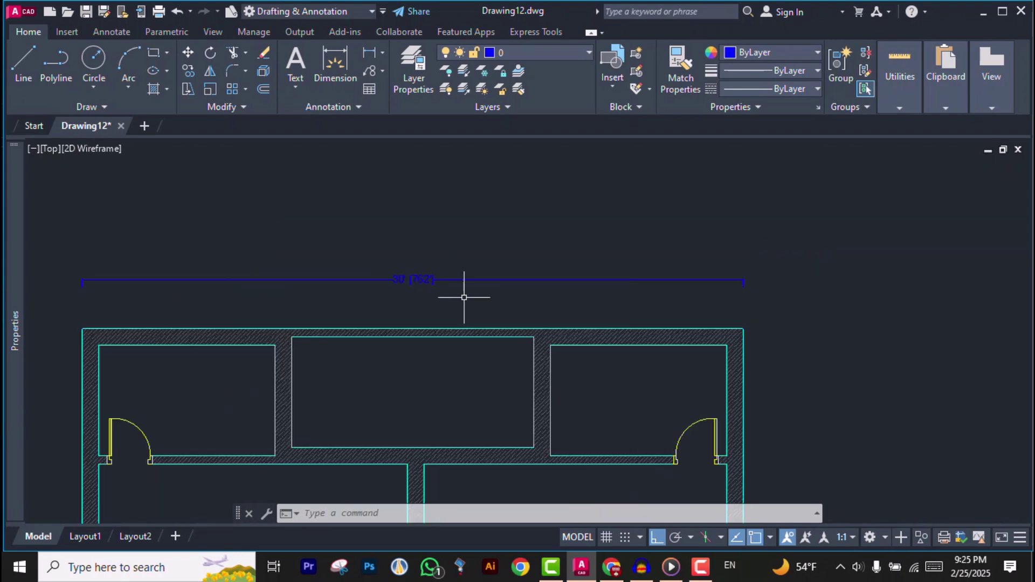
scroll(535, 303, down, 2)
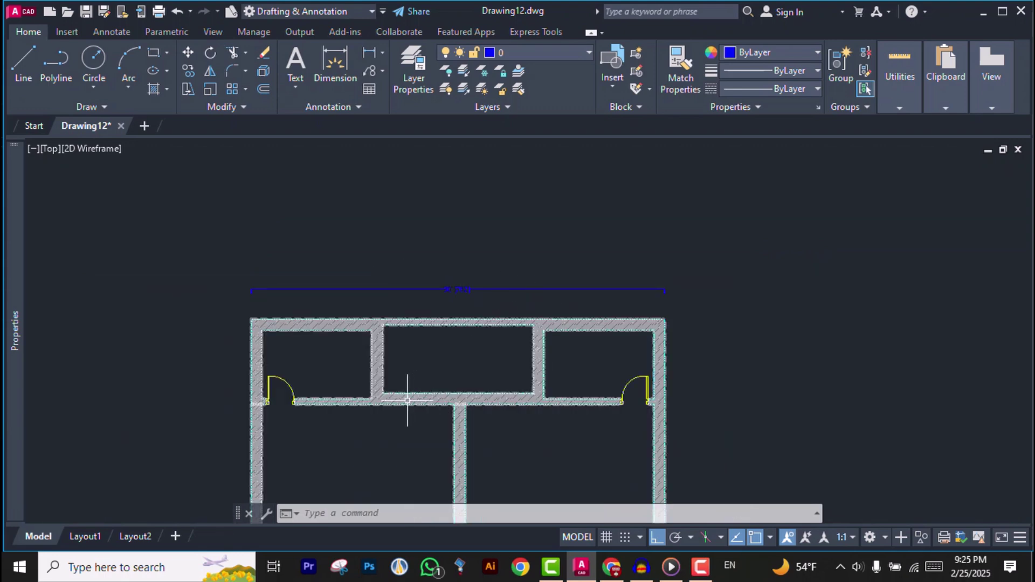
scroll(324, 474, up, 2)
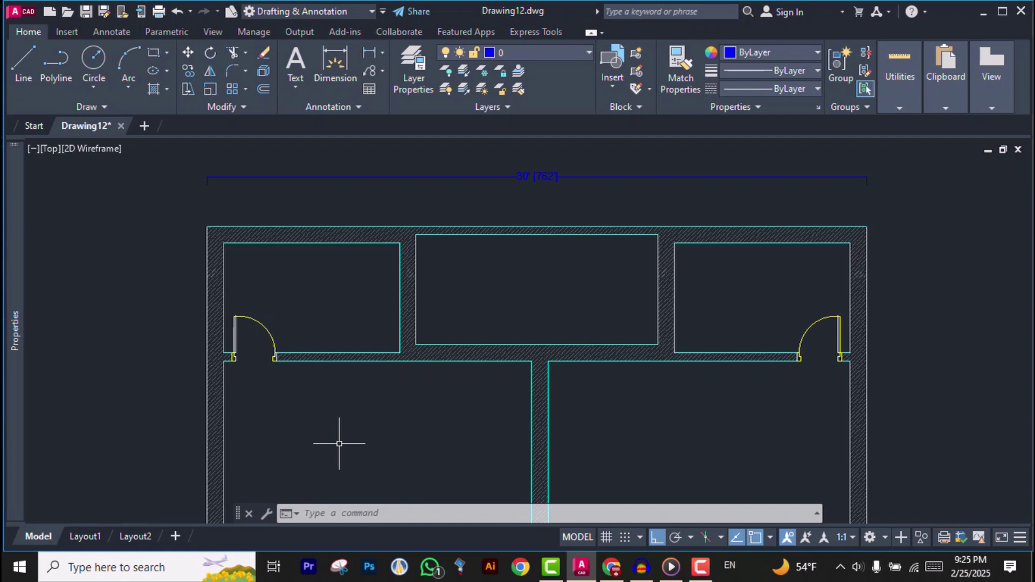
Create a dimension style named My Project based on Standard for all dimensions, and set its dimension line color to Yellow
text(D)
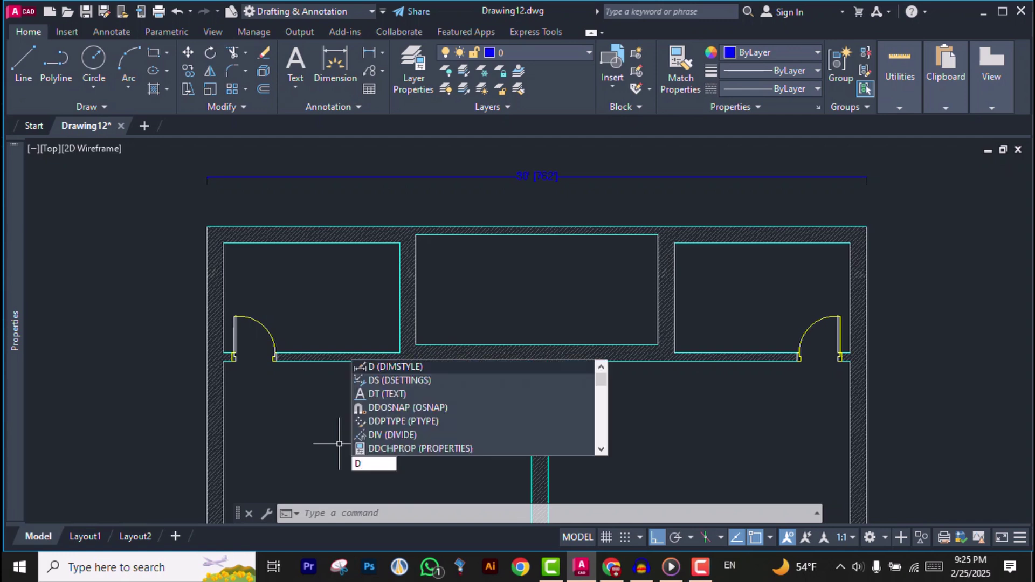
key(Return)
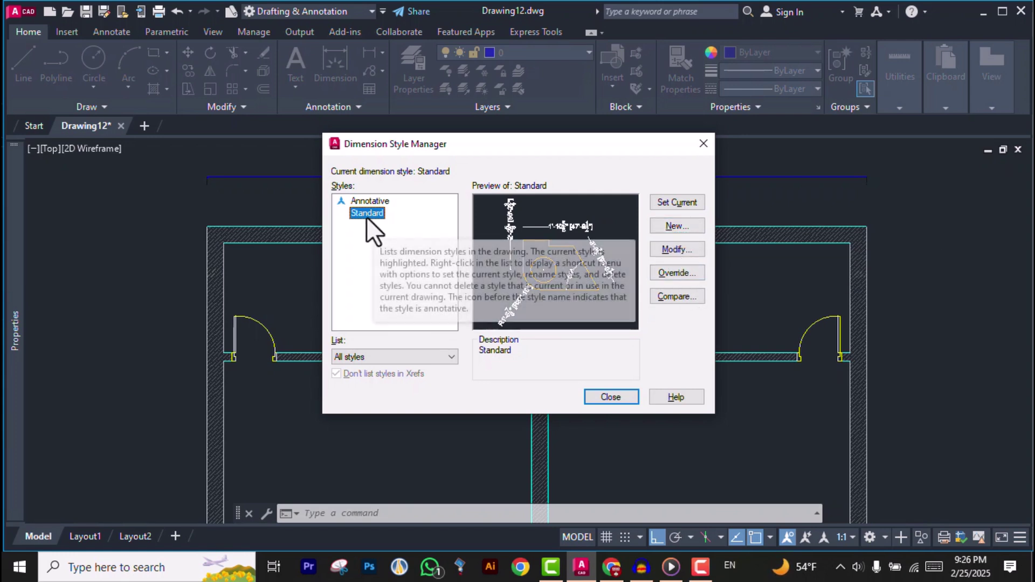
click(675, 226)
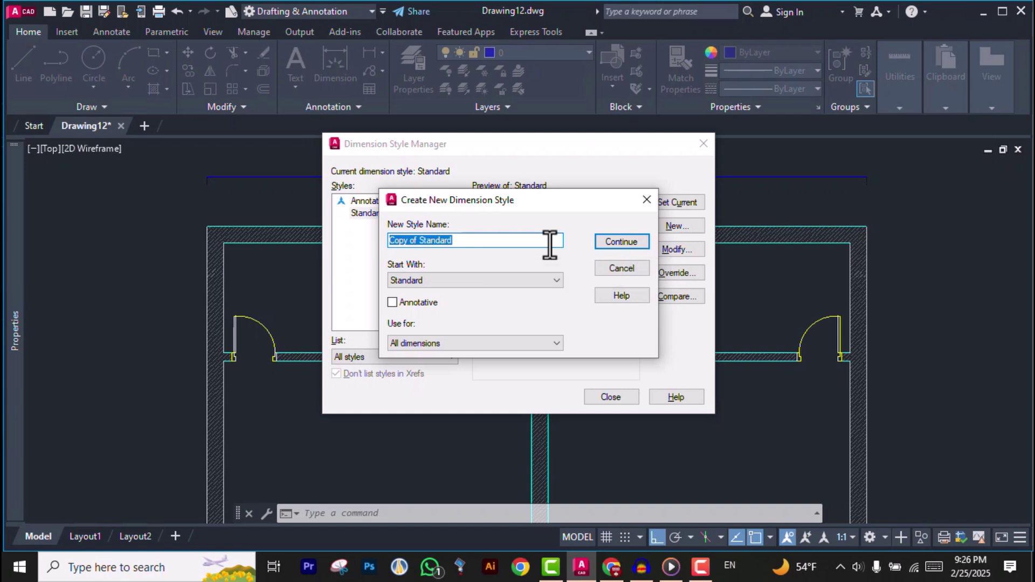
text(My Project)
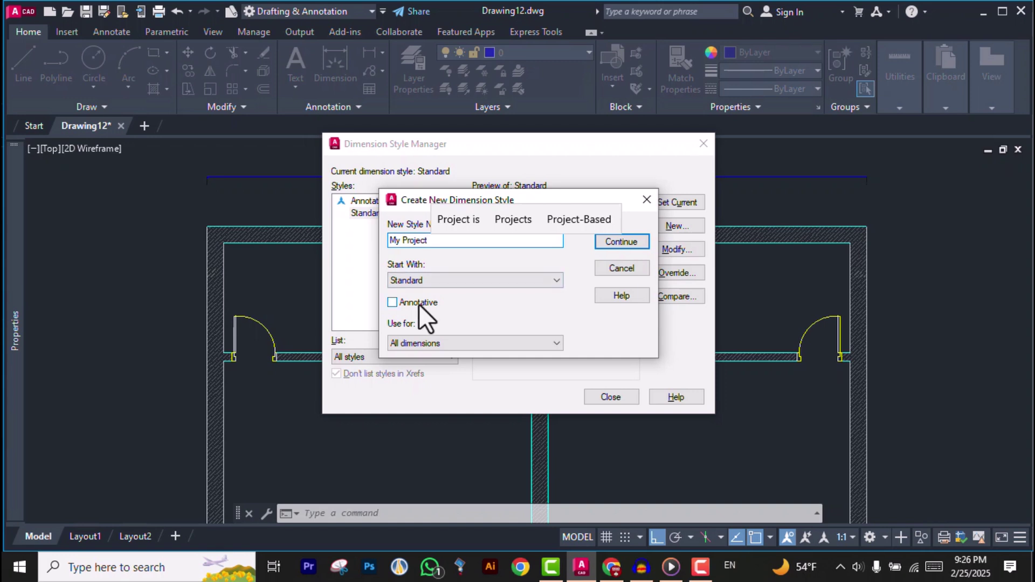
click(630, 241)
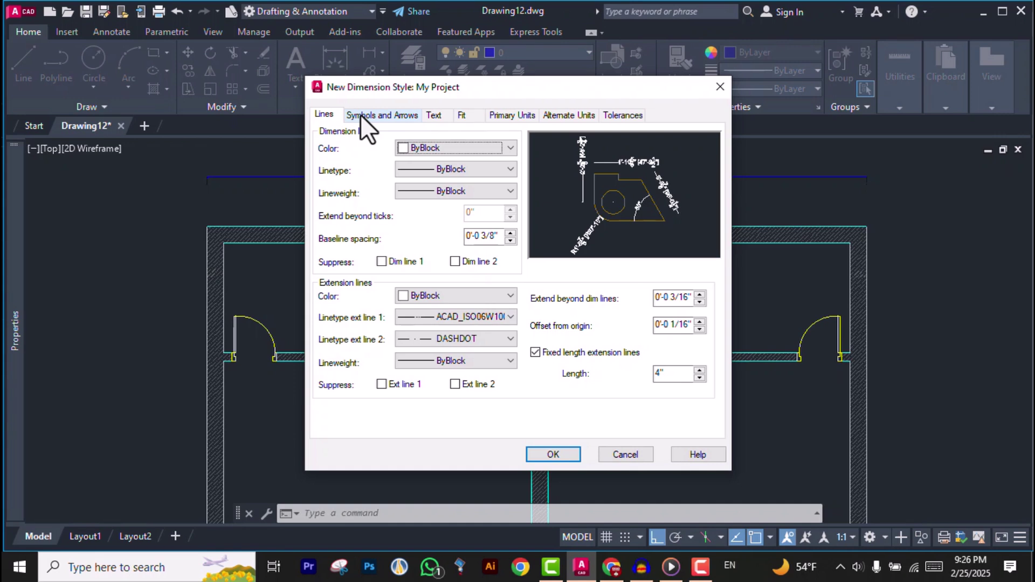
click(416, 148)
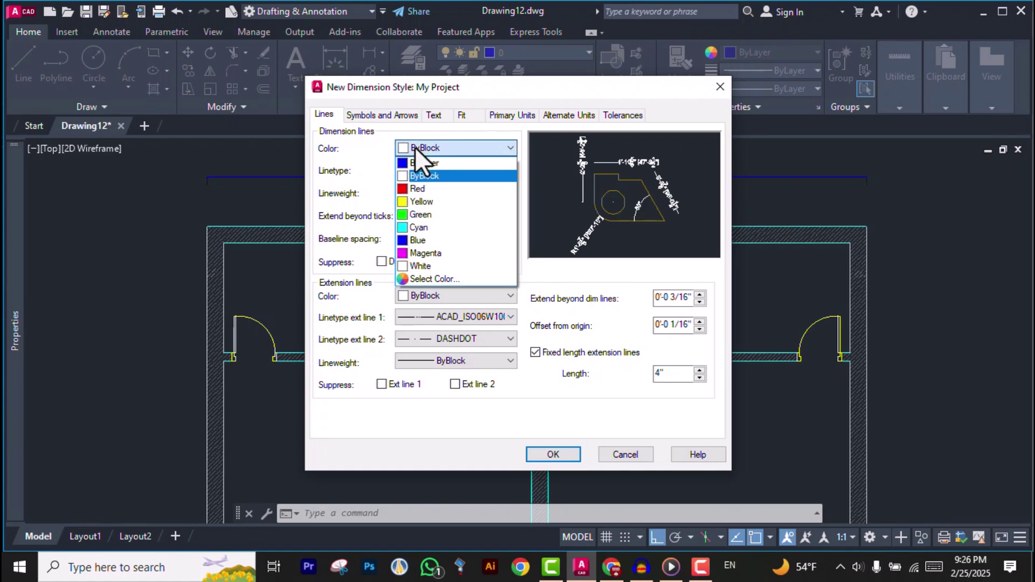
click(402, 202)
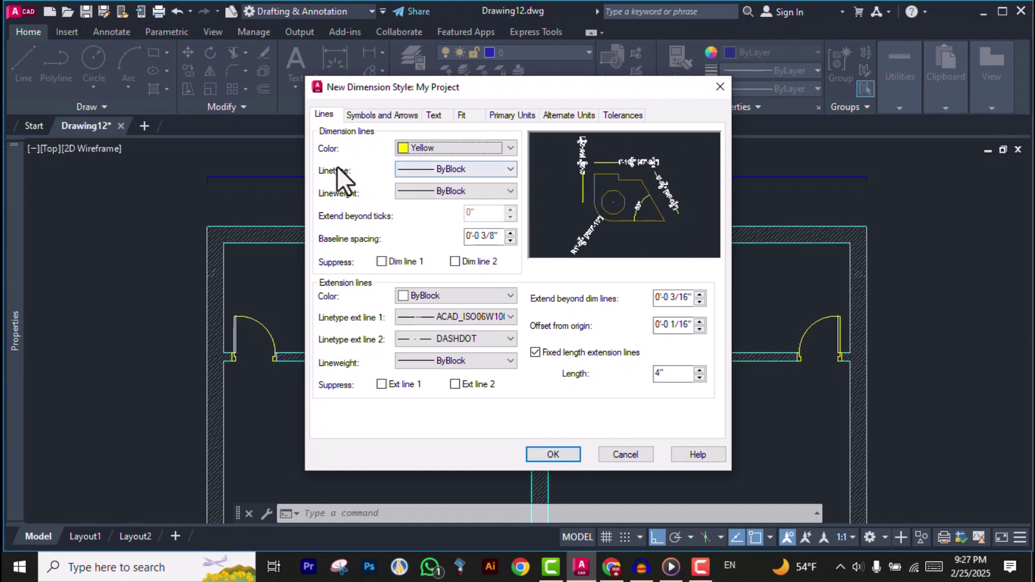
click(458, 168)
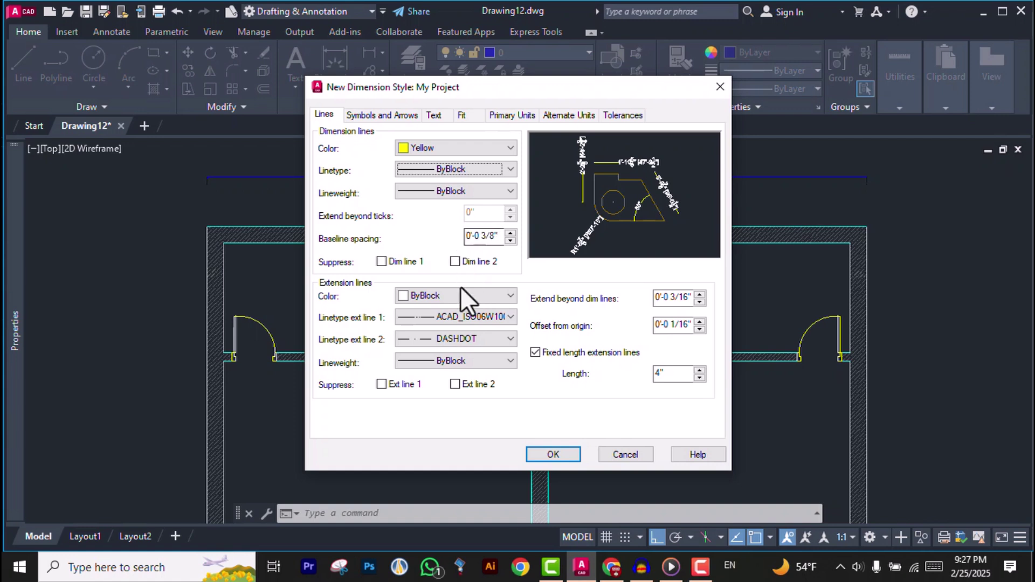
click(405, 295)
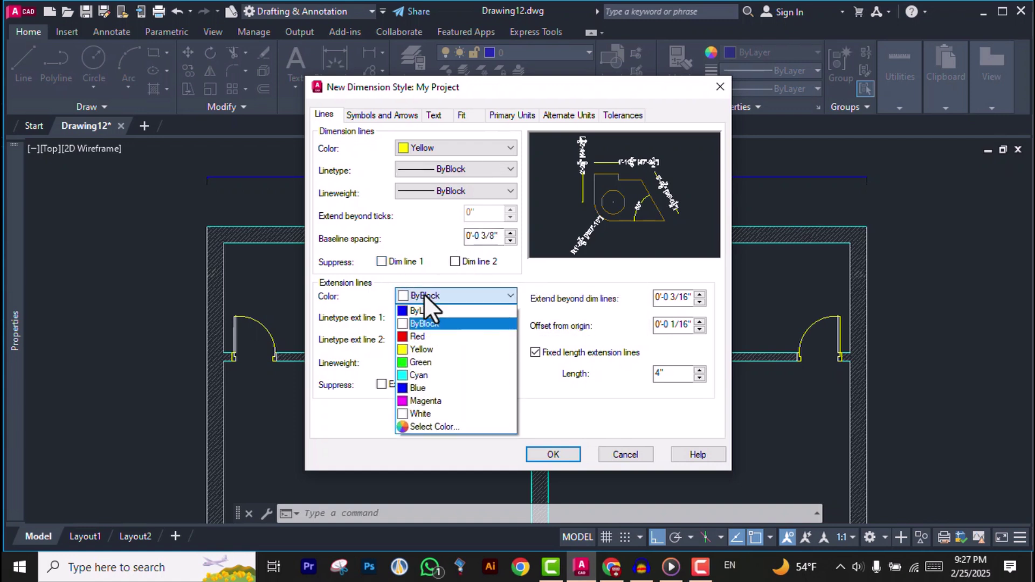
click(331, 339)
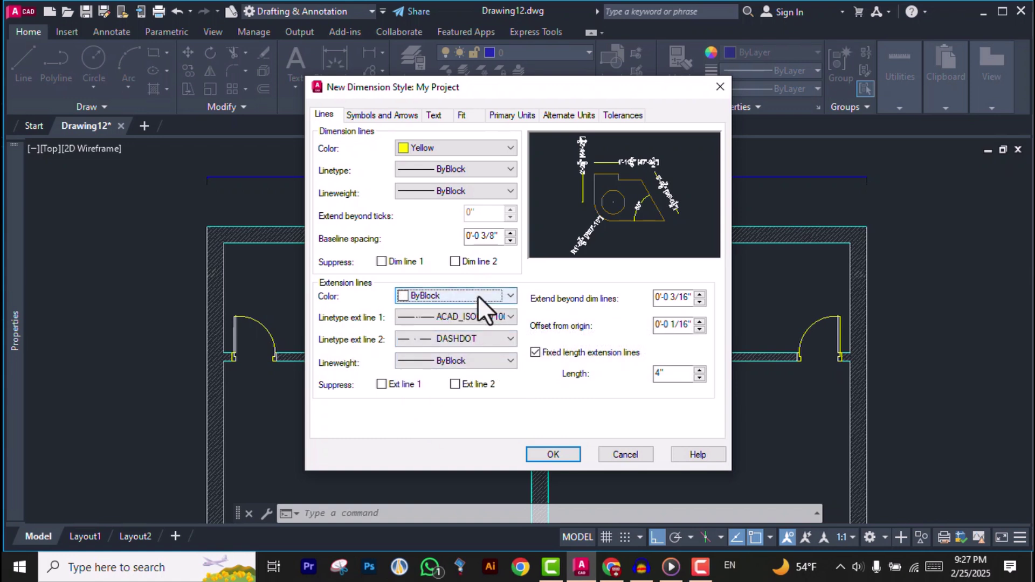
Set the extension lines' offset from origin to 4" and their fixed length to 1", and save the My Project dimension style
click(669, 375)
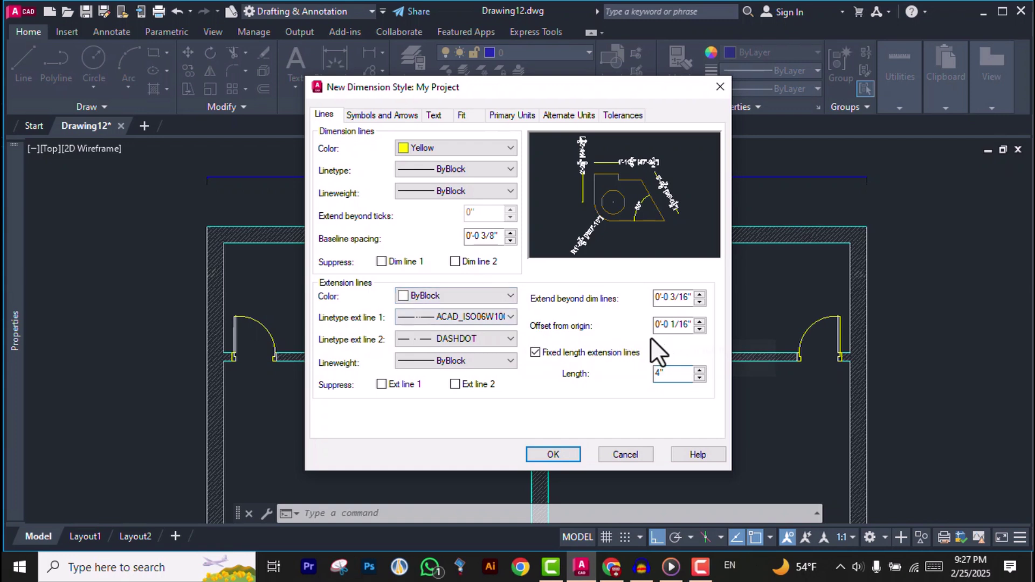
drag(657, 325, 705, 324)
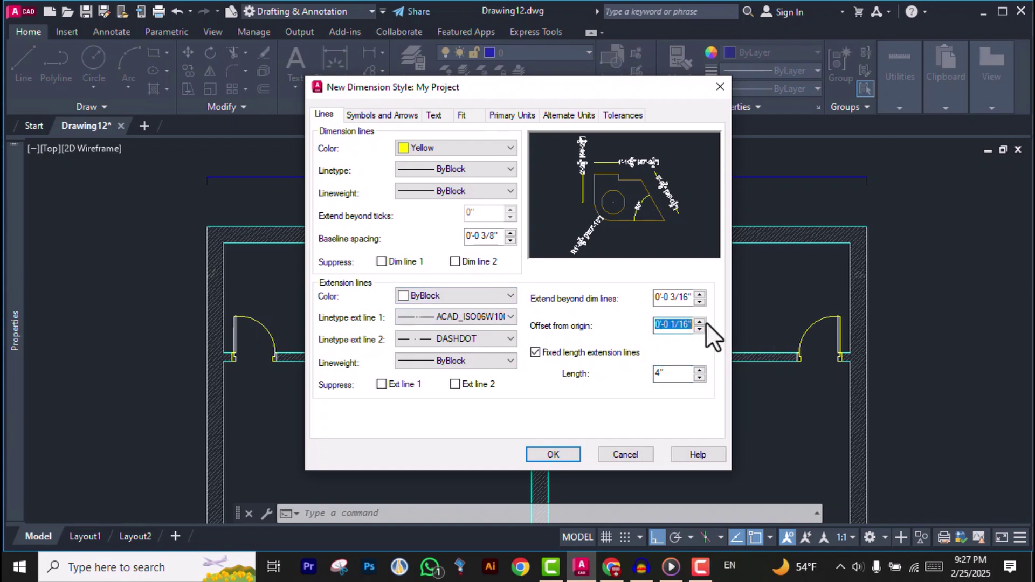
text(4)
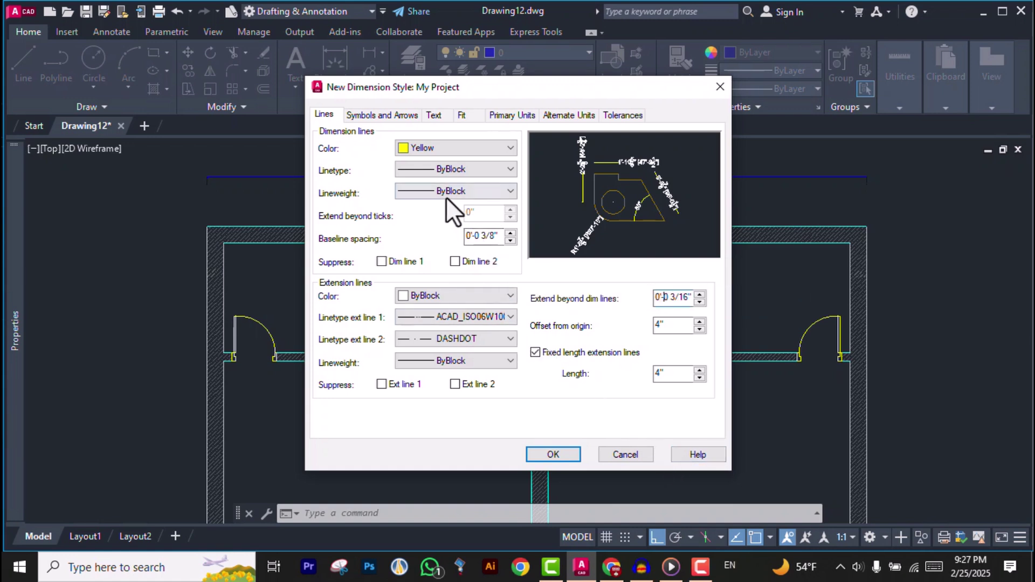
click(665, 375)
drag(664, 375, 660, 375)
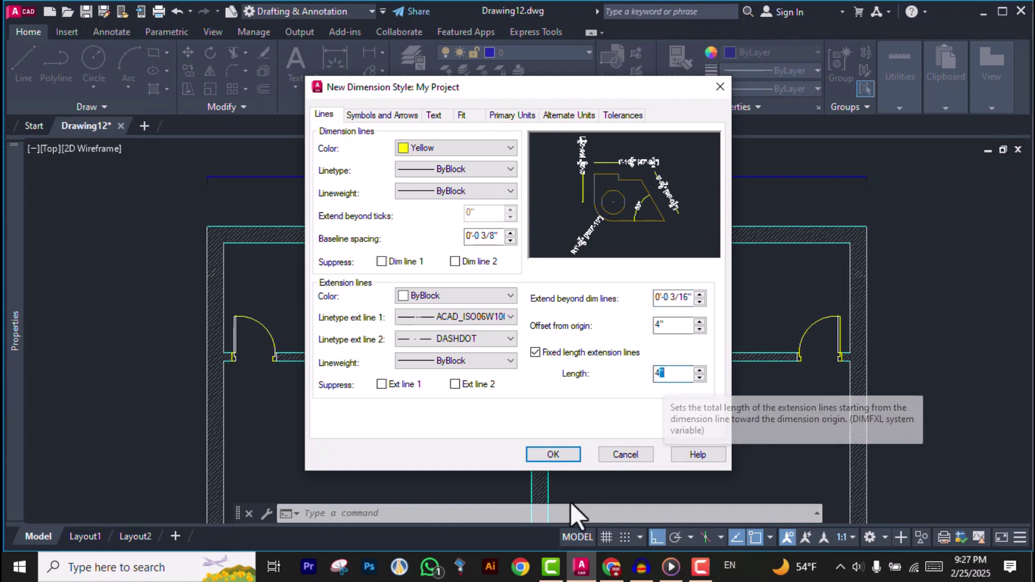
drag(672, 380, 619, 387)
text(1)
click(566, 459)
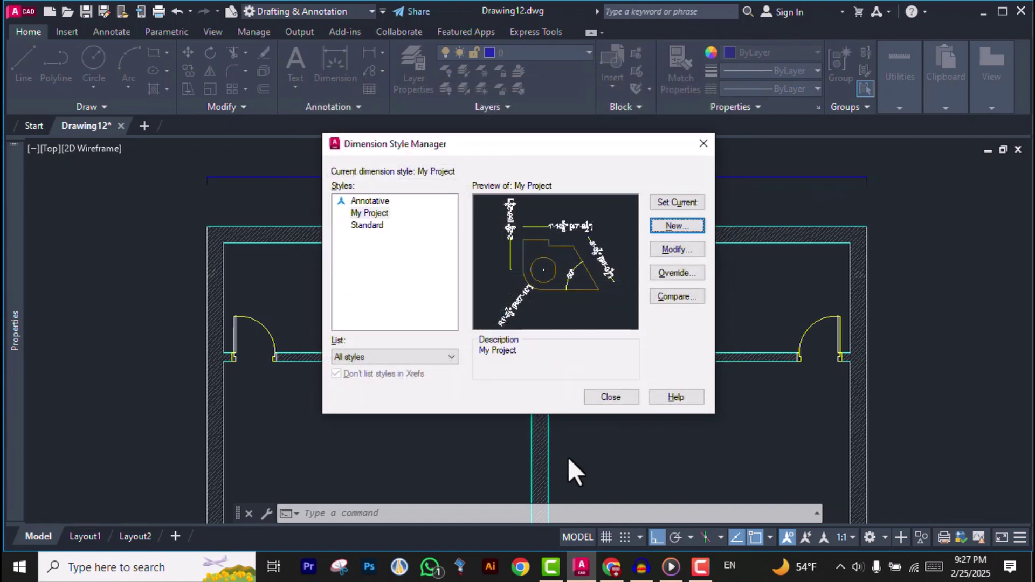
click(618, 397)
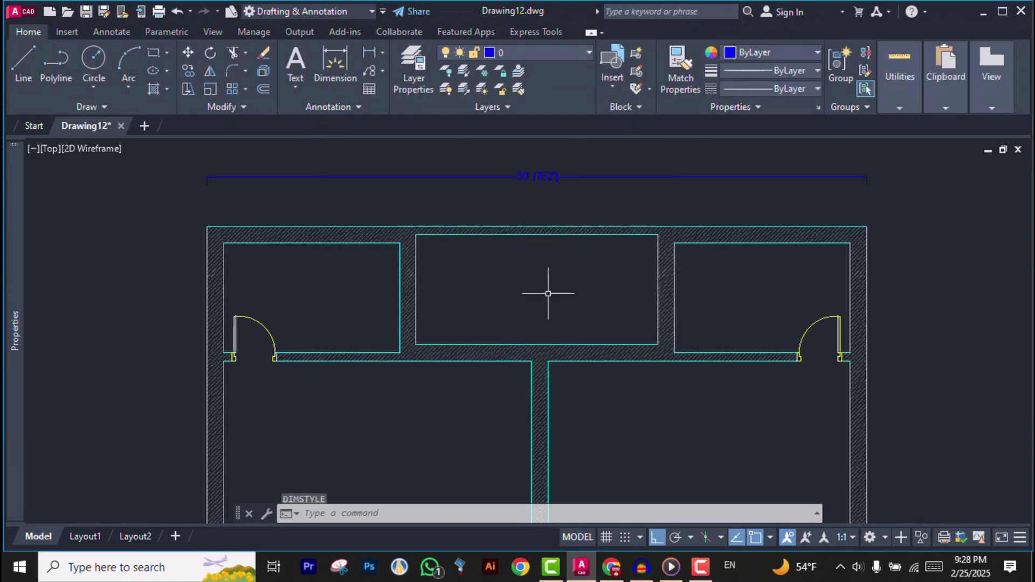
click(25, 59)
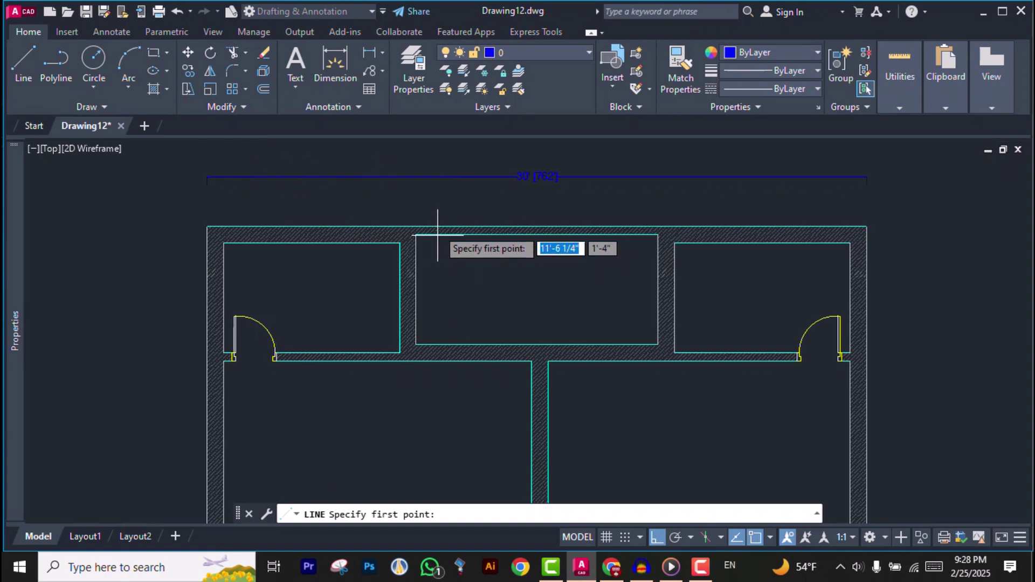
key(Escape)
key(Escape)
key(Escape)
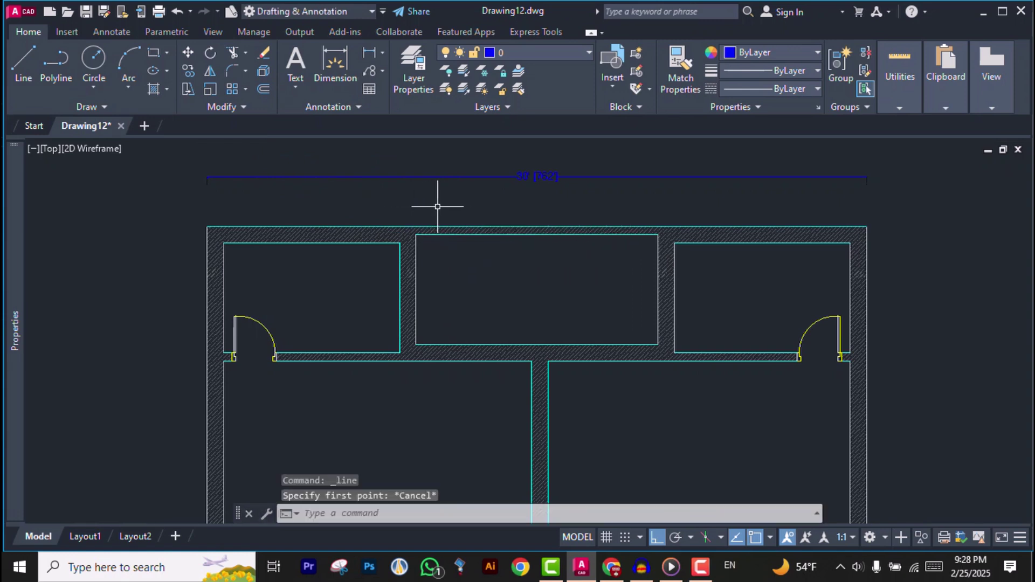
key(Escape)
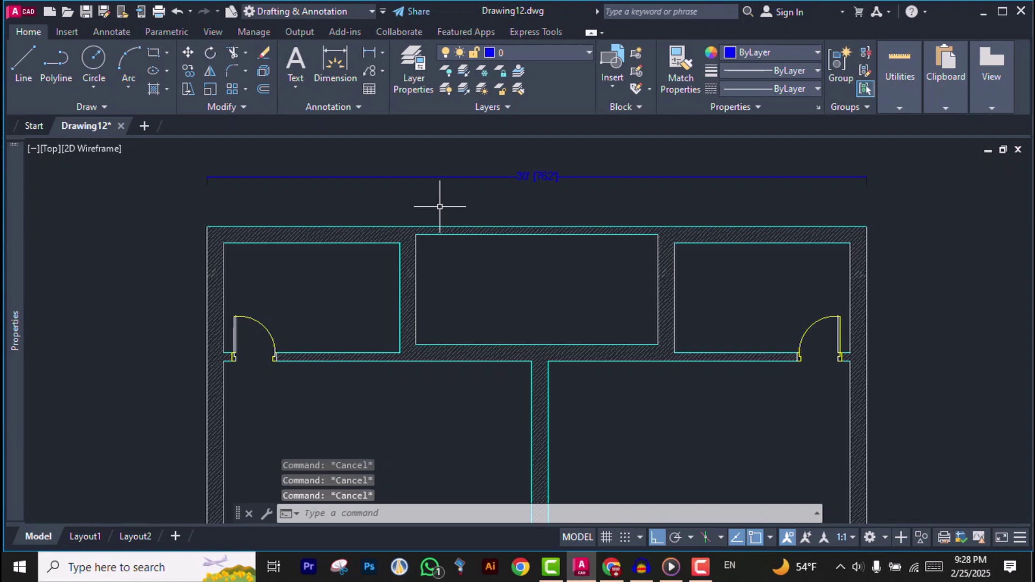
Set My Project as the current dimension style and close the Dimension Style Manager
text(D)
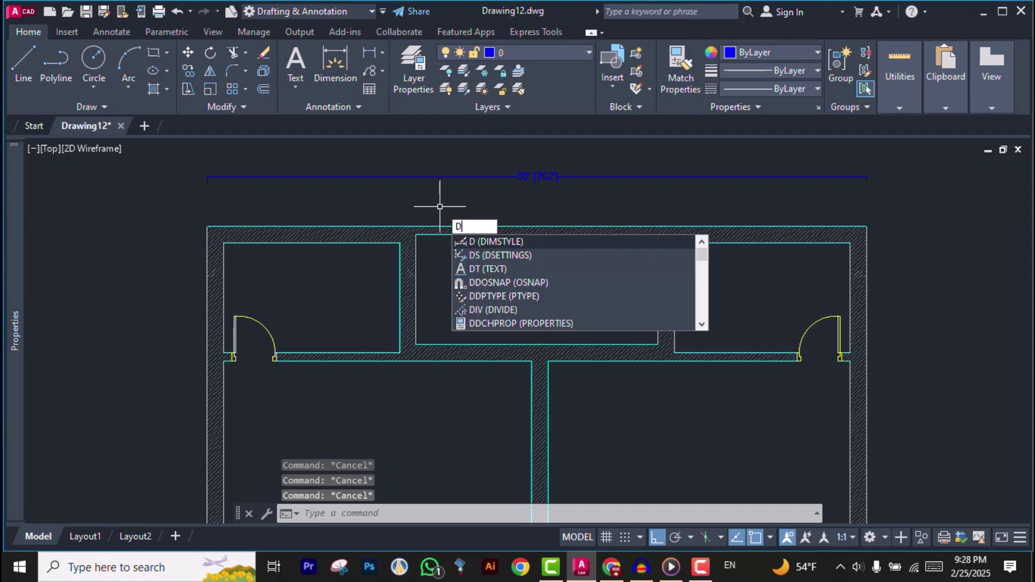
key(Return)
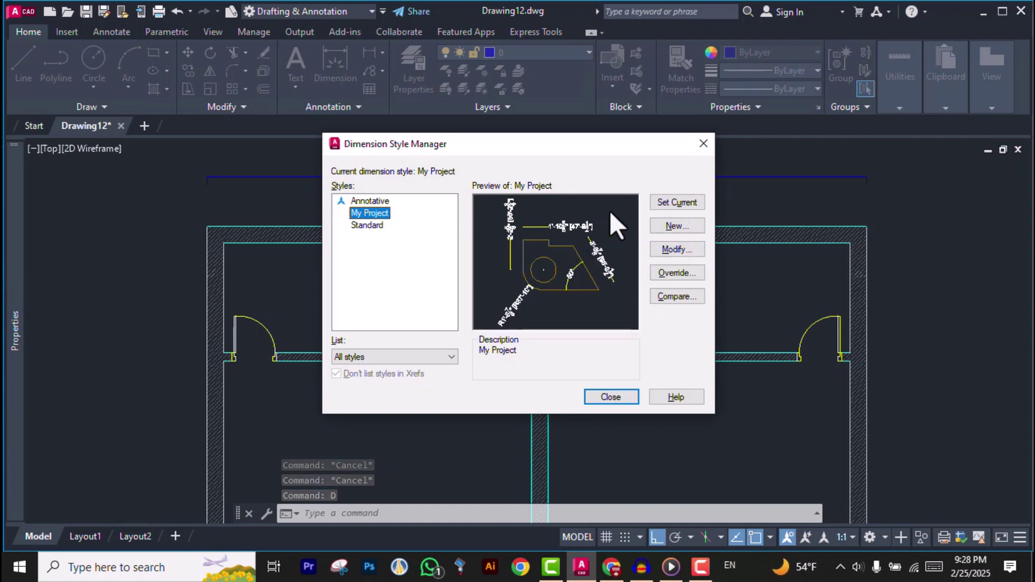
click(663, 201)
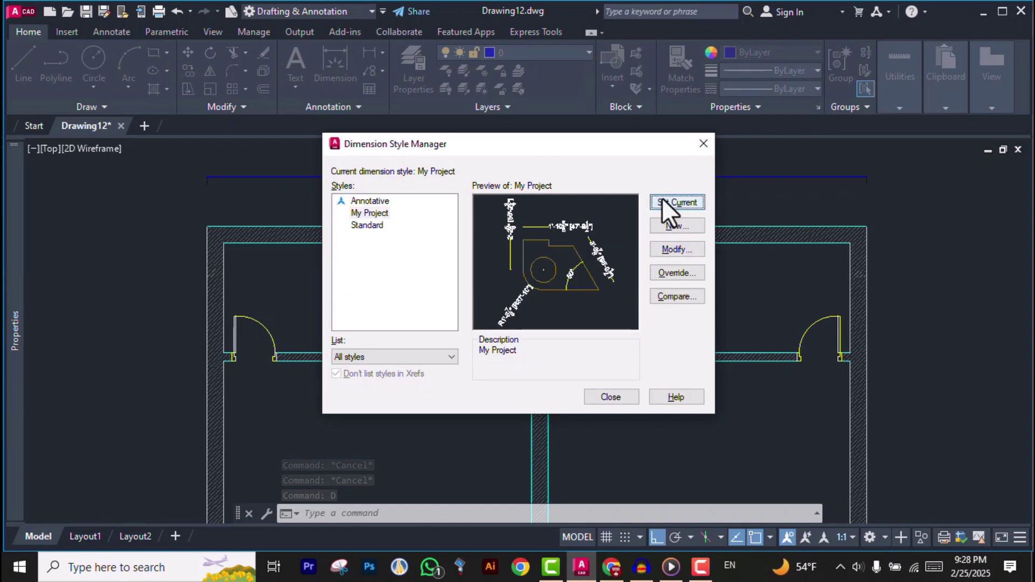
click(611, 397)
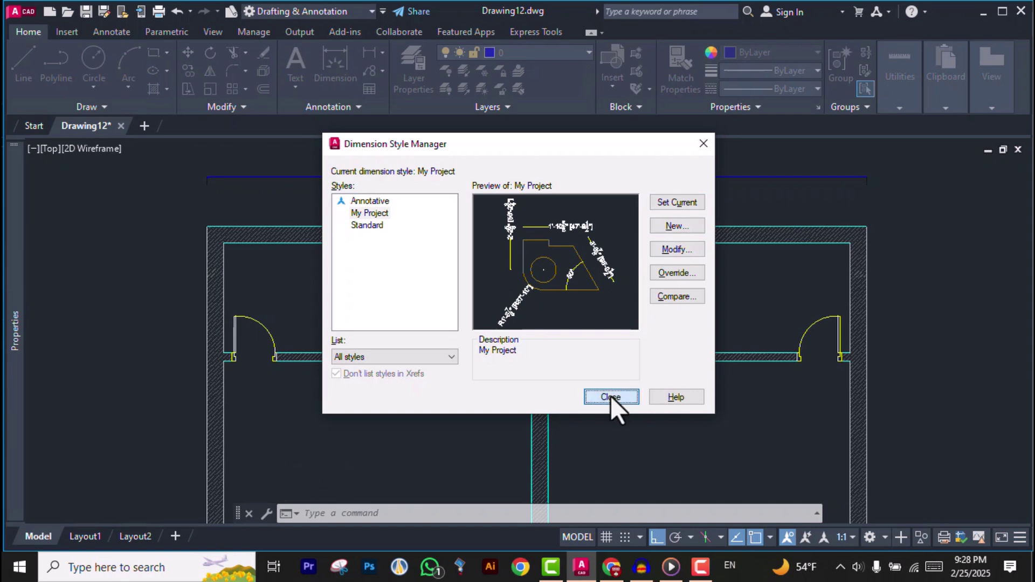
click(611, 397)
Delete the old overall width dimension and add a new linear dimension across the upper outer wall's full width, placed just above the wall
click(623, 178)
key(Delete)
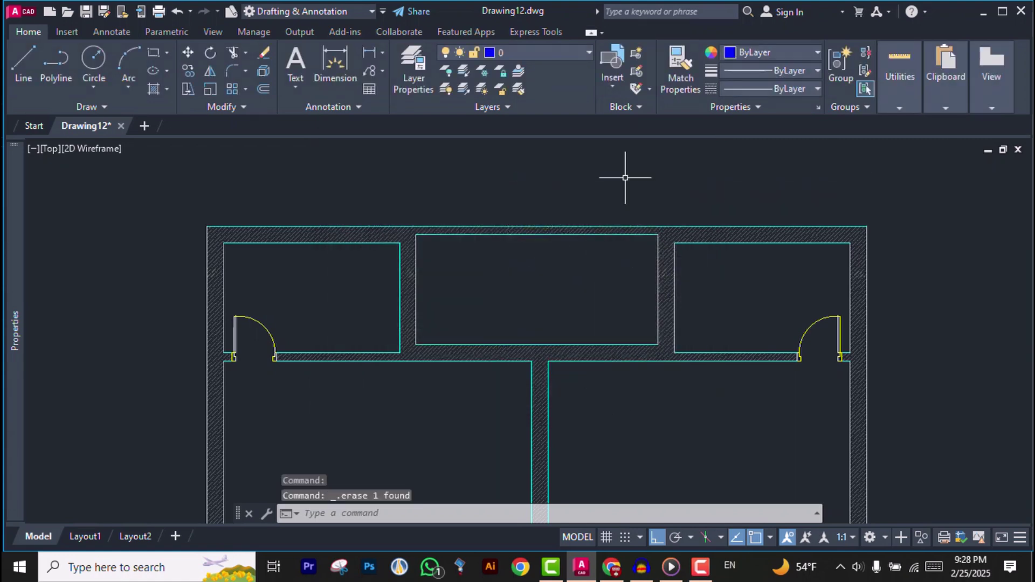
click(370, 52)
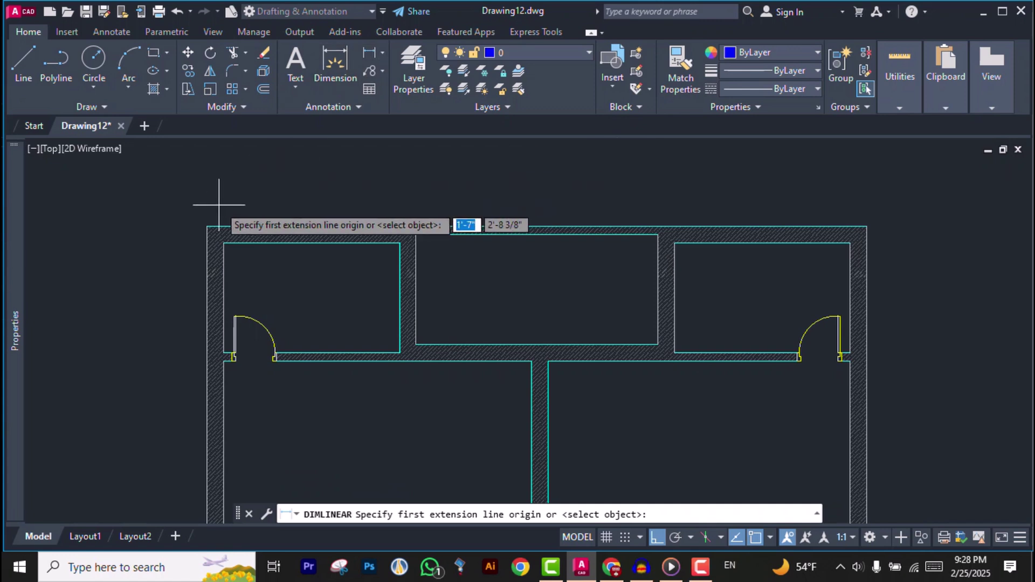
click(207, 228)
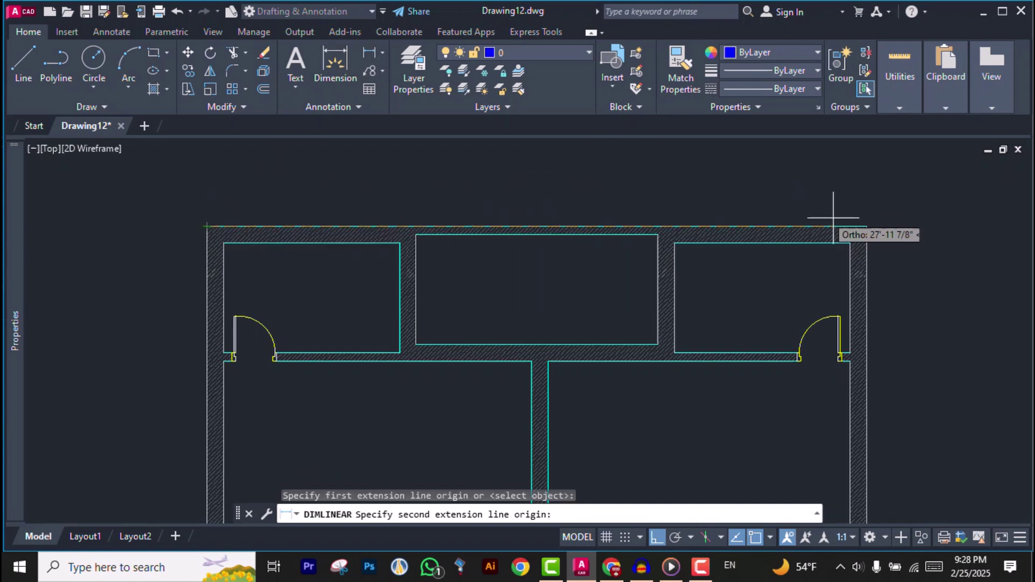
click(866, 227)
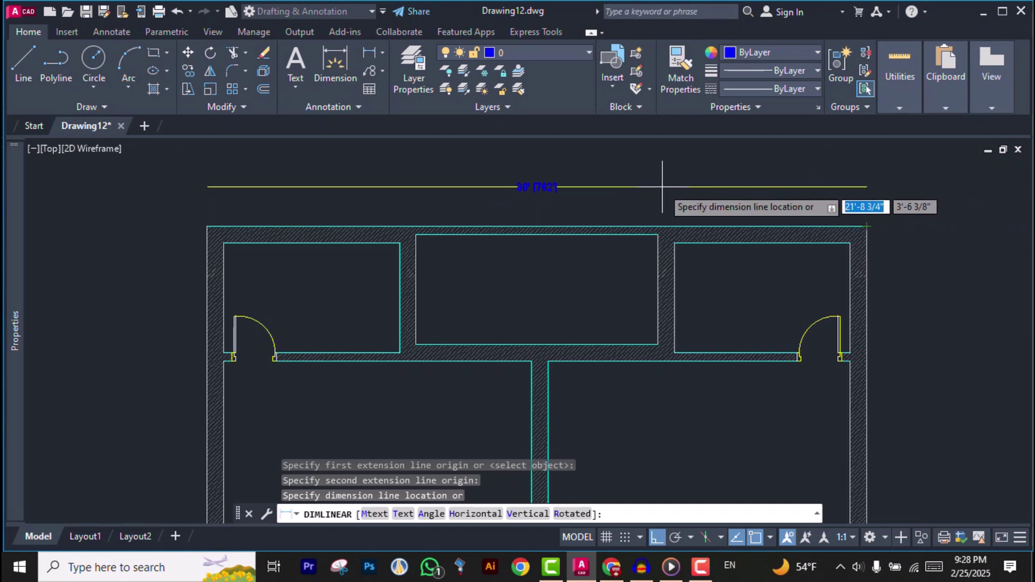
click(572, 198)
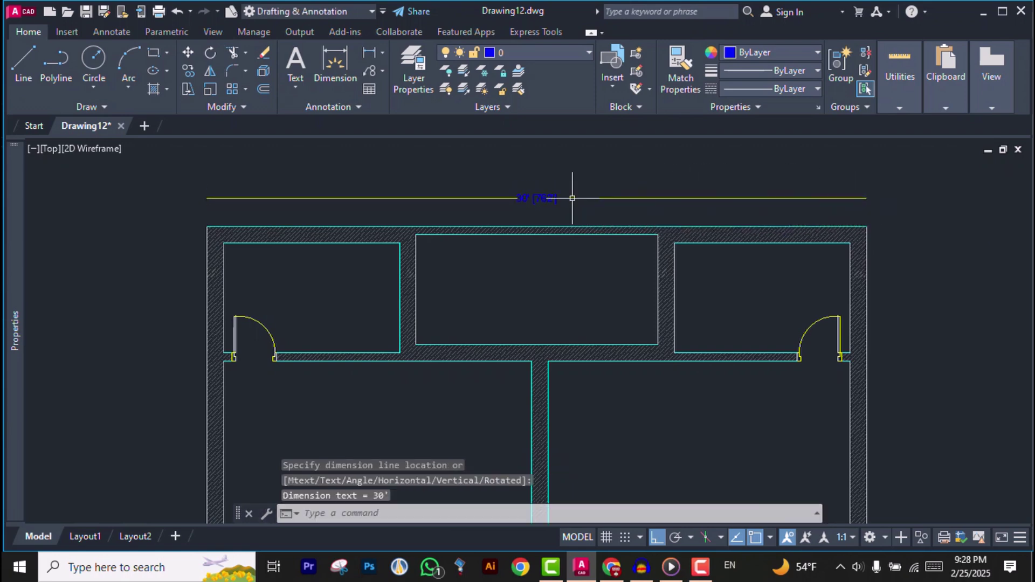
Examine the new overall width dimension's text and both line ends up close and at plan scale
scroll(526, 188, up, 3)
scroll(598, 202, down, 4)
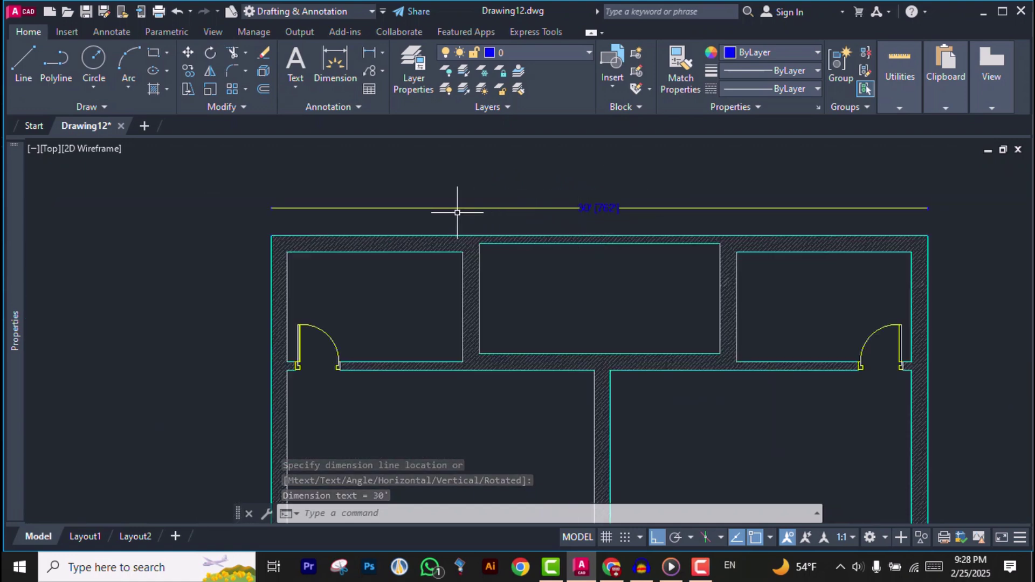
scroll(374, 207, up, 2)
scroll(376, 205, up, 2)
scroll(346, 200, down, 4)
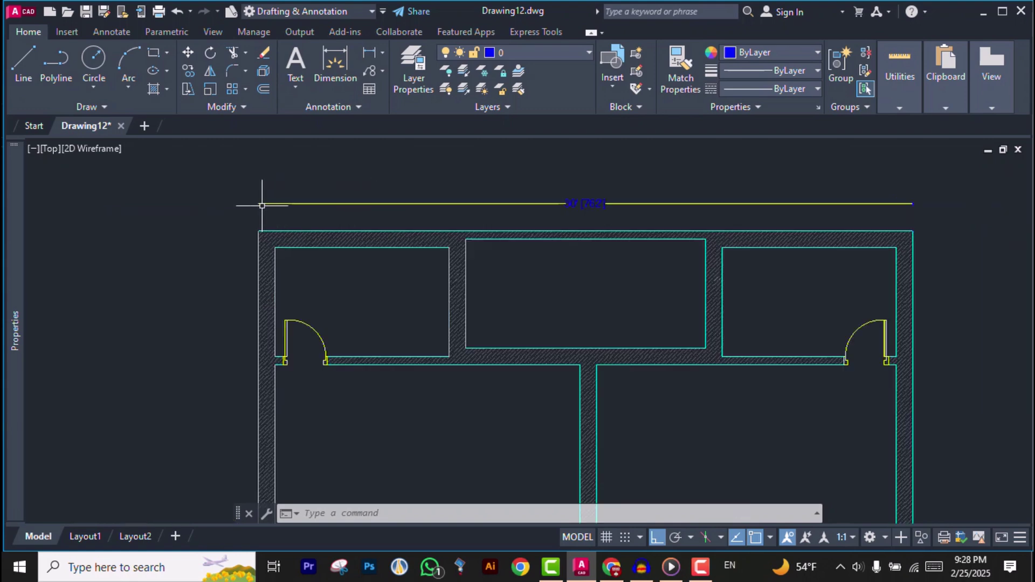
scroll(260, 205, up, 8)
scroll(248, 212, down, 5)
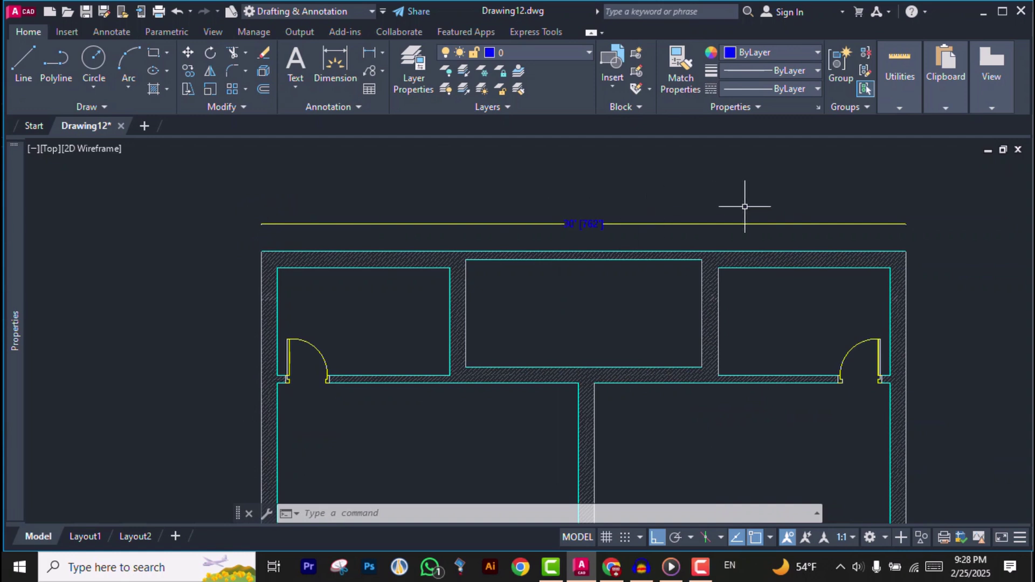
scroll(855, 226, up, 2)
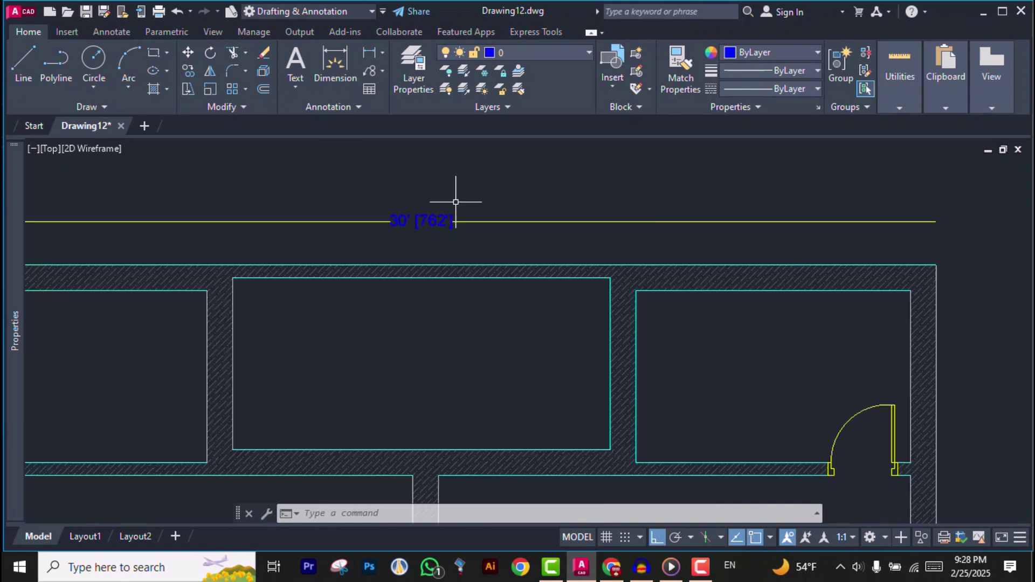
scroll(596, 208, down, 2)
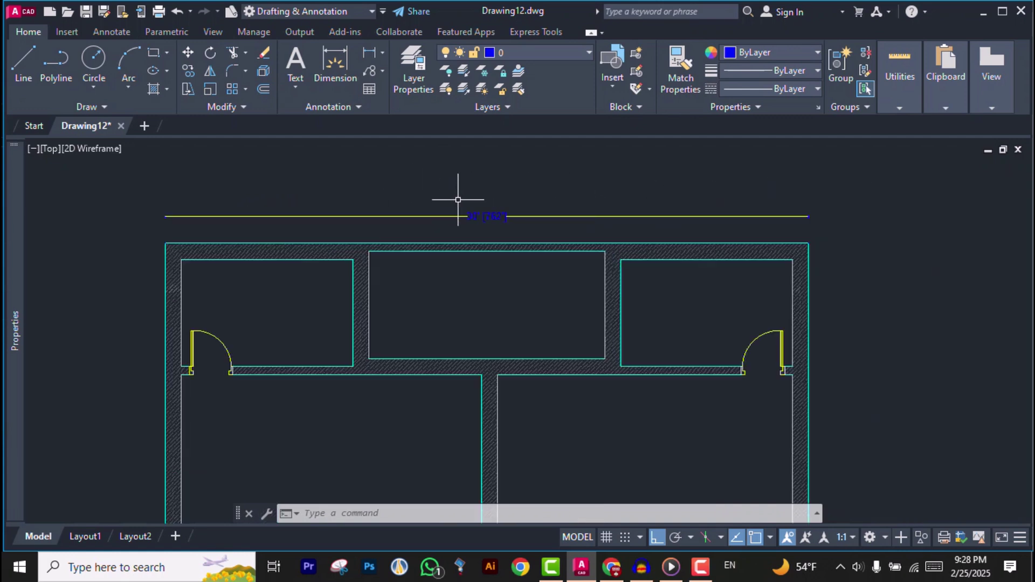
Inspect the arrowhead and extension line at the new dimension's left end, comparing their size with the whole plan
scroll(156, 218, up, 6)
scroll(178, 227, up, 4)
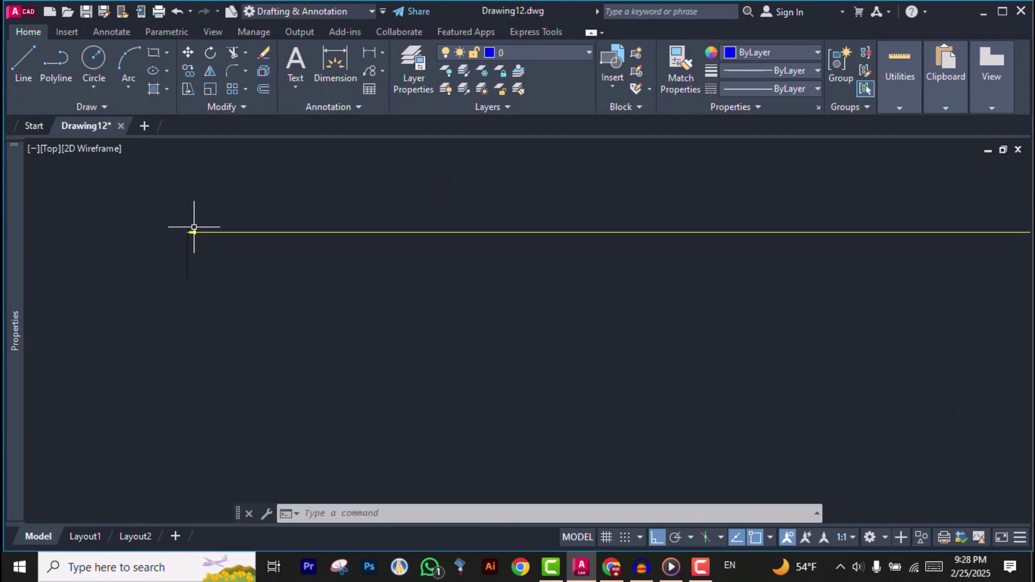
scroll(190, 226, down, 3)
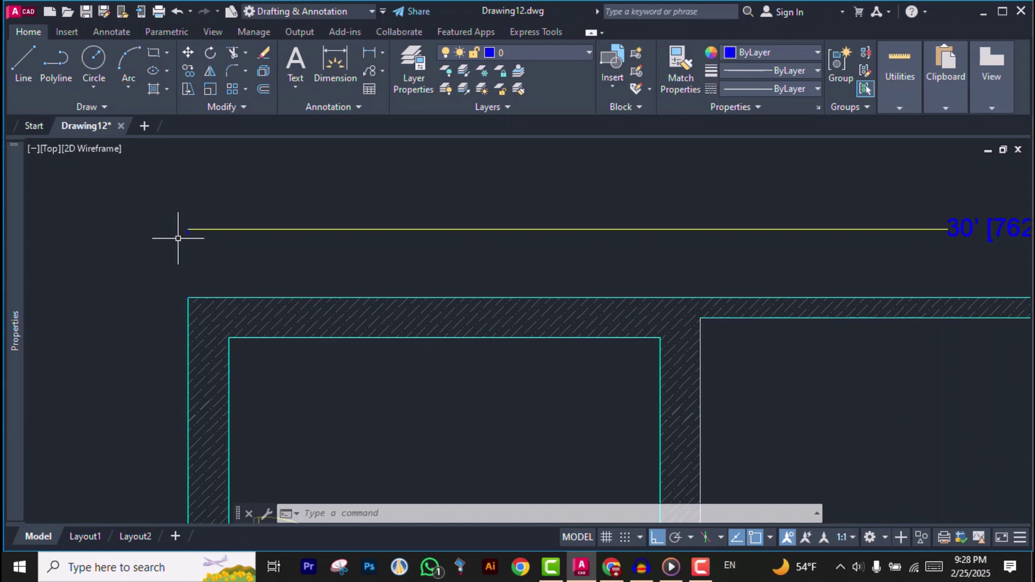
scroll(178, 238, down, 2)
scroll(172, 232, down, 2)
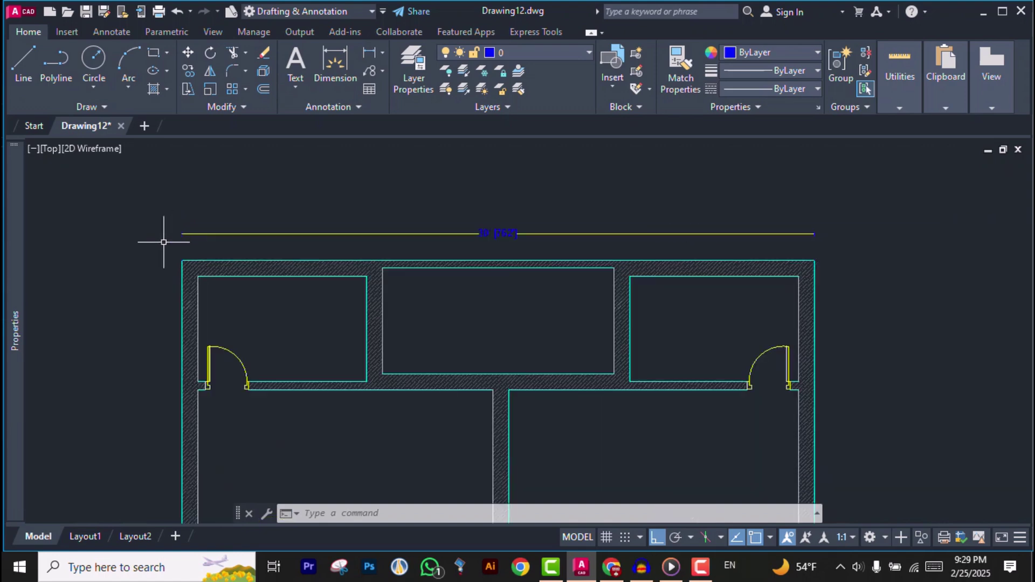
scroll(184, 237, up, 2)
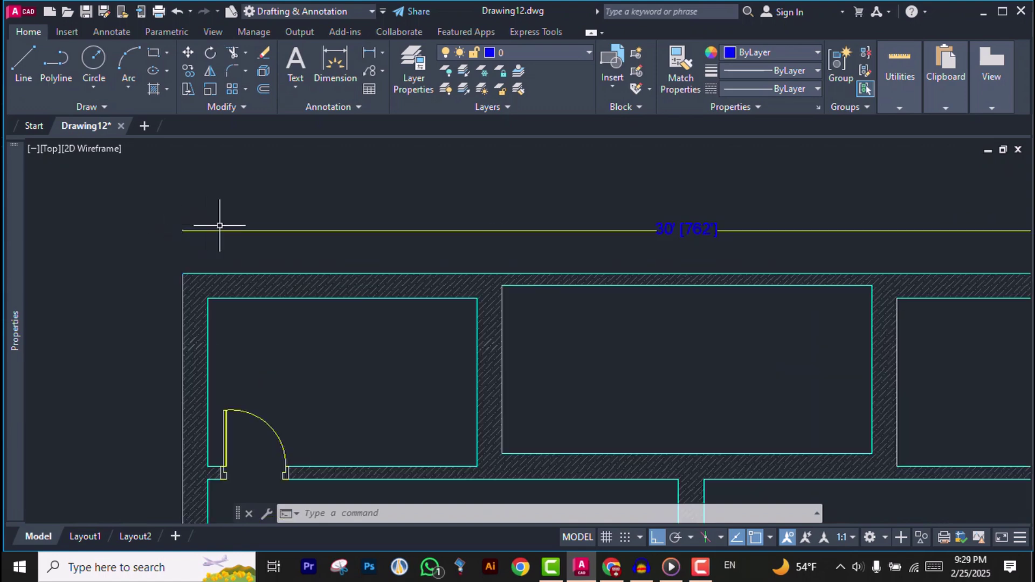
scroll(271, 254, down, 4)
scroll(294, 252, up, 2)
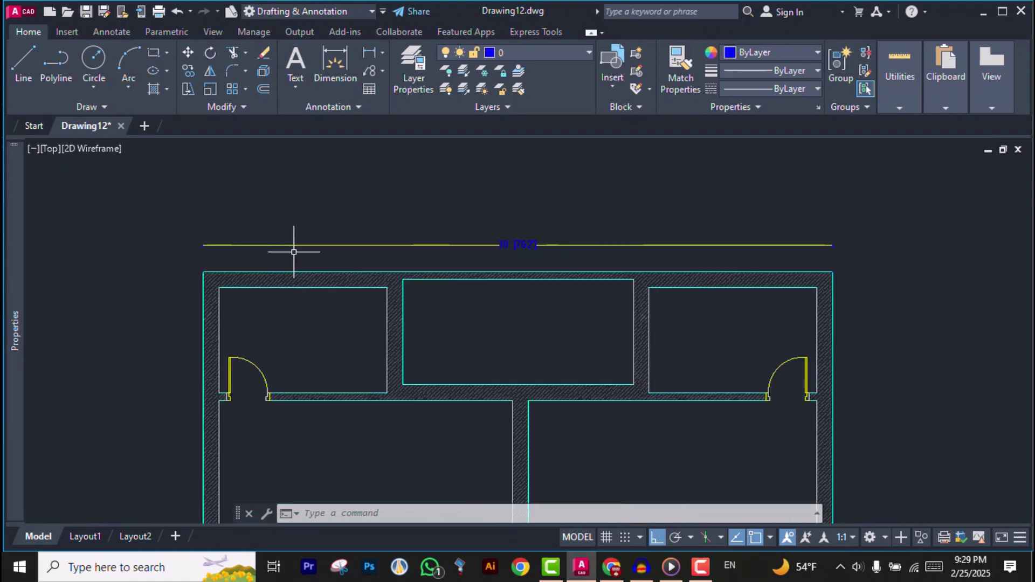
Modify the My Project dimension style to turn off fixed-length extension lines and set the extension lines' offset from origin to 7"
text(d)
key(Return)
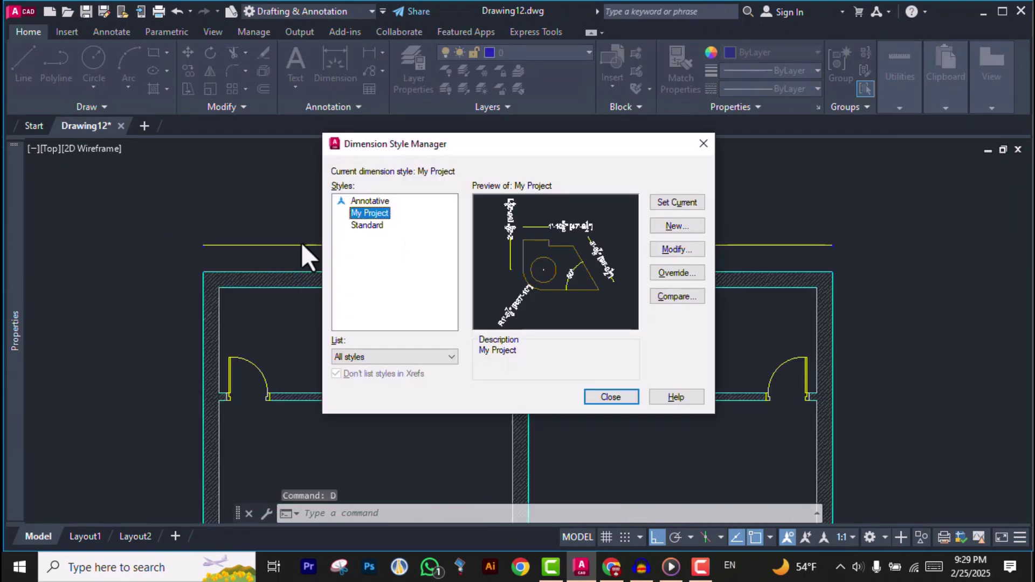
click(662, 249)
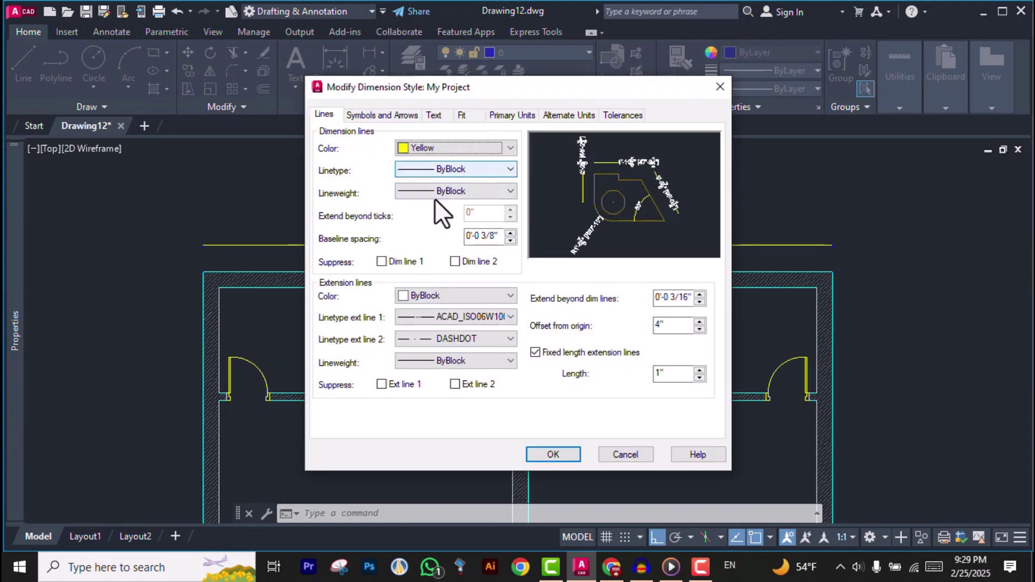
click(358, 116)
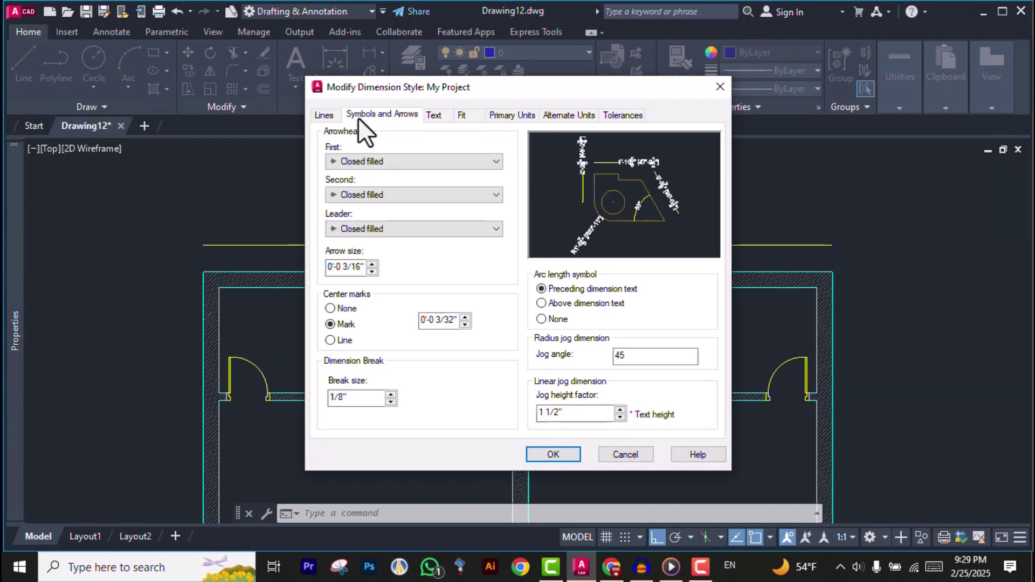
click(430, 113)
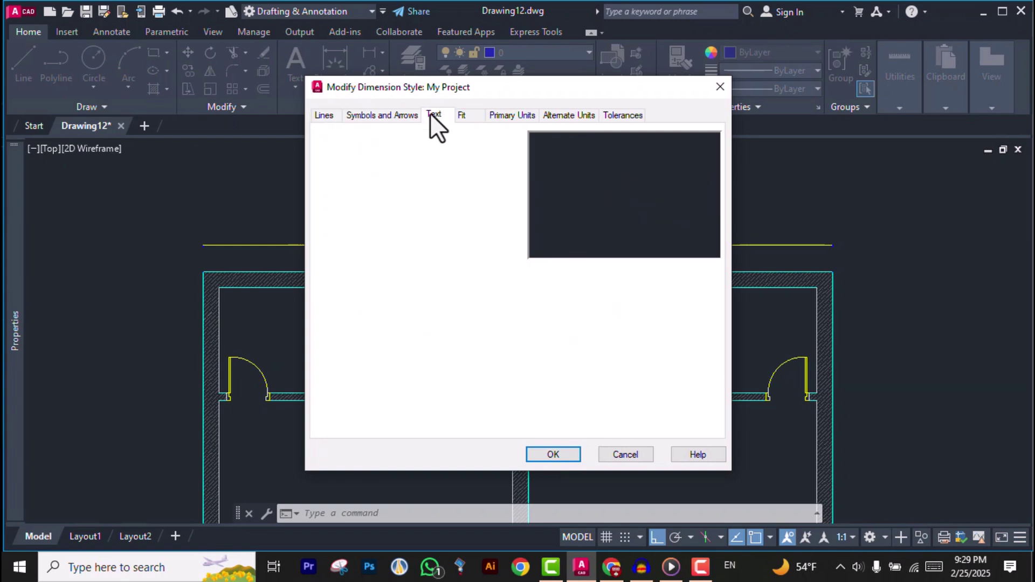
click(330, 113)
click(546, 351)
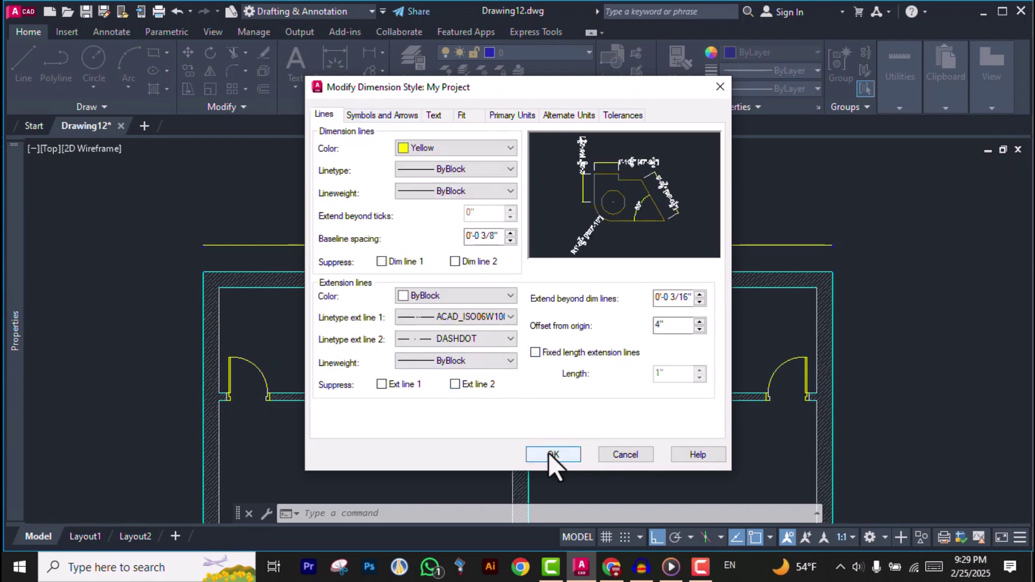
double_click(666, 325)
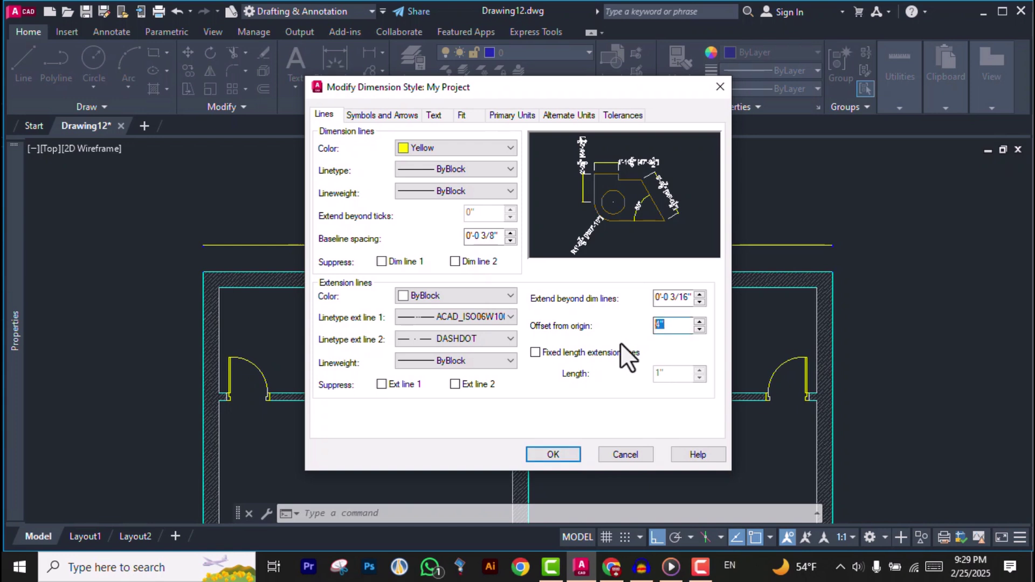
click(537, 451)
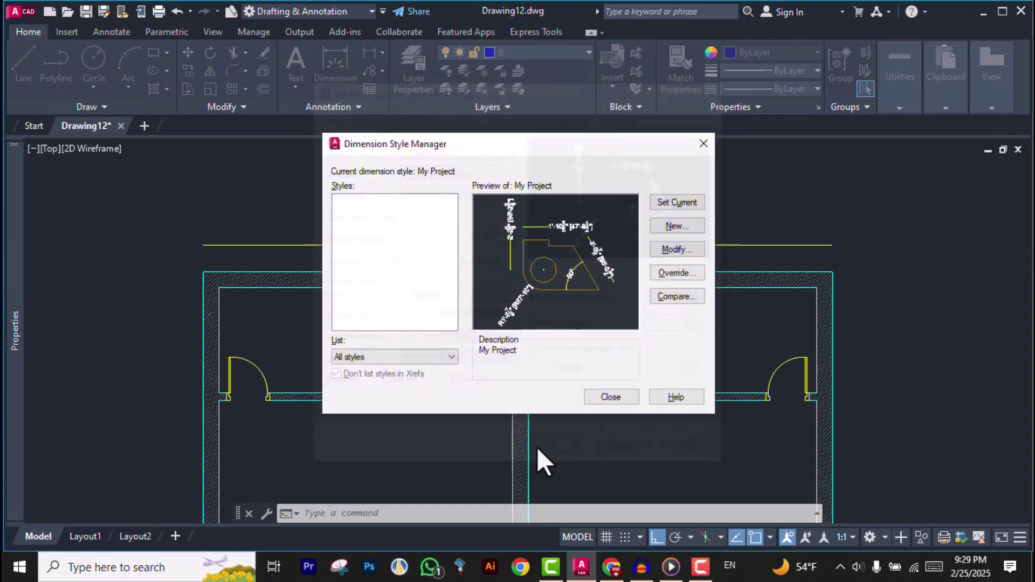
click(608, 401)
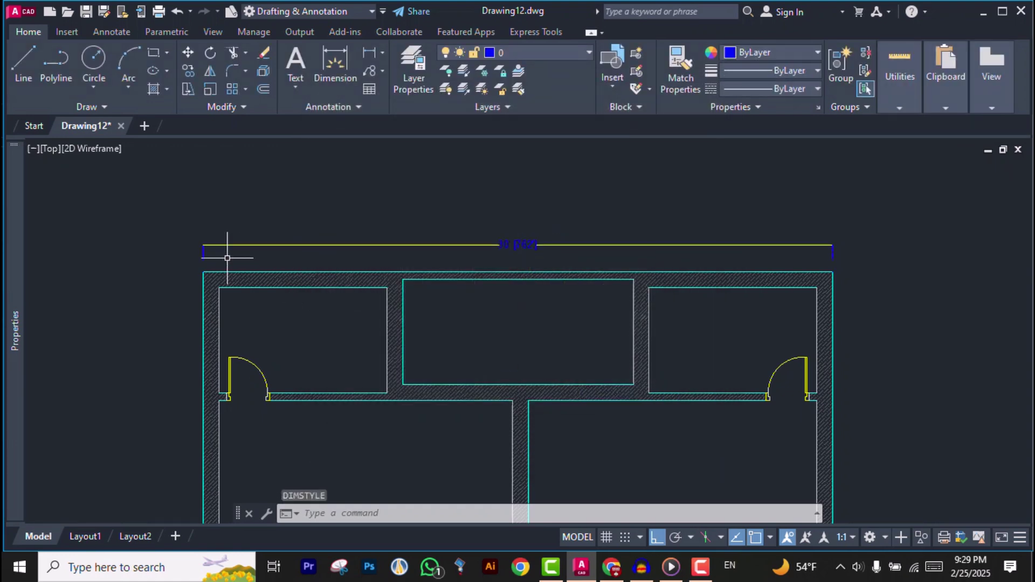
Inspect the overall width dimension's left extension line and review the offset and fixed-length extension line settings of My Project
scroll(231, 259, up, 2)
scroll(238, 246, up, 4)
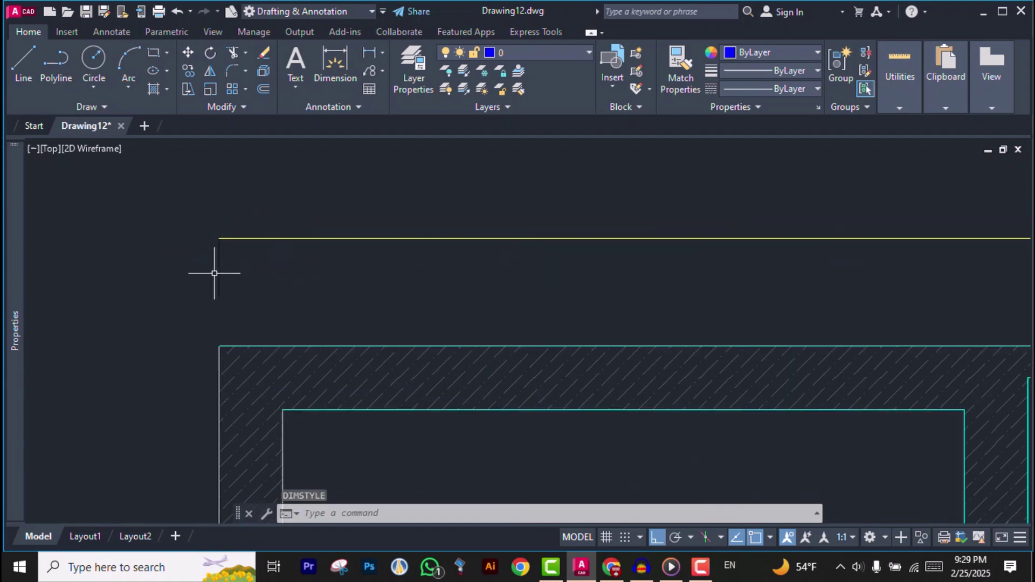
scroll(215, 261, down, 8)
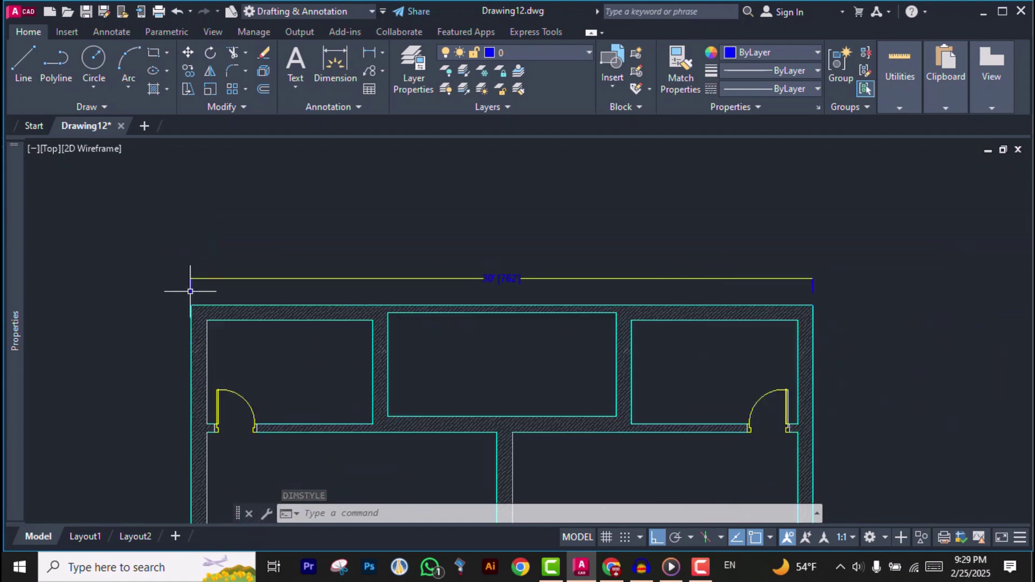
scroll(203, 293, up, 2)
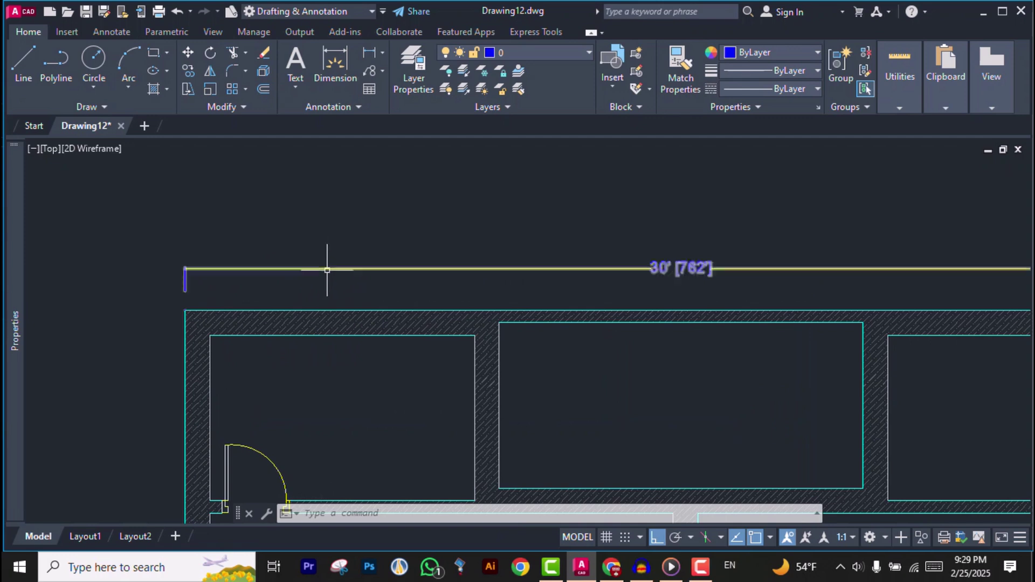
text(d)
key(Return)
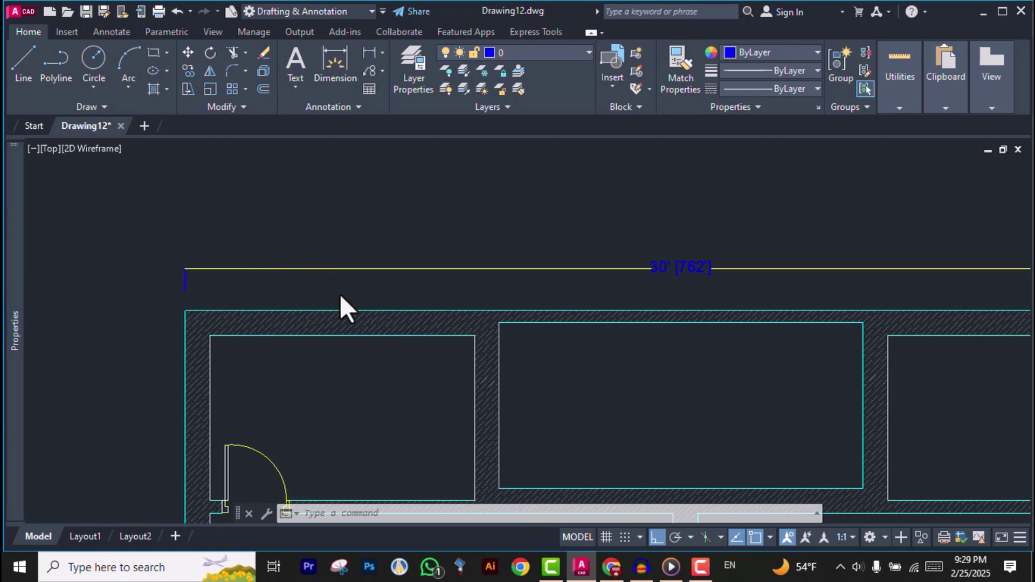
click(672, 249)
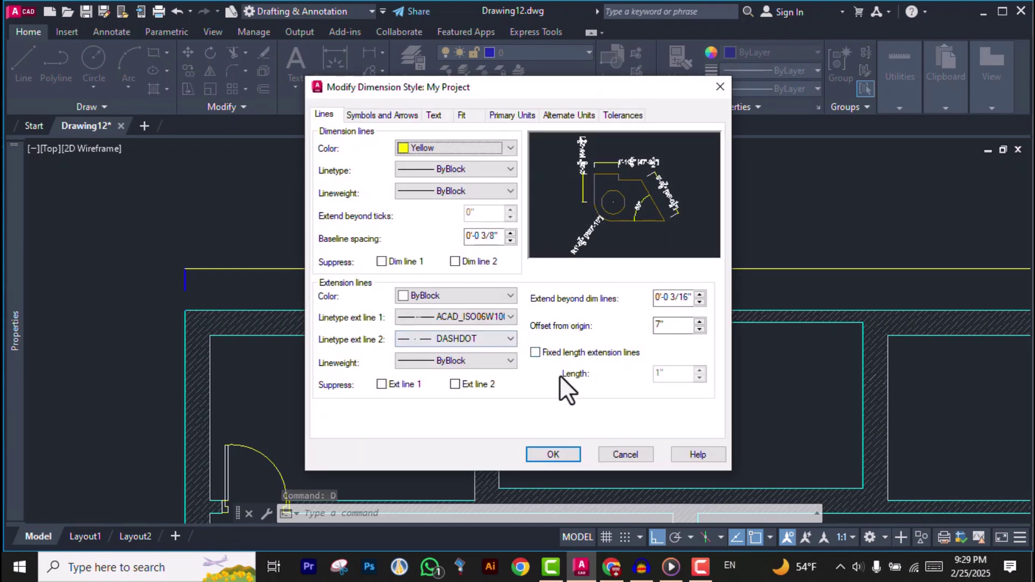
click(535, 353)
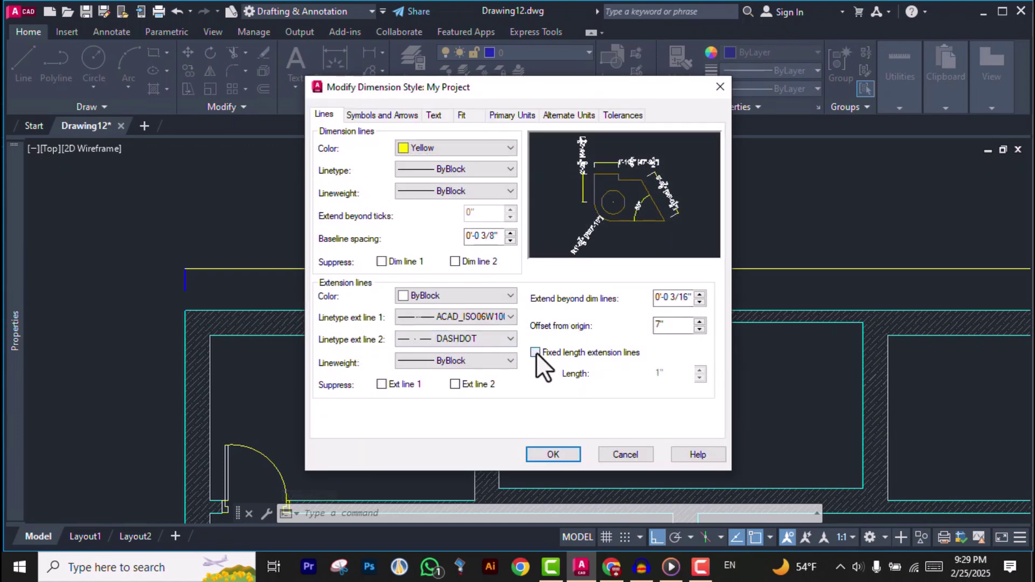
click(535, 352)
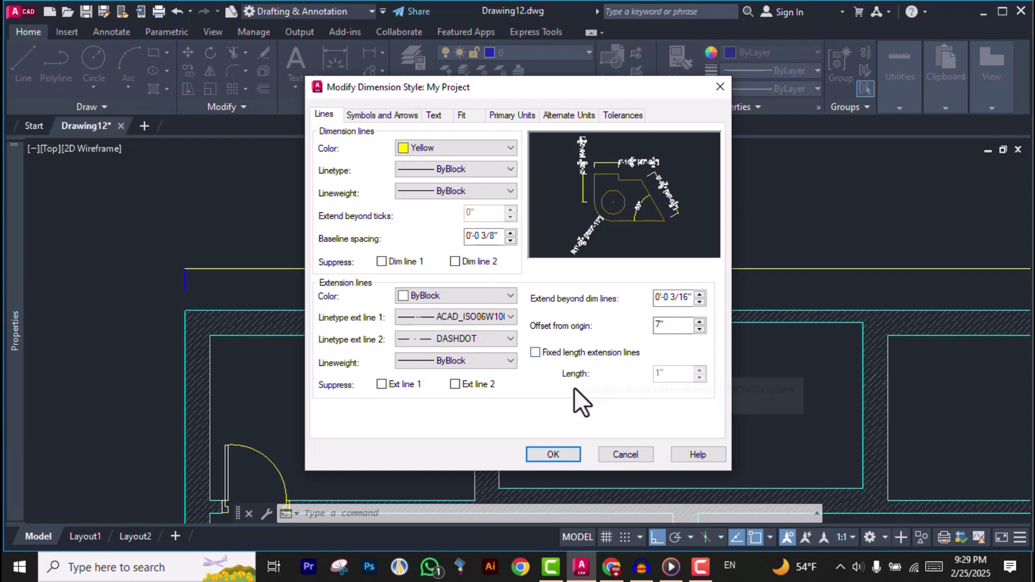
click(555, 452)
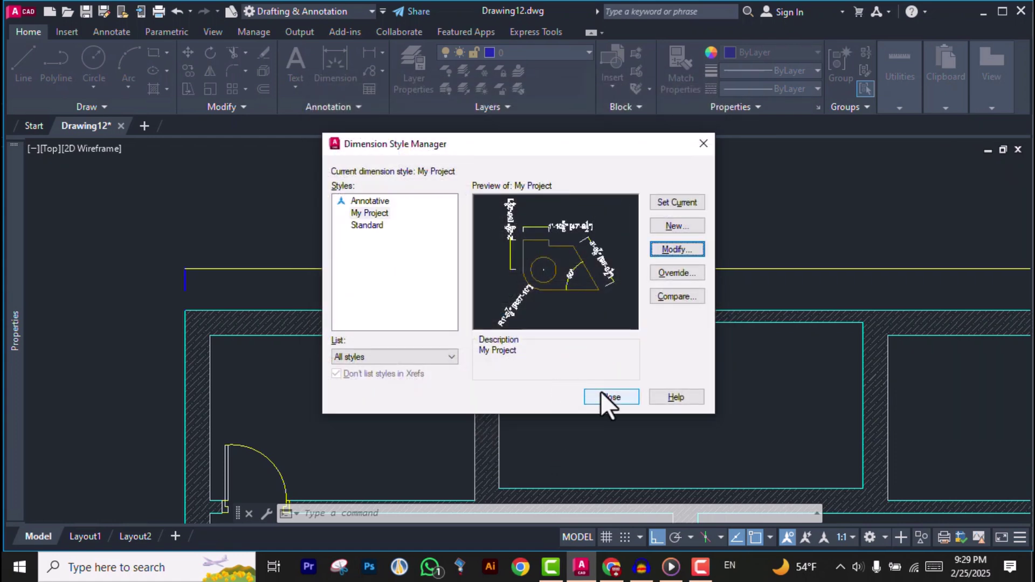
click(603, 399)
Stretch the overall width dimension's line straight up, farther away from the upper outer wall
scroll(313, 292, down, 2)
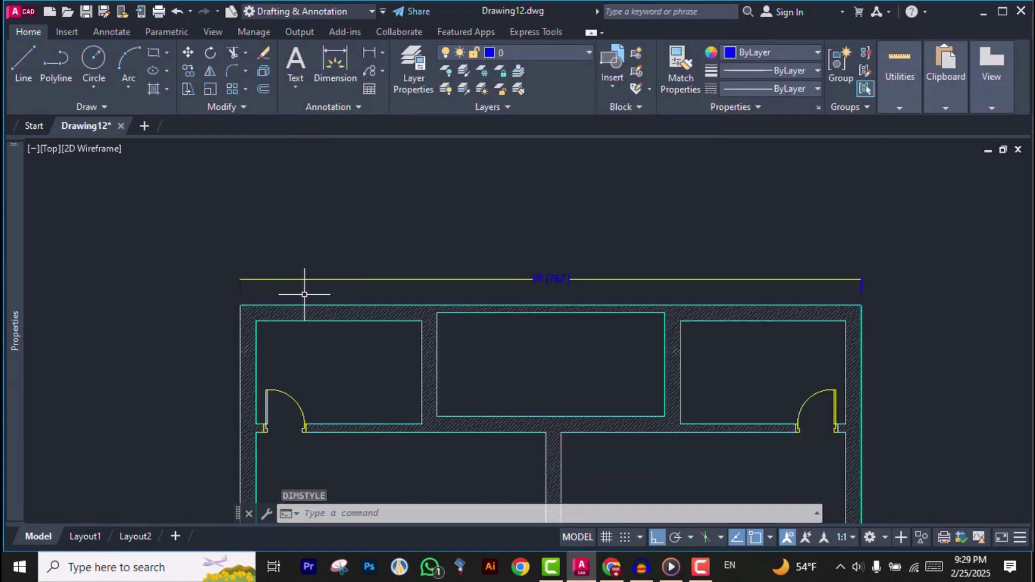
scroll(544, 291, up, 2)
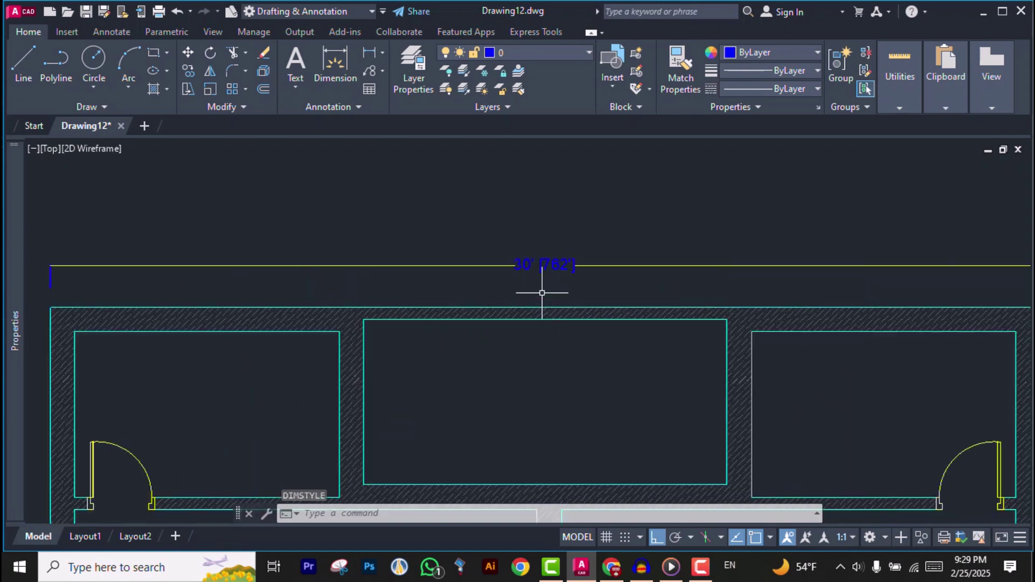
click(472, 264)
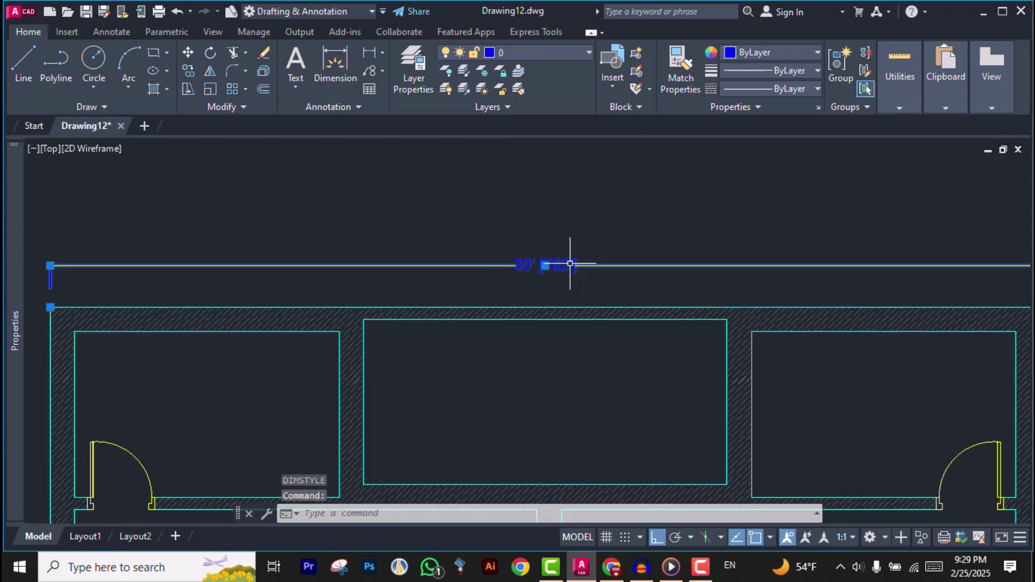
click(545, 266)
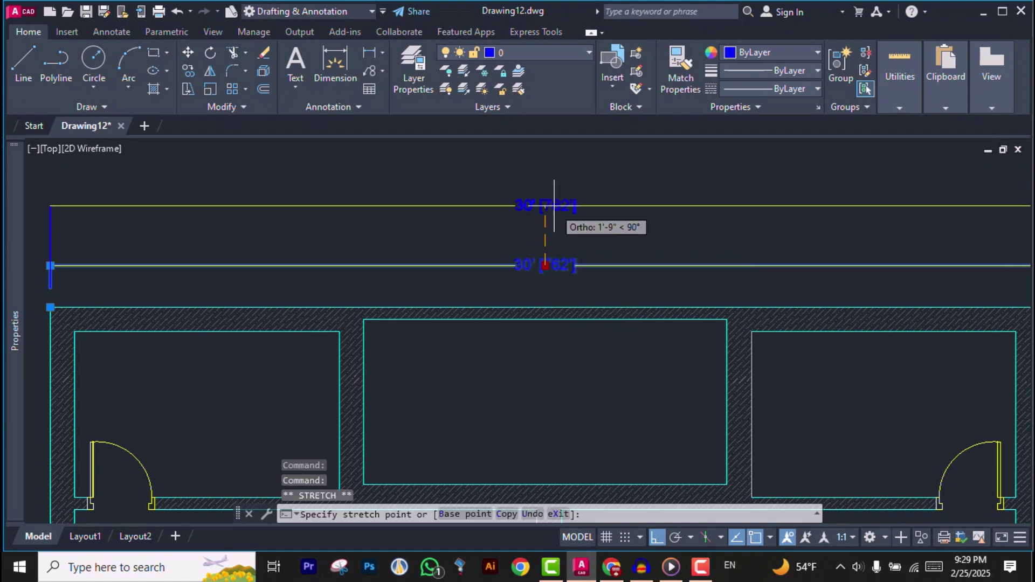
scroll(548, 208, down, 1)
click(556, 205)
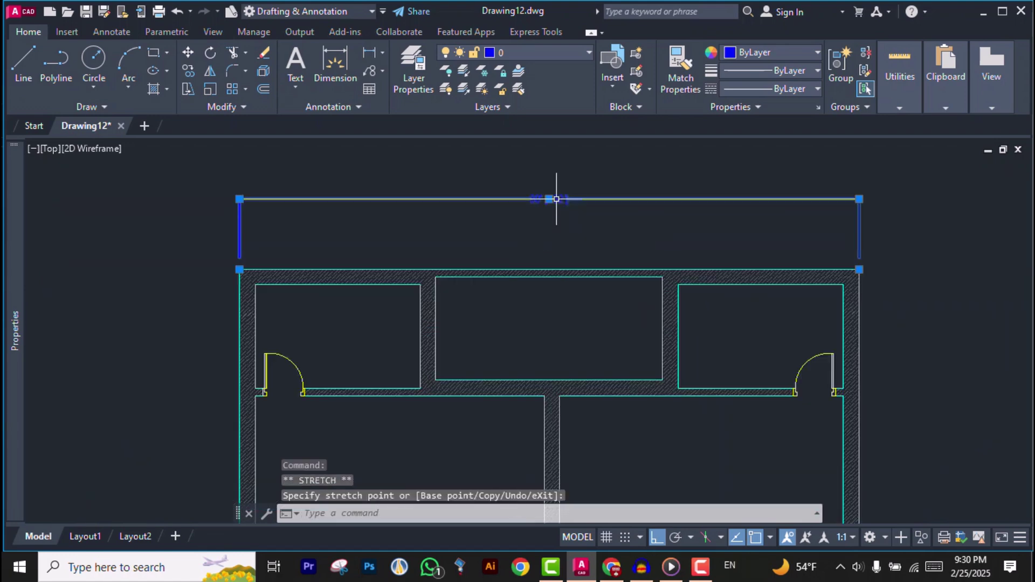
key(Escape)
Examine the gap between the left extension line and the wall corner, both close up and at plan scale
scroll(476, 252, down, 2)
scroll(475, 252, down, 1)
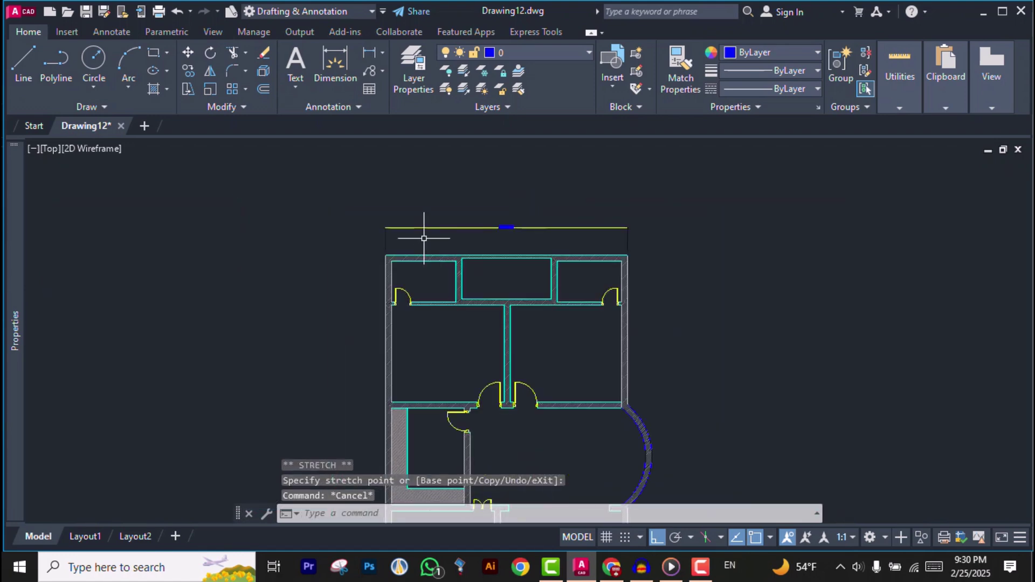
scroll(393, 224, up, 2)
scroll(380, 283, up, 3)
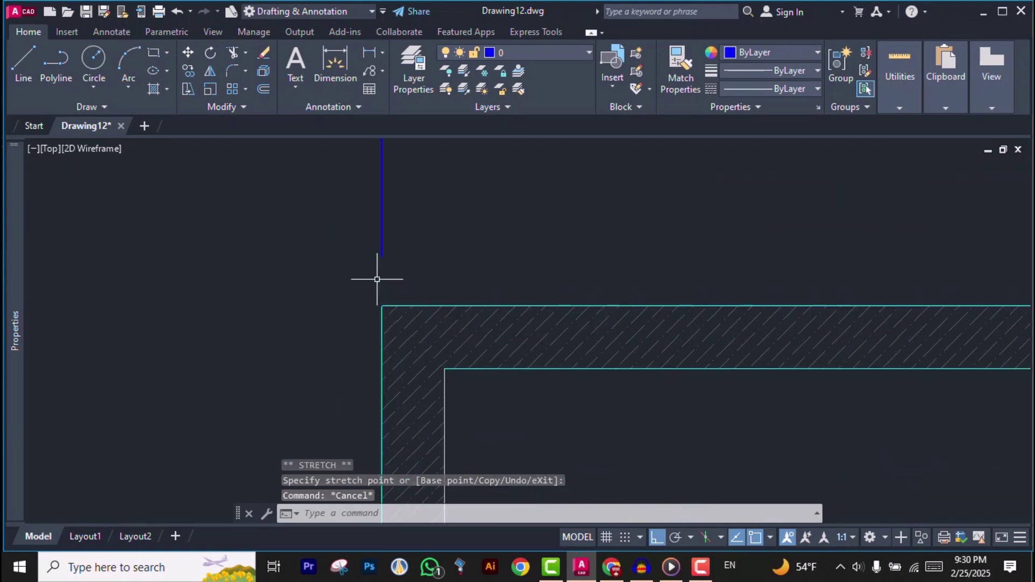
scroll(377, 280, down, 2)
scroll(388, 288, up, 2)
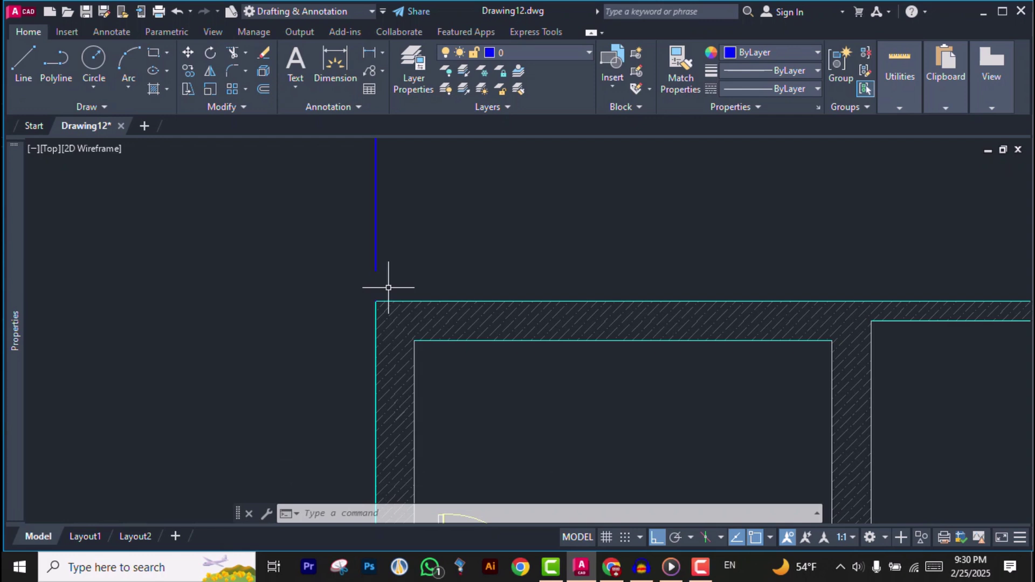
scroll(335, 339, down, 3)
scroll(348, 339, up, 1)
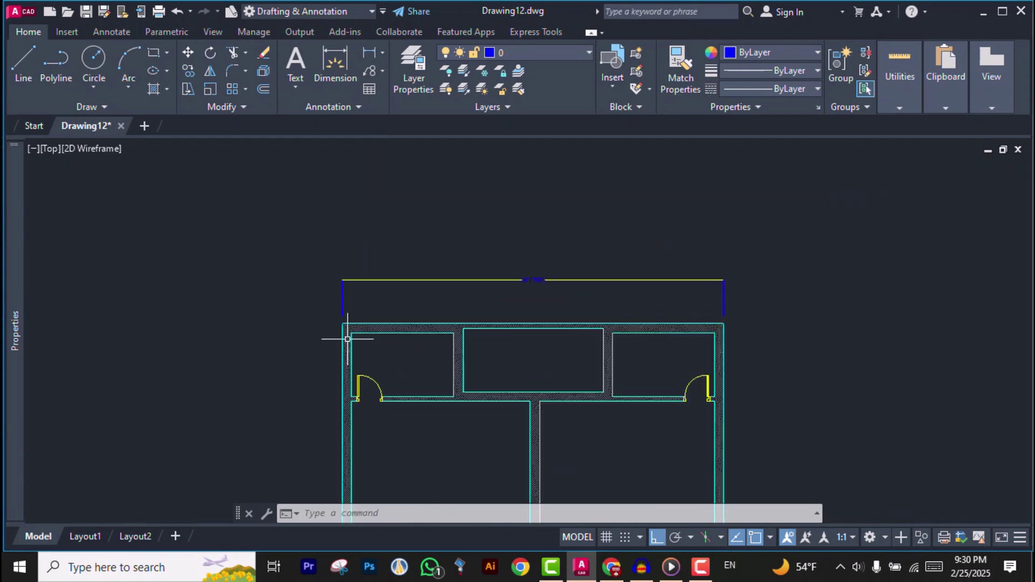
In the My Project dimension style, set the first and second arrowheads to Closed blank and the arrow size to 7"
text(D)
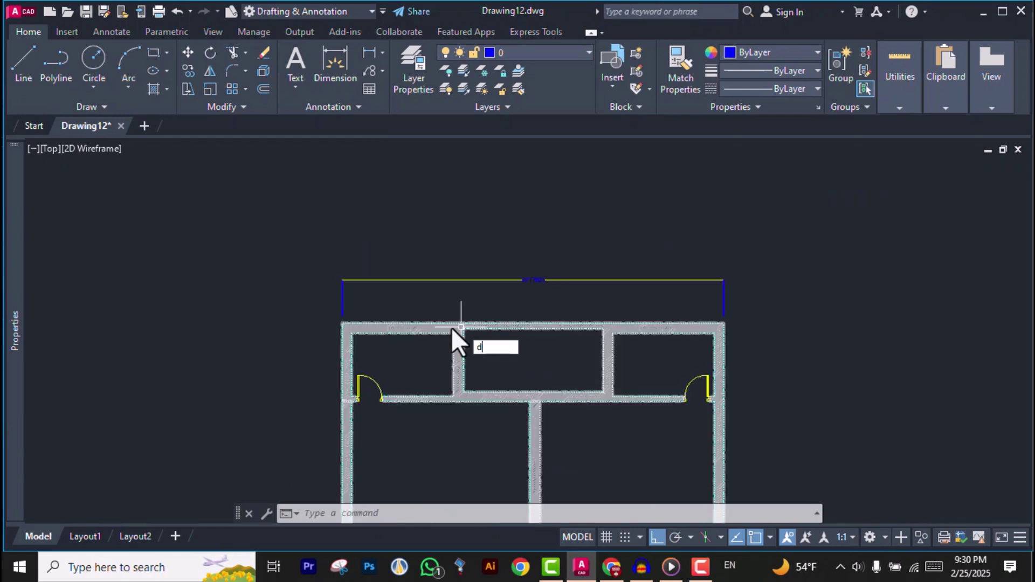
key(Return)
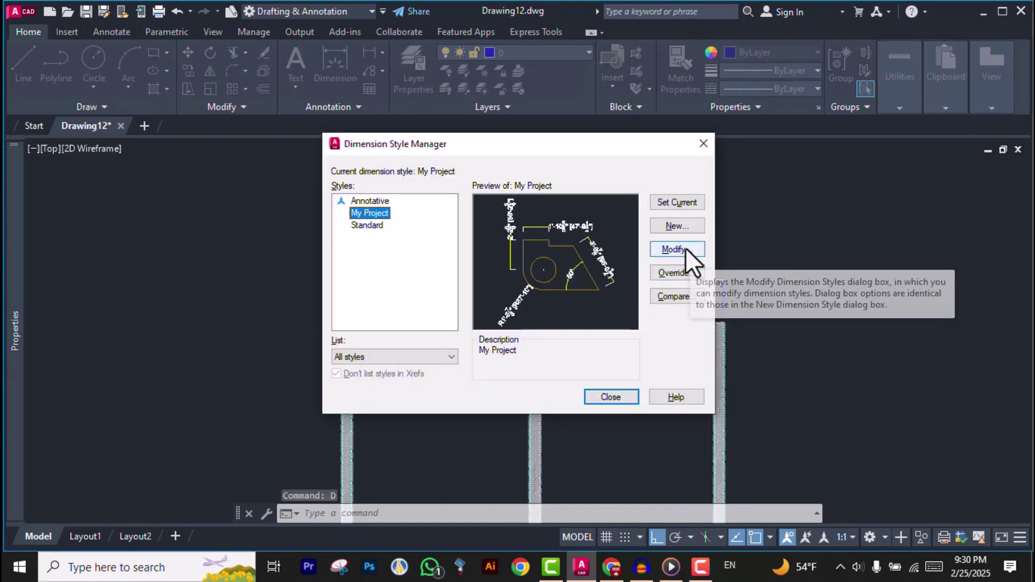
click(685, 248)
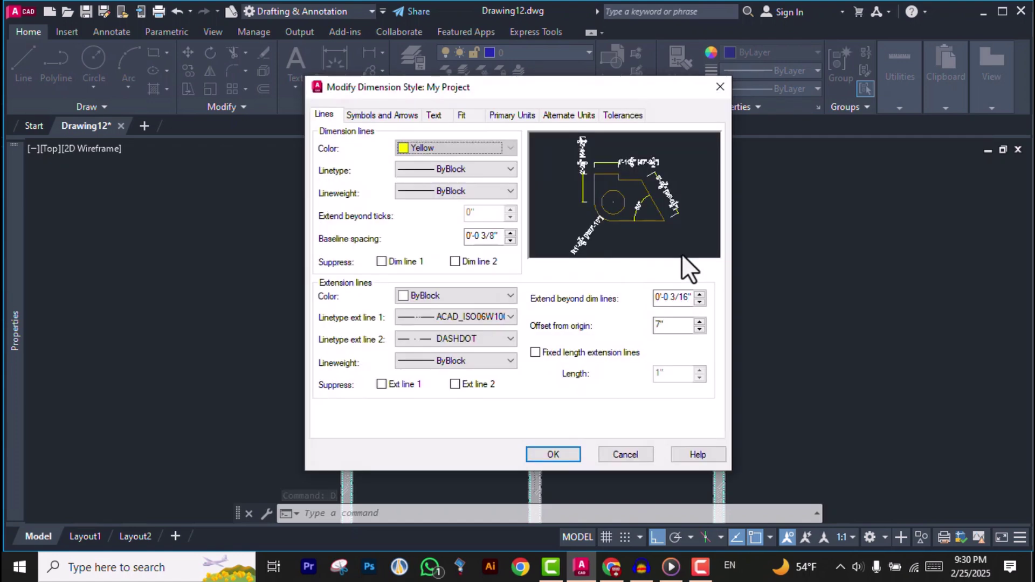
click(376, 116)
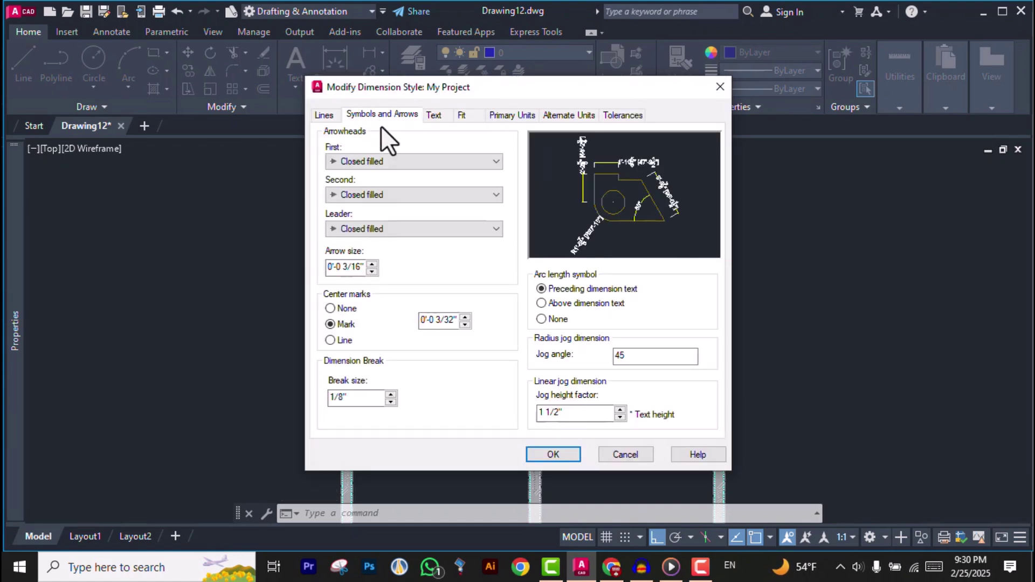
click(399, 161)
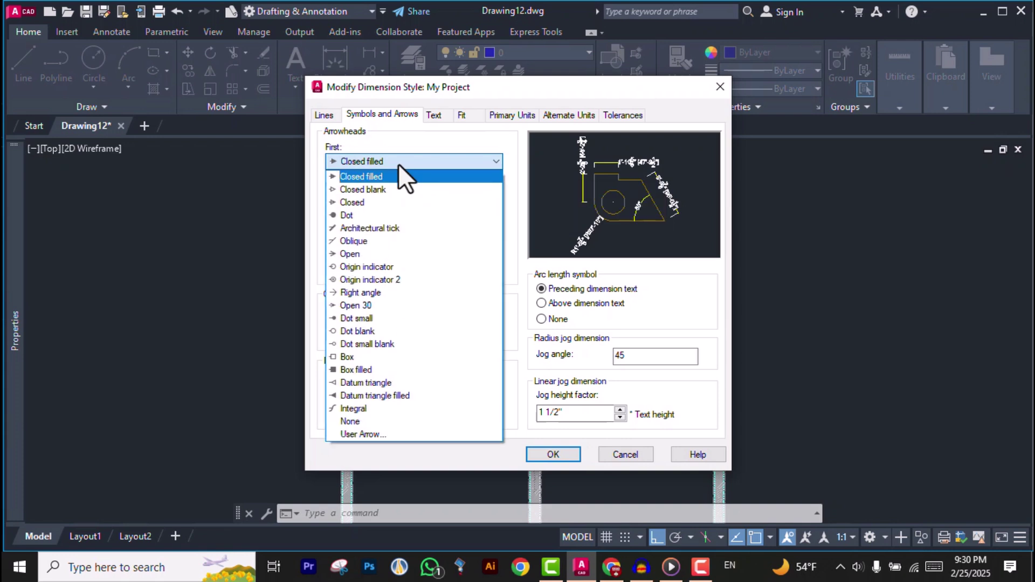
click(384, 189)
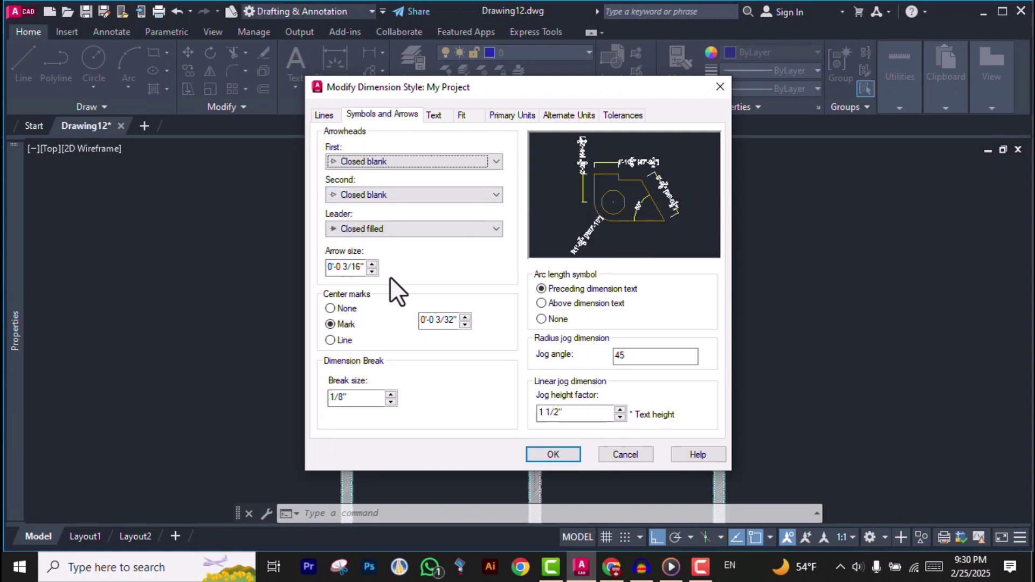
click(338, 266)
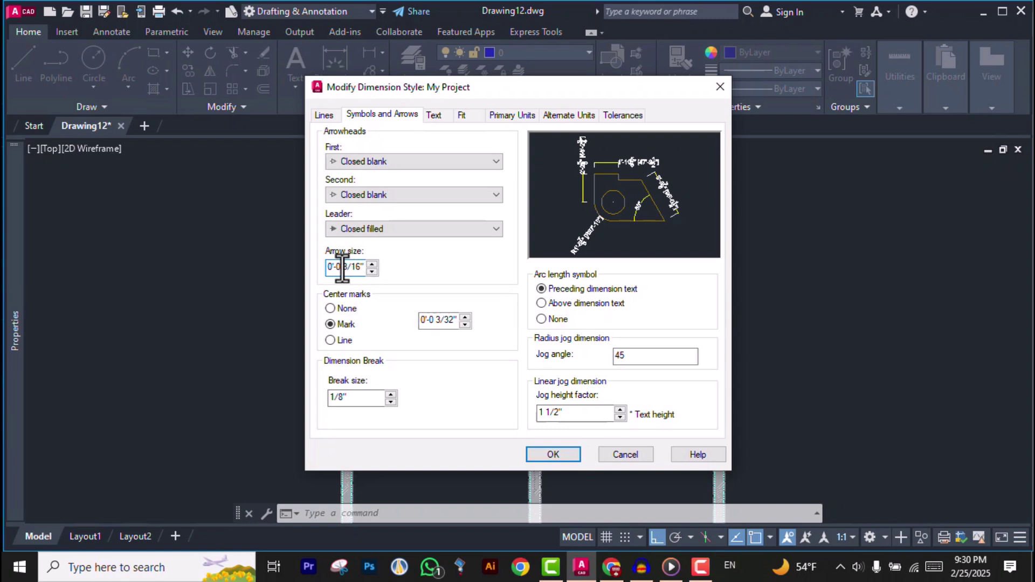
double_click(341, 267)
text(7)
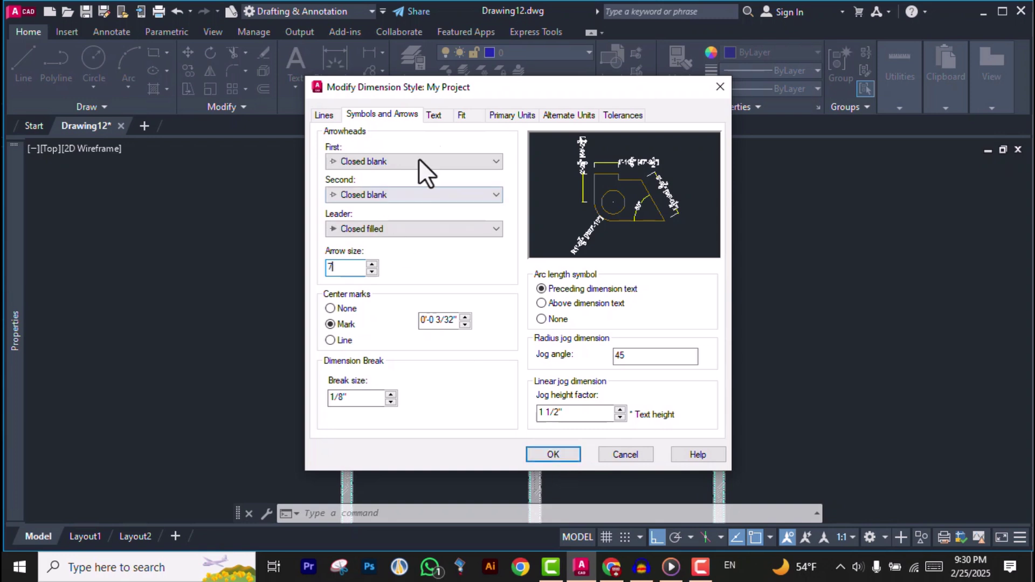
Set the dimension text color of the My Project style to Yellow
click(432, 114)
click(364, 116)
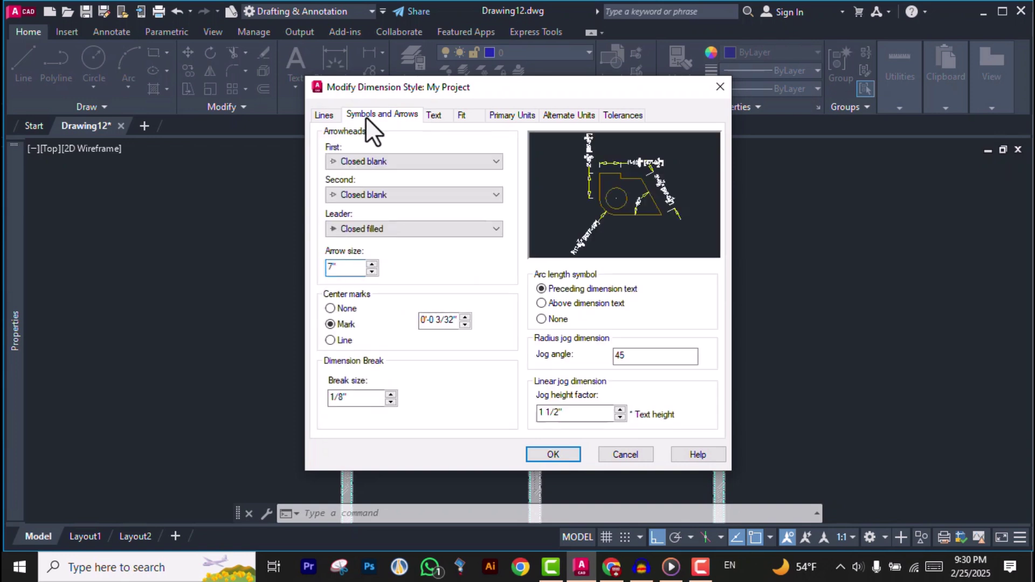
click(432, 114)
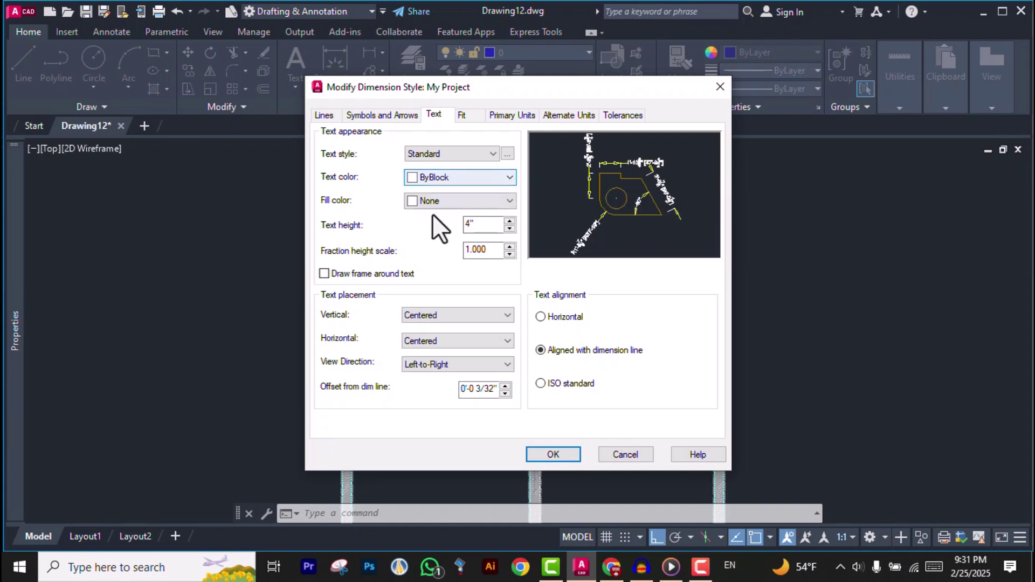
double_click(467, 226)
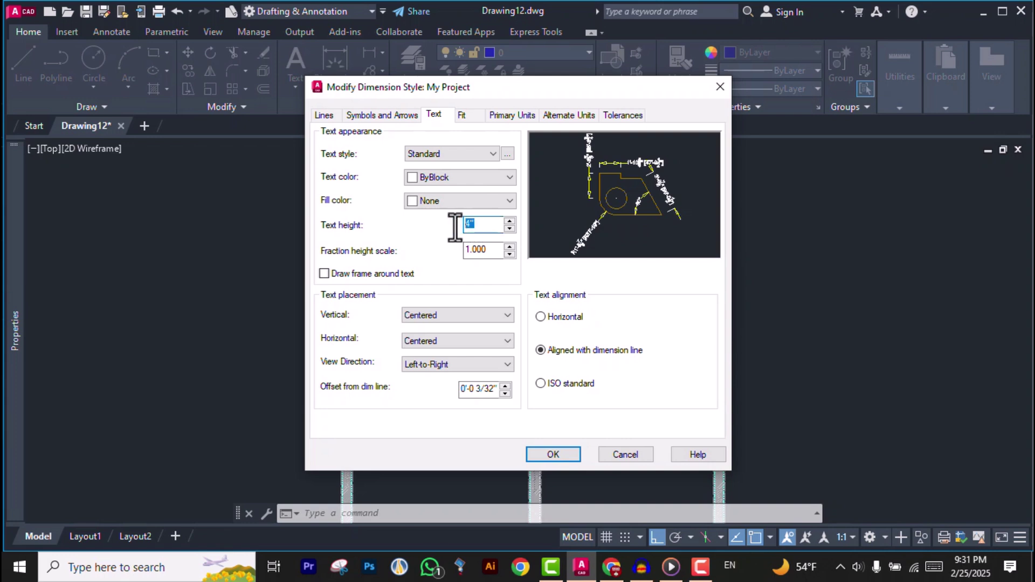
click(435, 180)
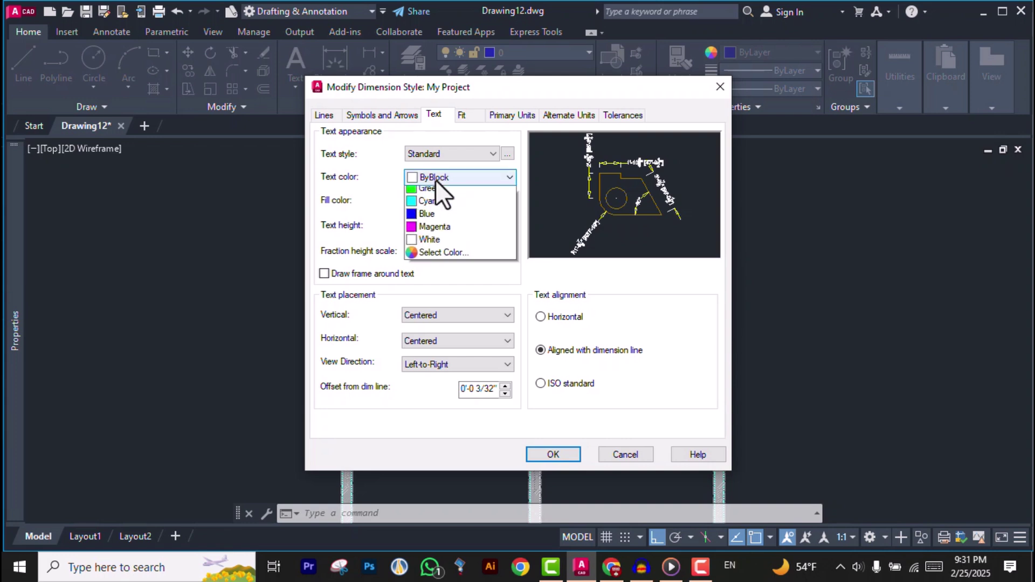
click(420, 235)
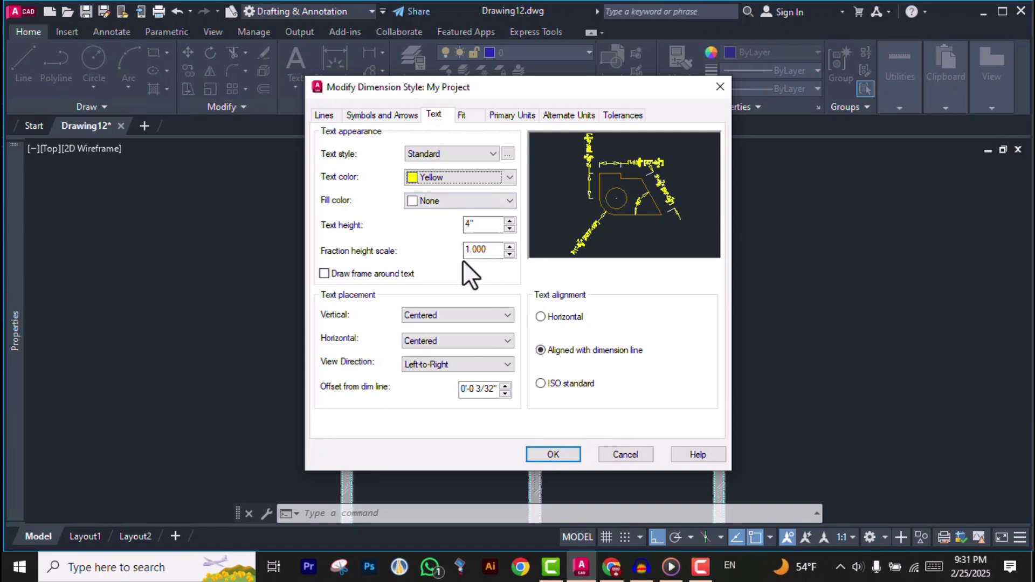
Try Outside as the vertical placement of the dimension text and return it to Centered
click(459, 316)
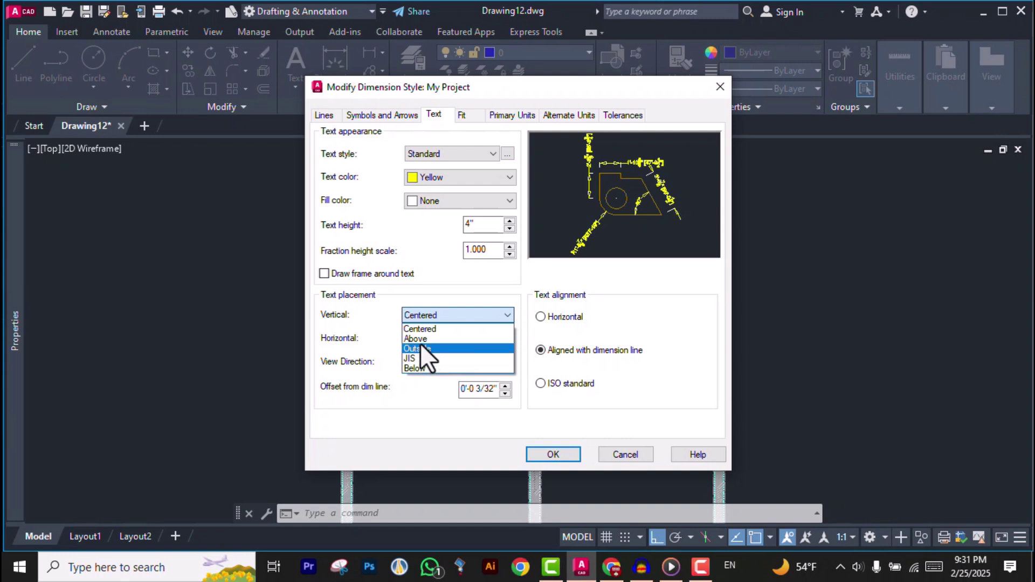
click(378, 332)
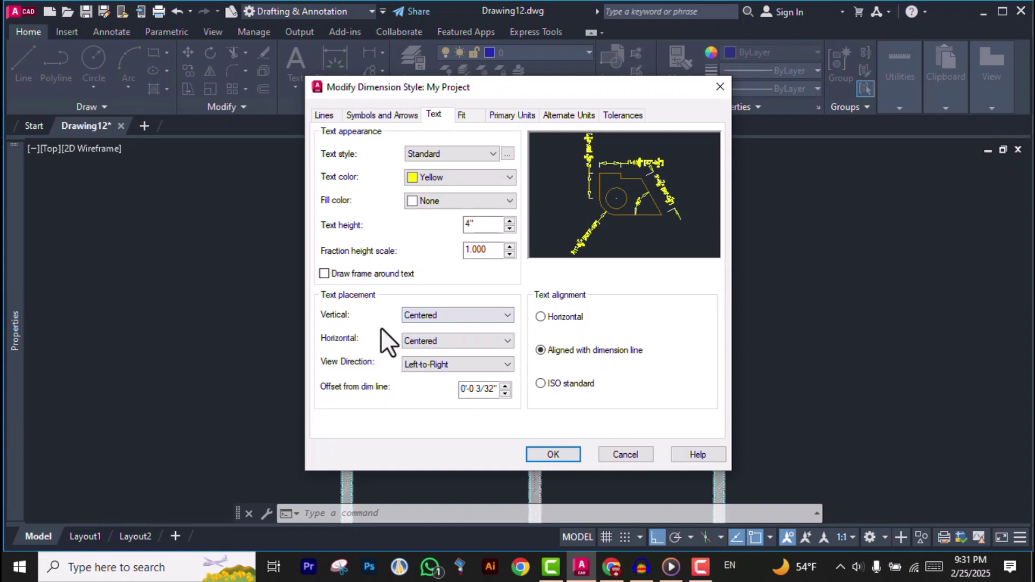
click(435, 342)
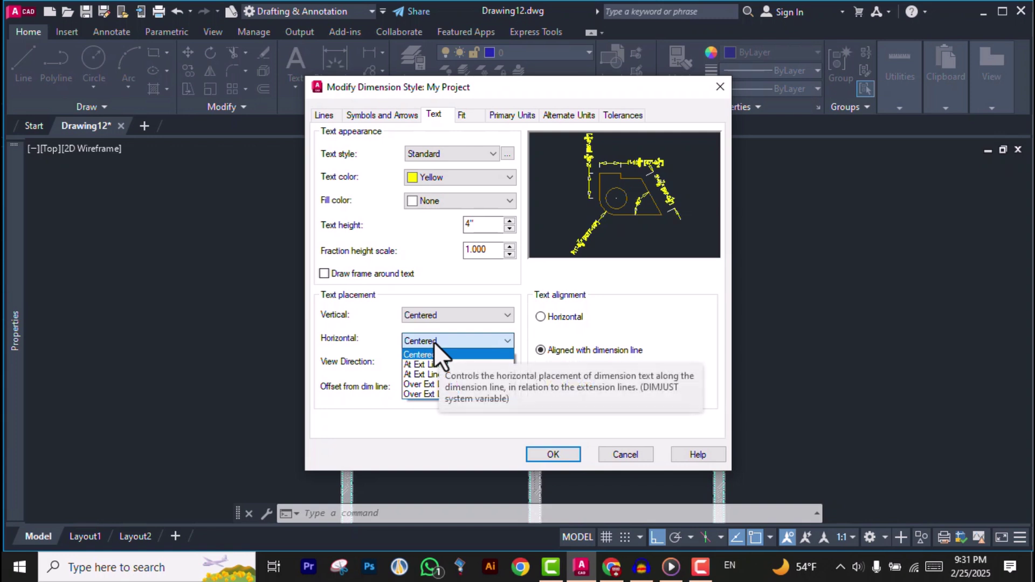
click(435, 341)
click(441, 317)
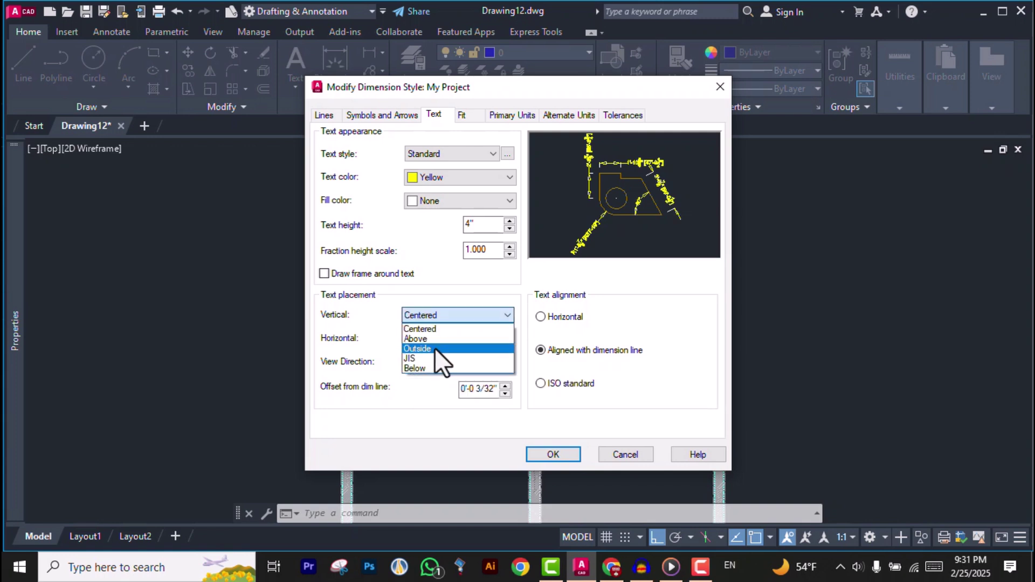
click(435, 347)
click(463, 316)
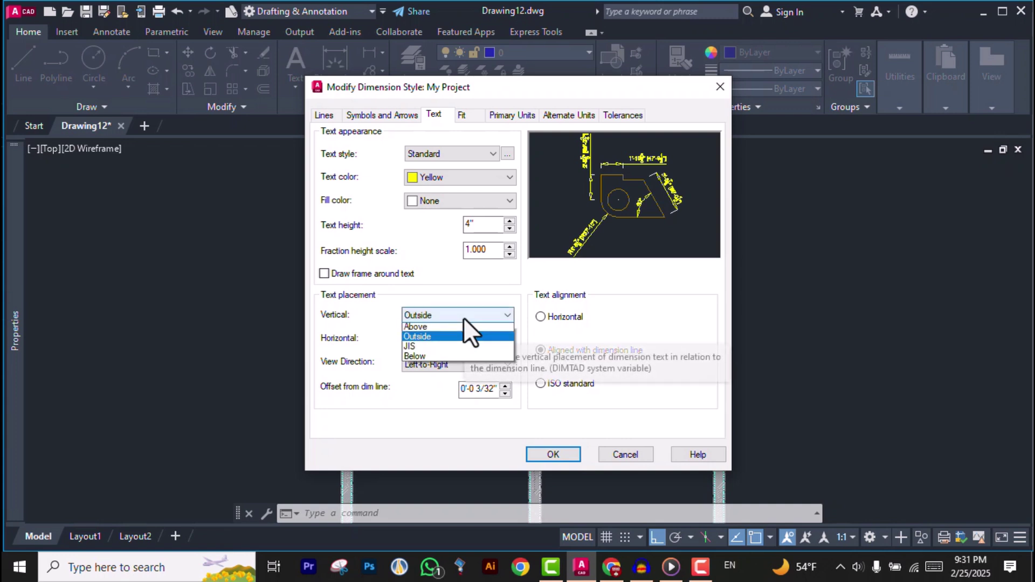
click(440, 330)
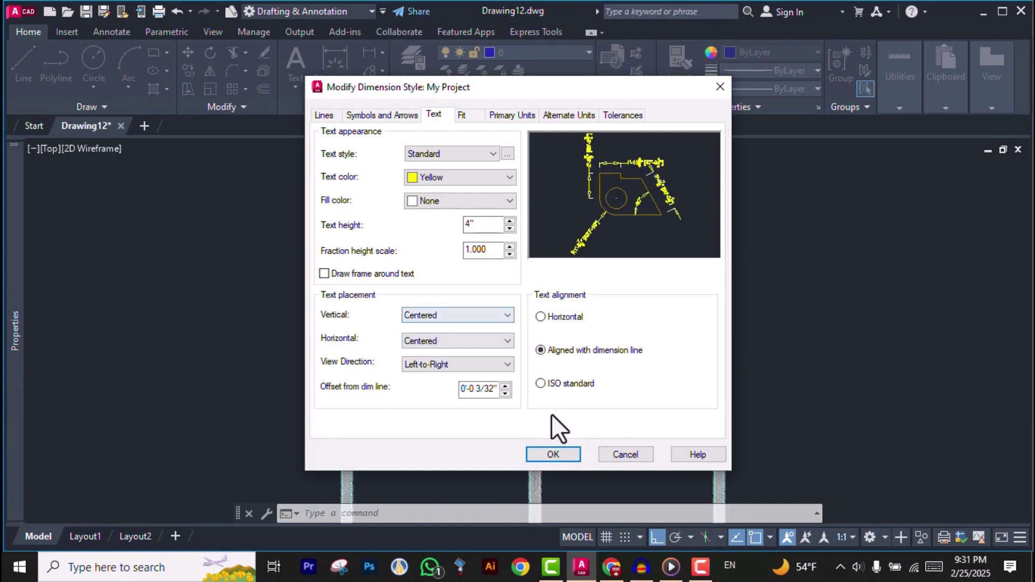
Review the horizontal placement, view direction and dimension line offset settings of the dimension text
click(419, 341)
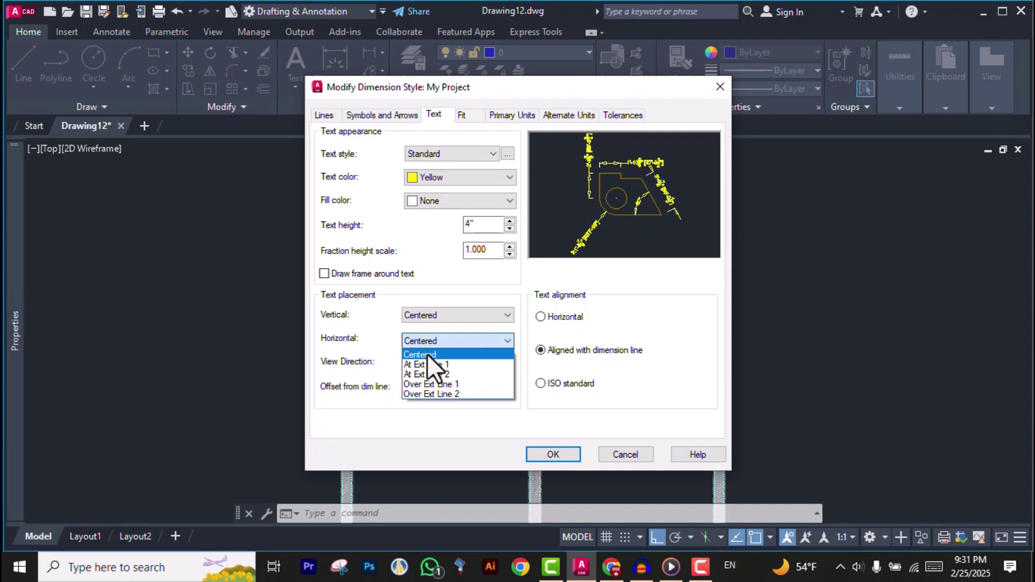
click(429, 354)
click(468, 340)
click(382, 345)
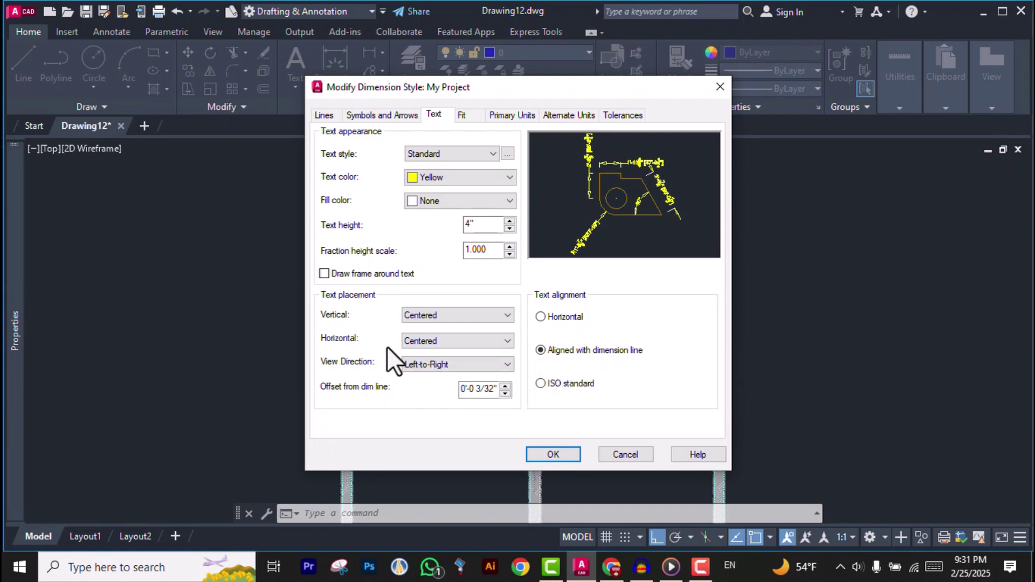
click(434, 366)
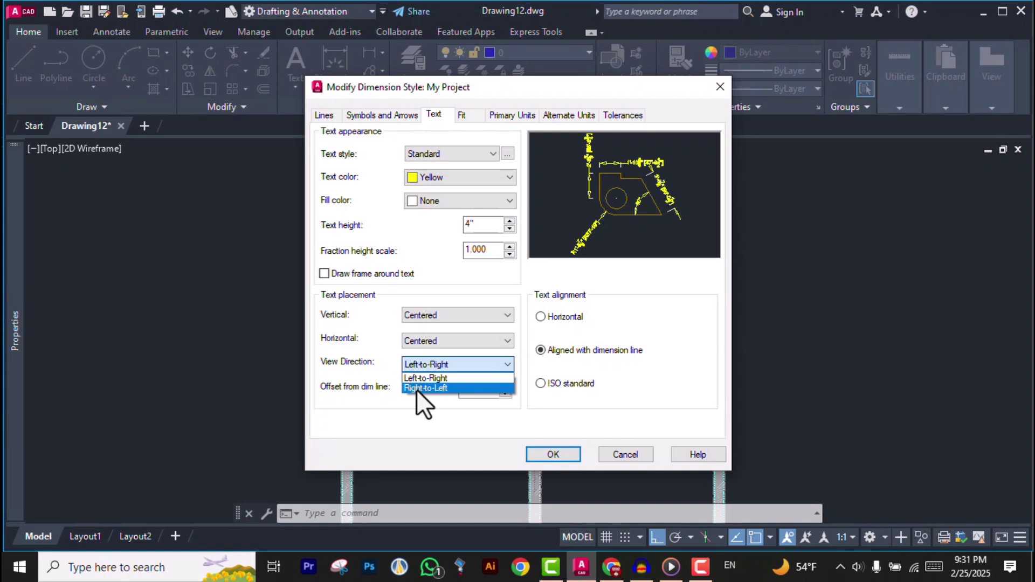
click(422, 377)
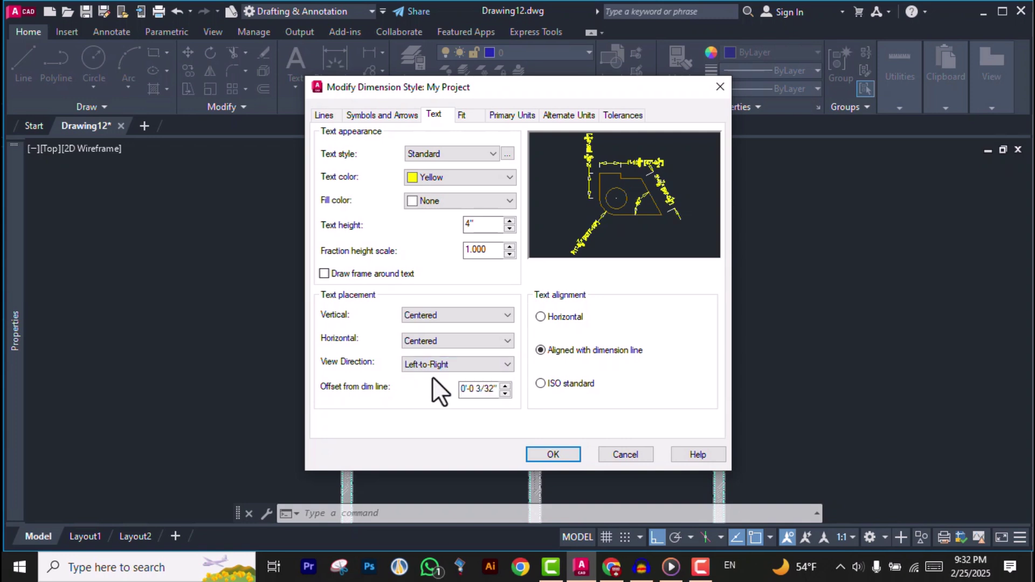
double_click(477, 389)
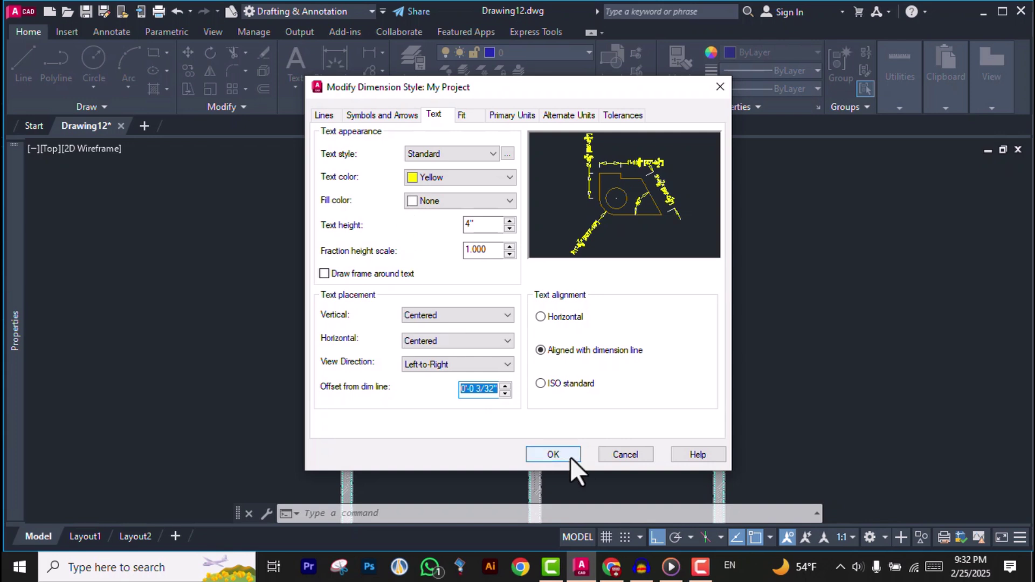
Review the fit options of My Project and the unit formats available for linear dimensions, choosing Architectural
click(464, 117)
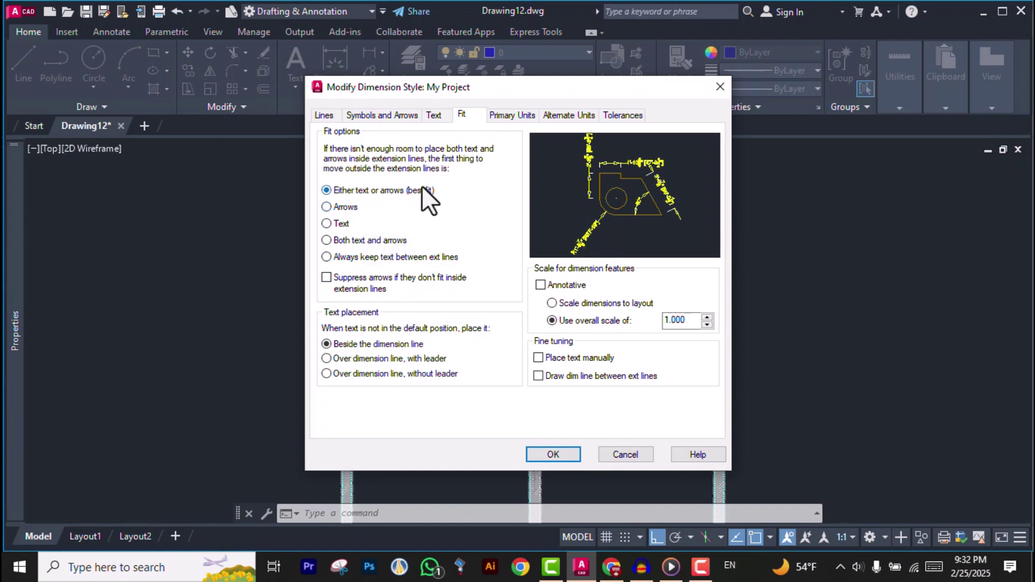
click(516, 115)
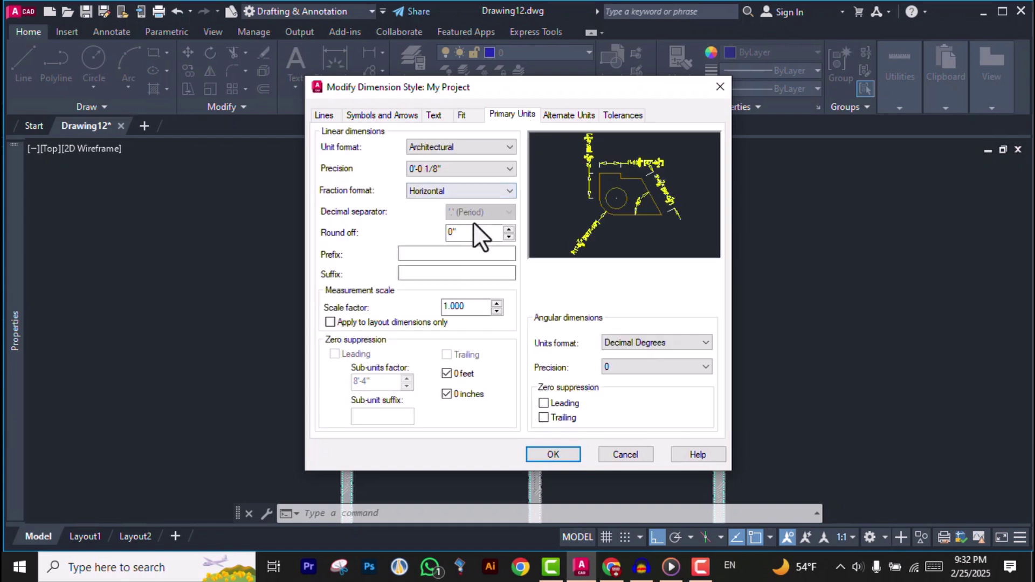
click(488, 147)
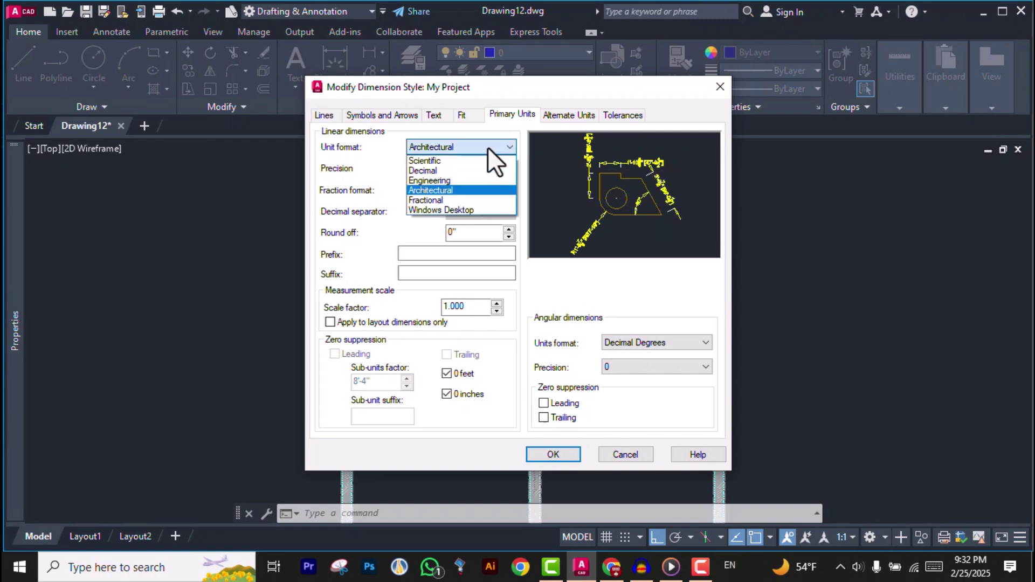
click(488, 147)
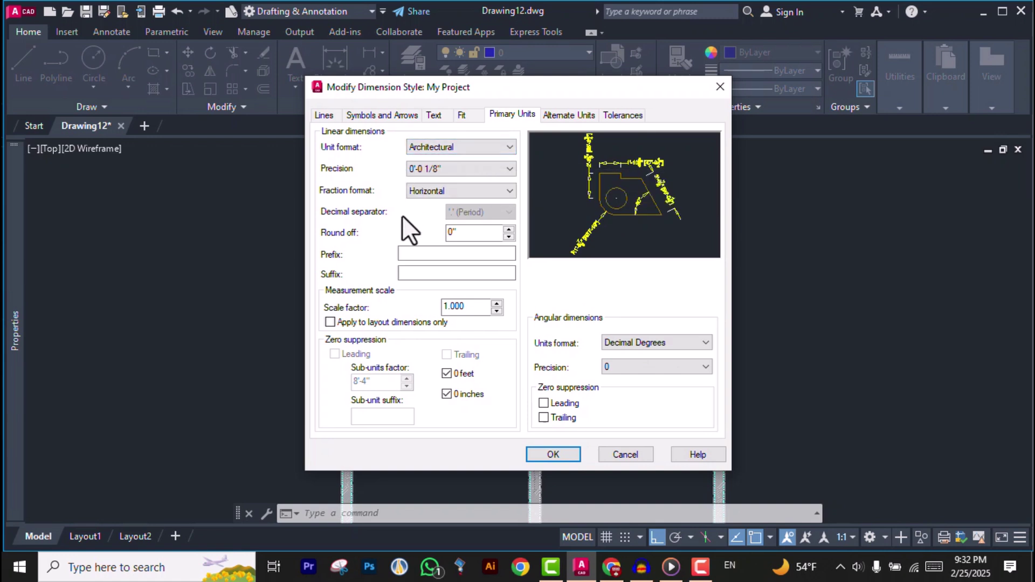
click(506, 147)
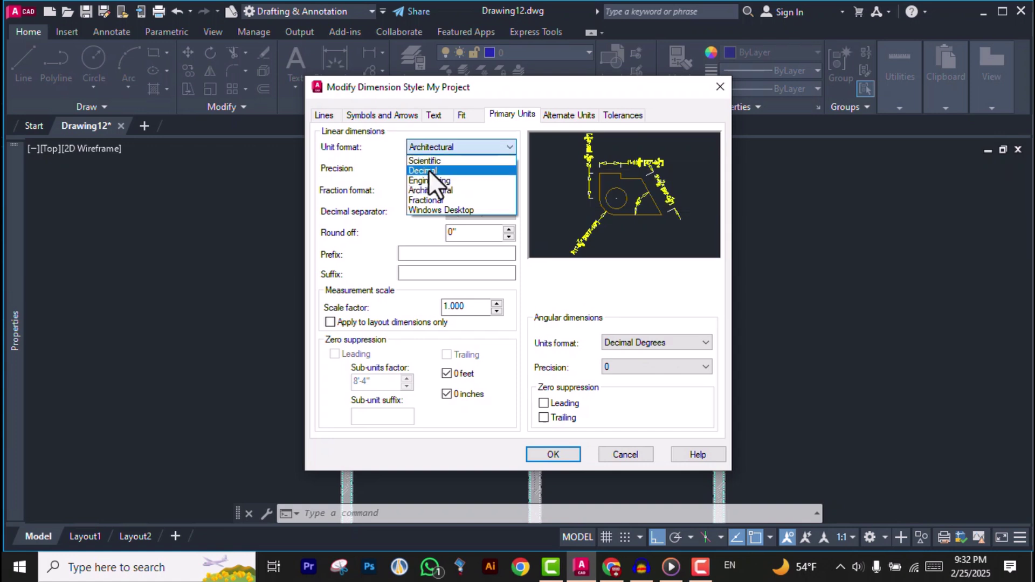
click(444, 191)
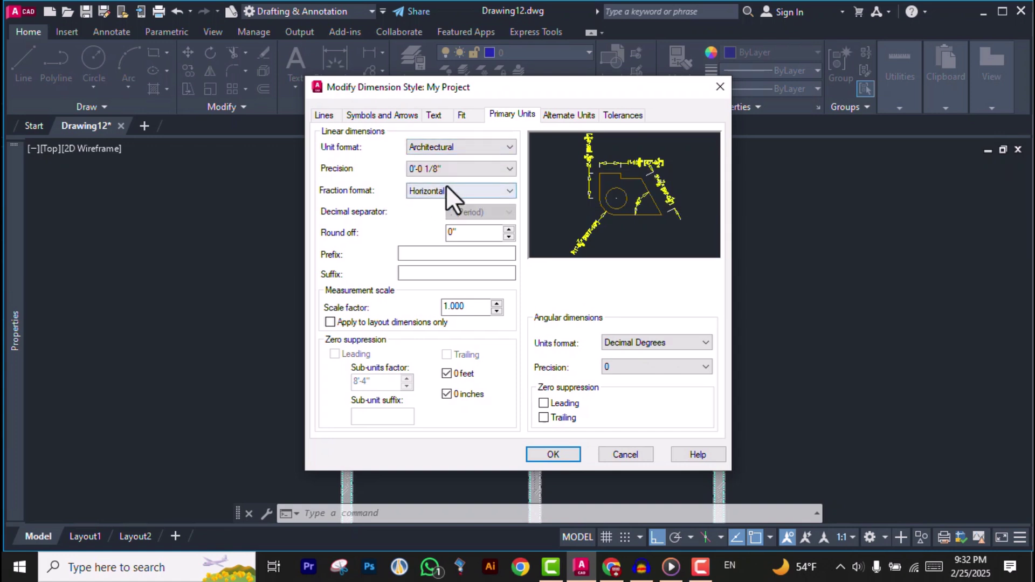
Look through the precision and fraction format choices for linear dimensions, picking 0'-0 1/8" and Horizontal
click(462, 171)
click(455, 190)
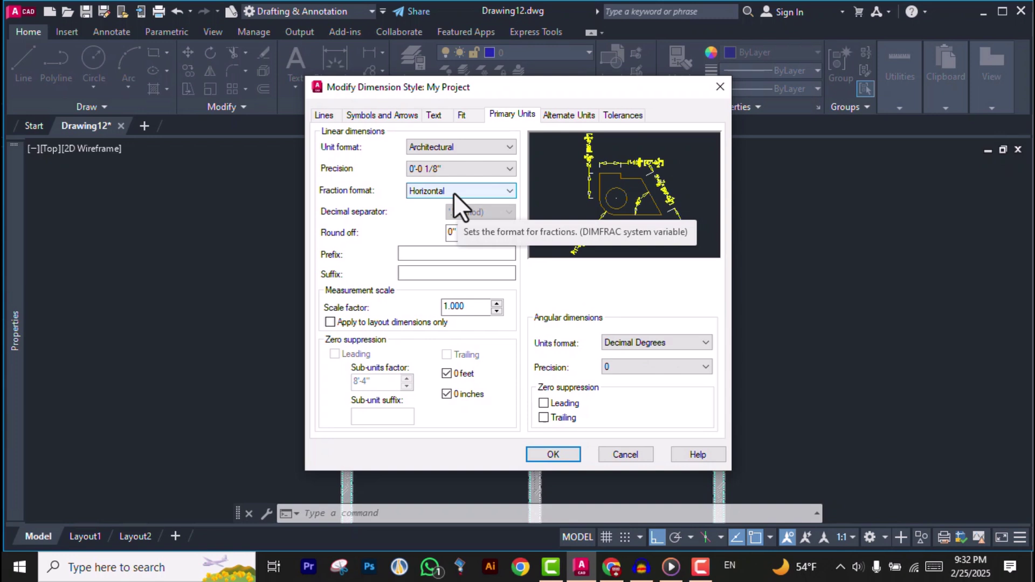
click(454, 193)
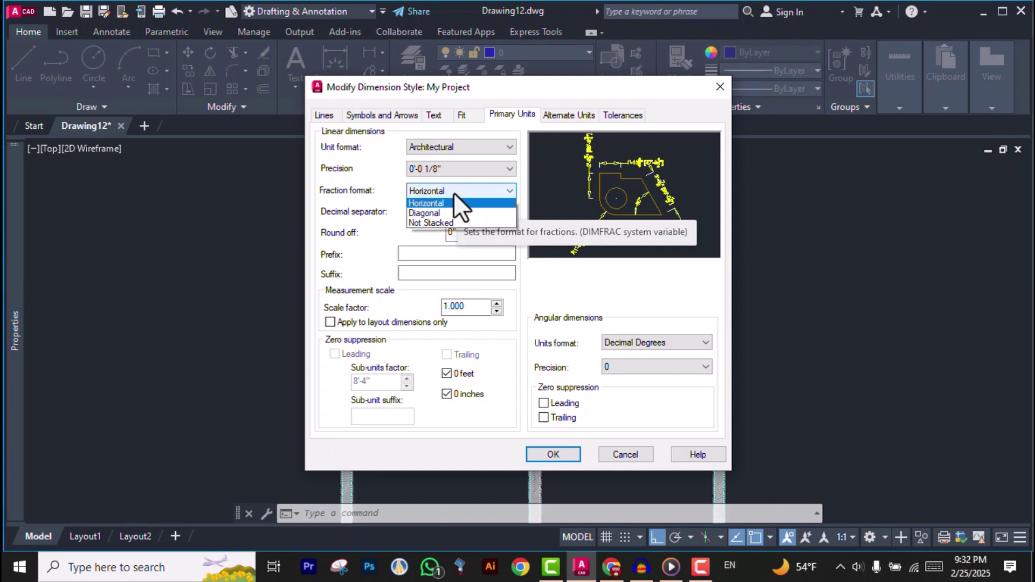
click(460, 168)
click(458, 169)
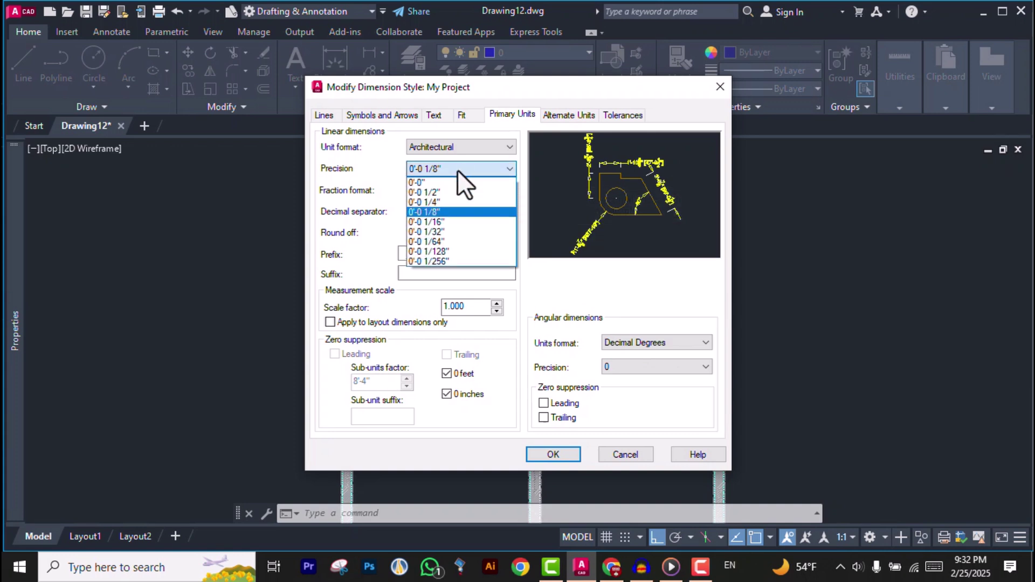
click(435, 211)
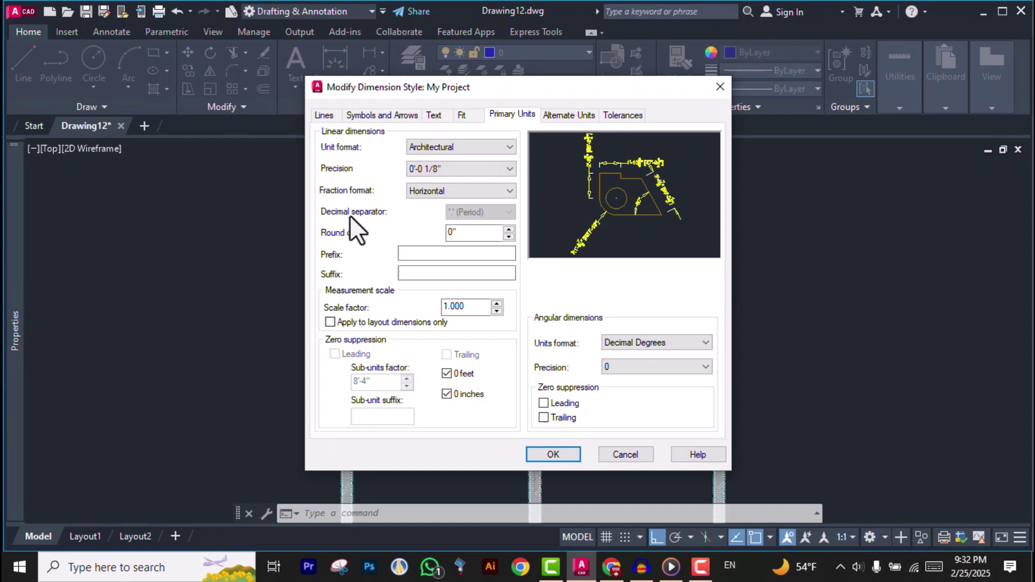
click(436, 192)
click(435, 192)
click(436, 192)
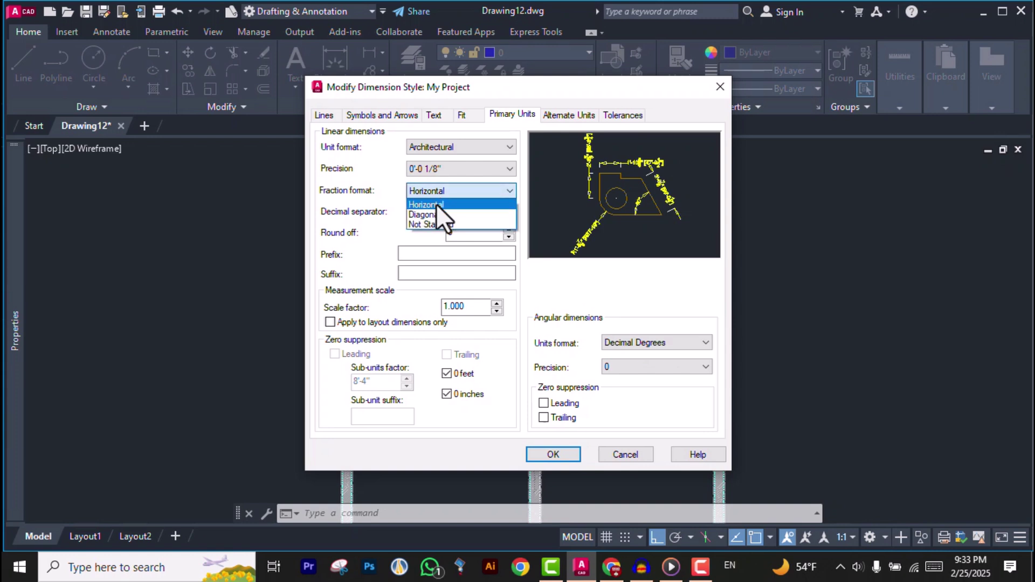
click(436, 207)
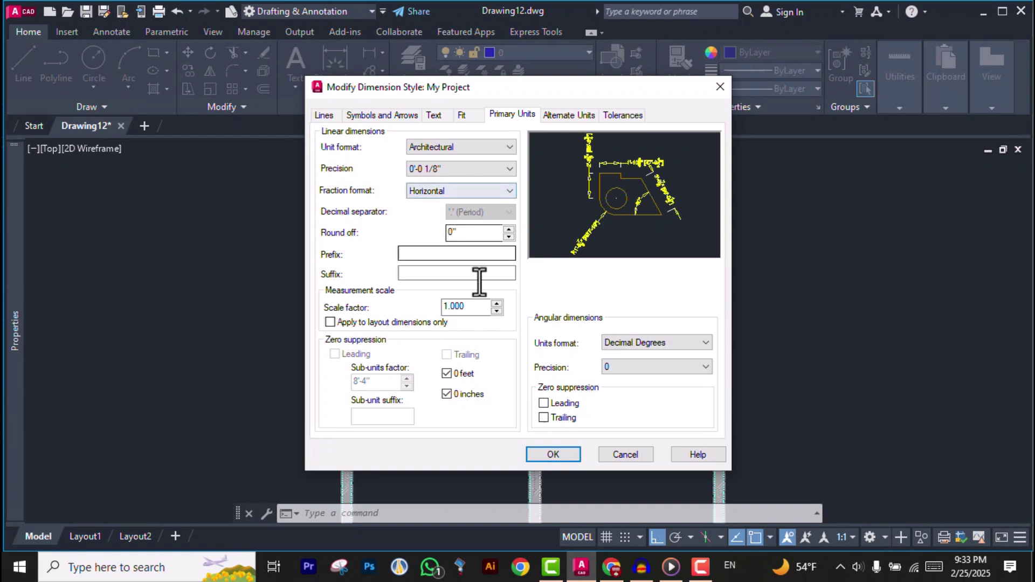
Apply the My Project style changes, close the style manager and view the dimensioned plan
click(554, 455)
click(616, 400)
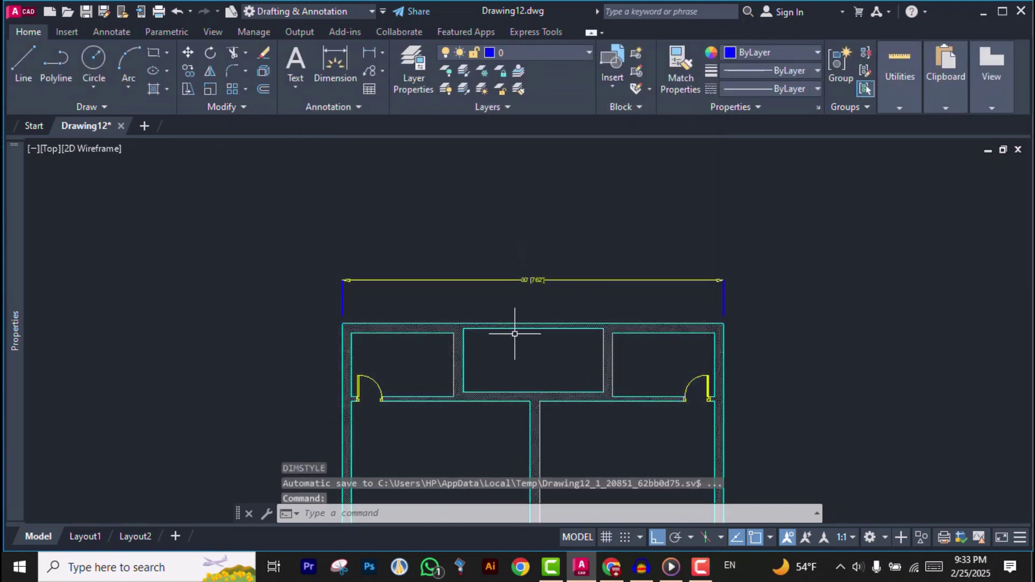
scroll(338, 257, down, 2)
scroll(562, 335, up, 2)
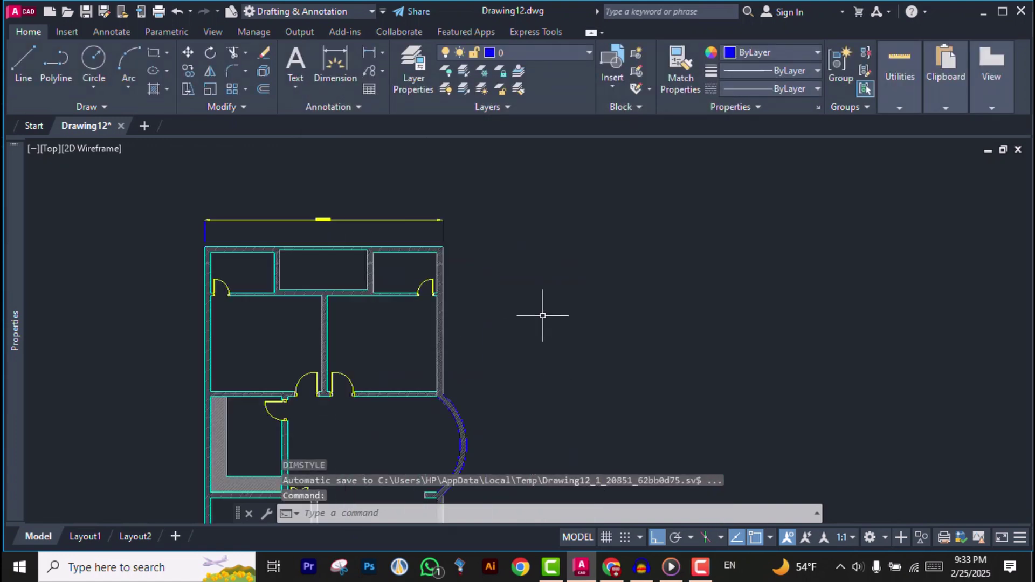
Turn off Ortho mode during a trial line beside the floor plan and cancel the line
click(24, 77)
click(527, 240)
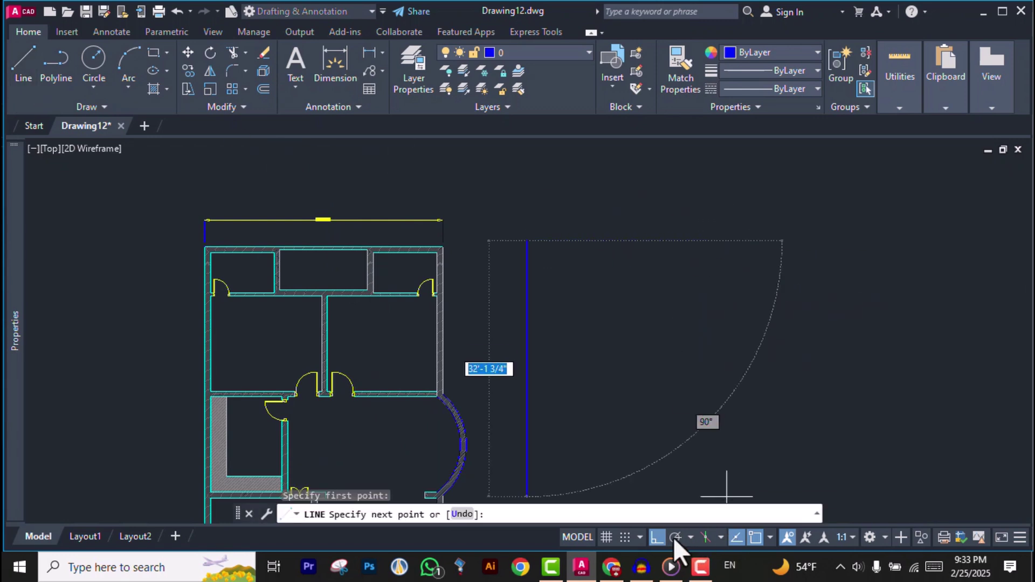
click(653, 537)
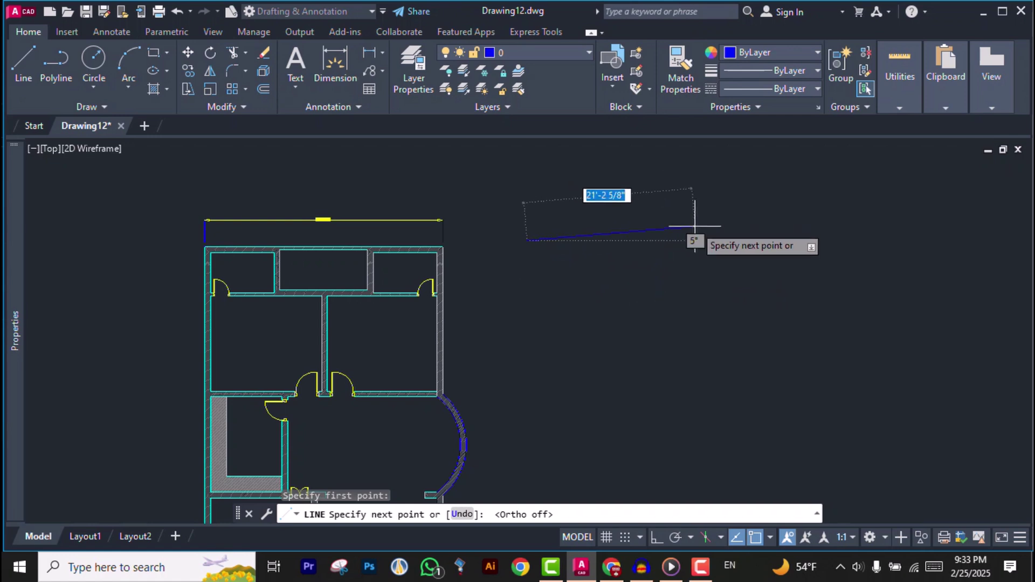
key(Escape)
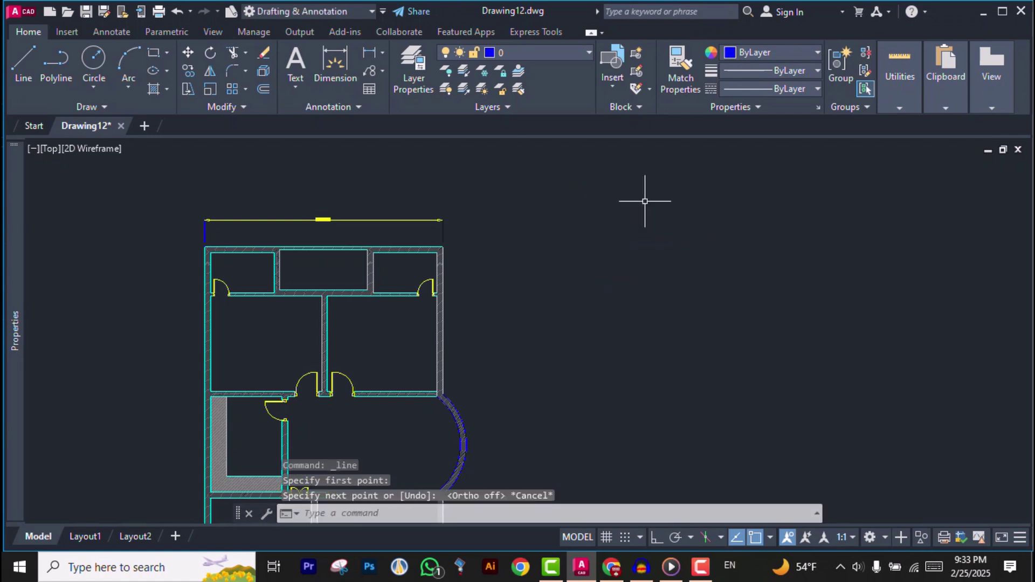
Dimension the plan's right outer wall from the upper corner to the start of the curved bay, placing it outside the plan
click(336, 61)
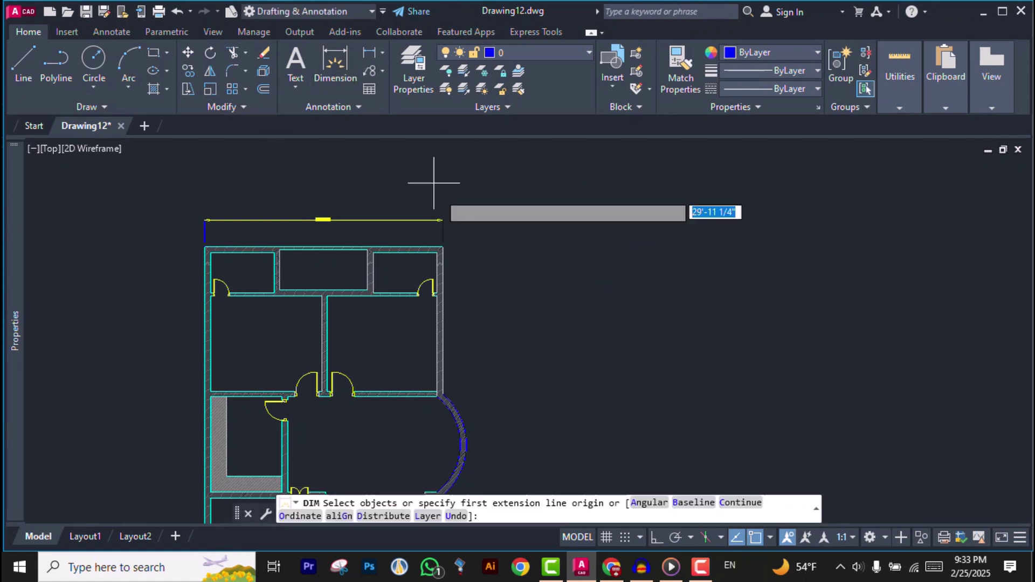
click(443, 247)
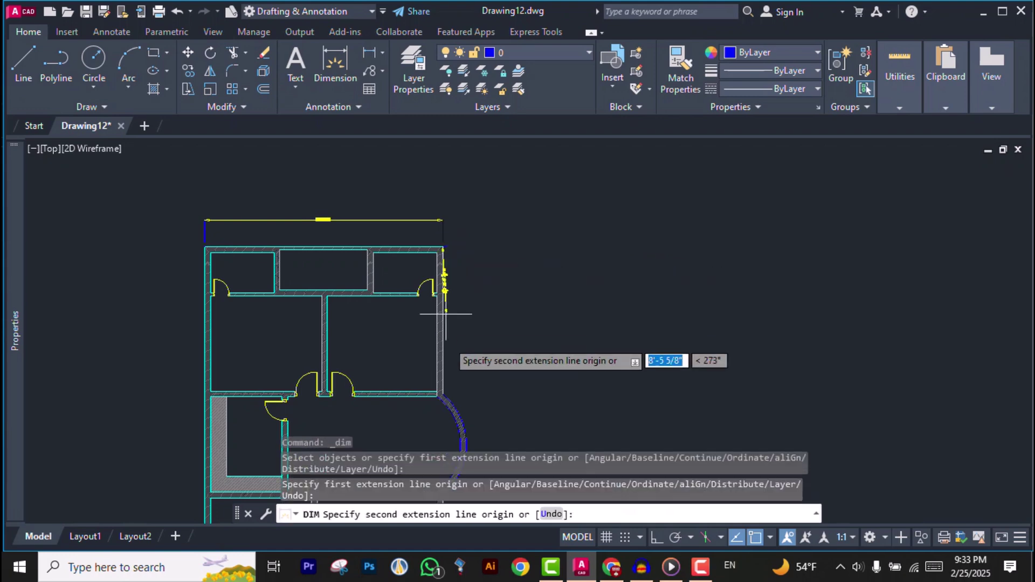
click(442, 394)
click(532, 364)
scroll(544, 345, up, 5)
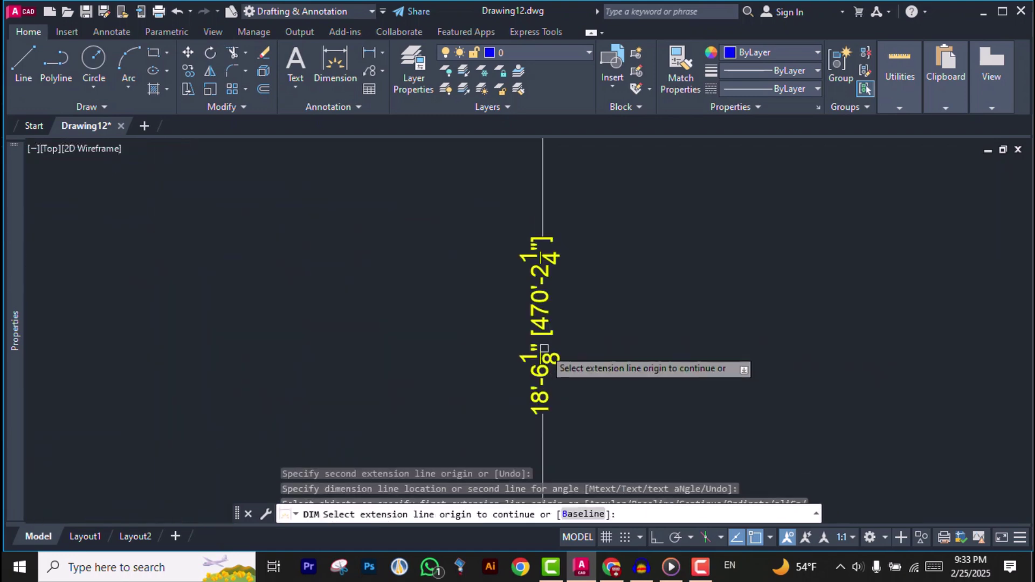
scroll(552, 337, down, 6)
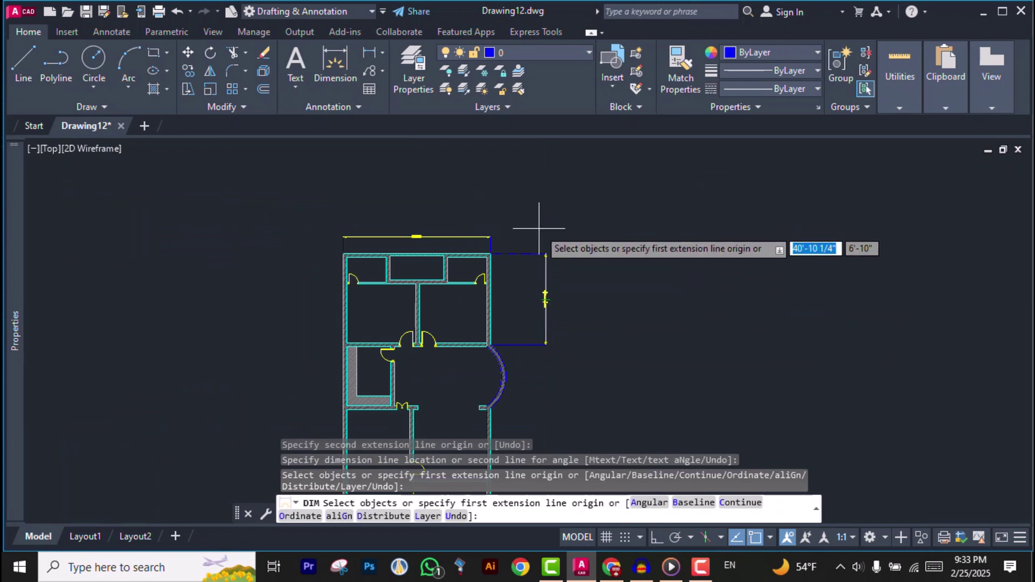
text(d)
key(Return)
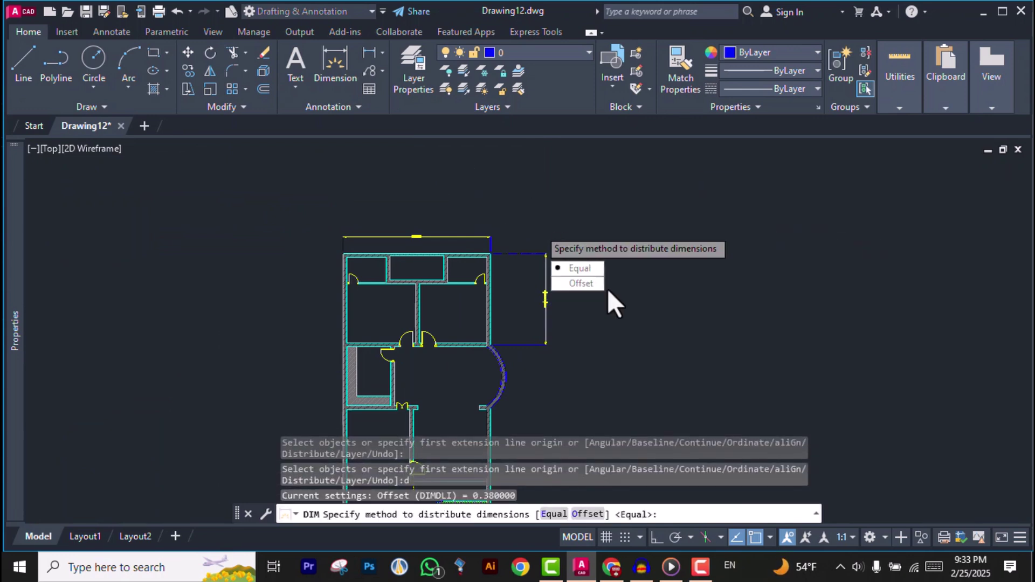
key(Escape)
key(Escape)
key(Escape)
Set My Project's primary units to suppress 0 feet but not 0 inches, apply the style and inspect the overall width dimension
text(d)
key(Return)
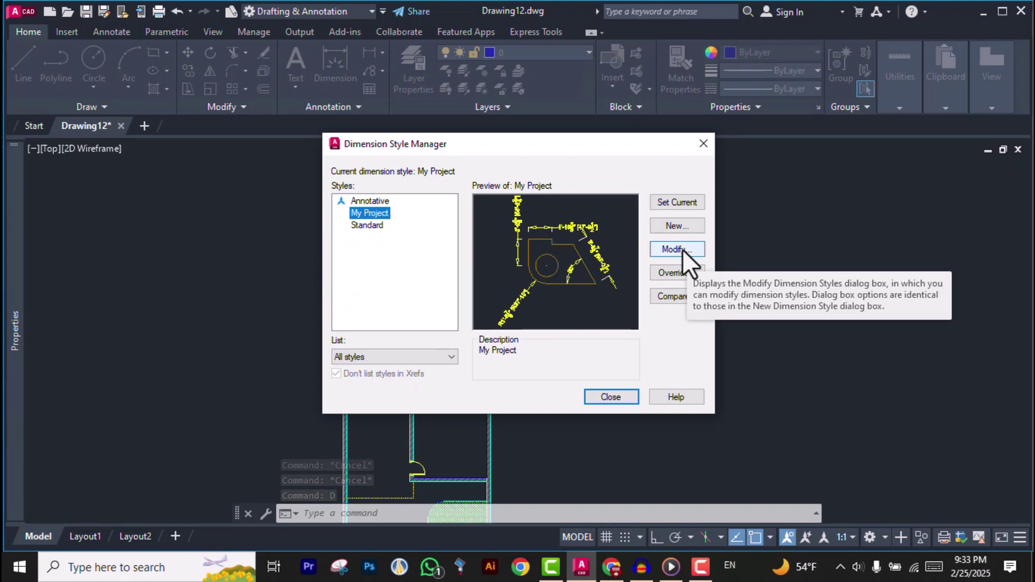
click(675, 249)
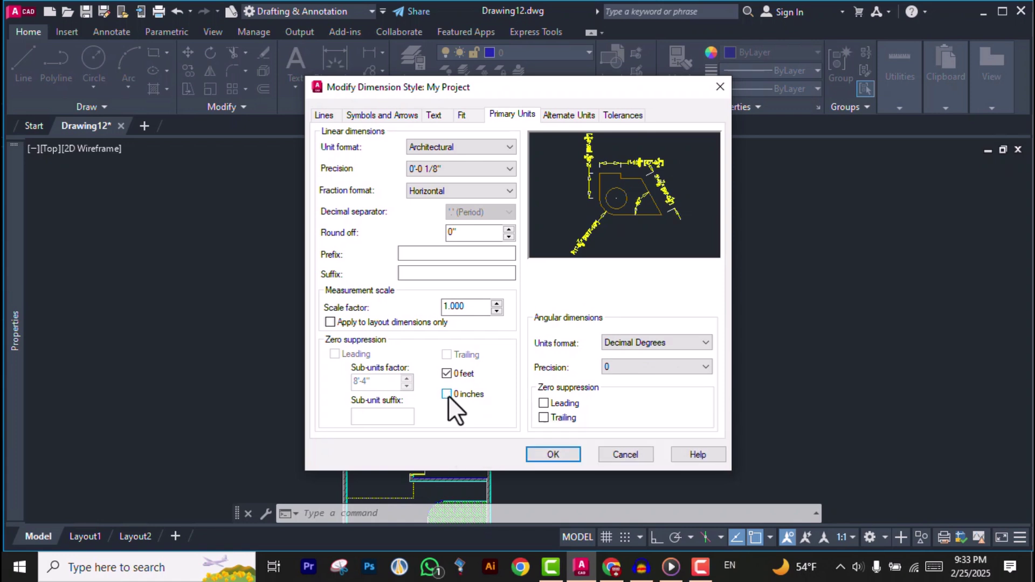
click(552, 454)
click(610, 397)
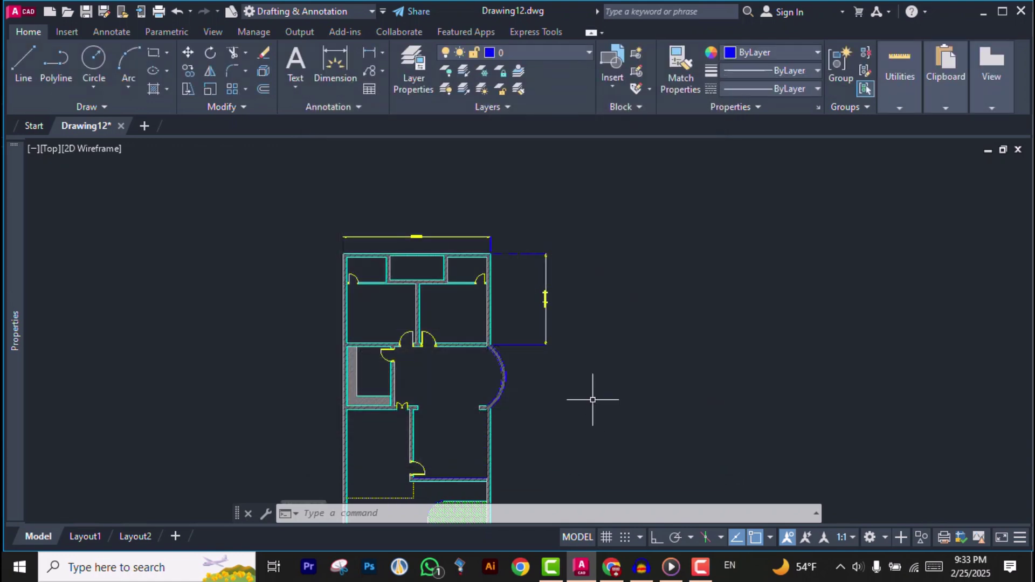
scroll(383, 231, up, 5)
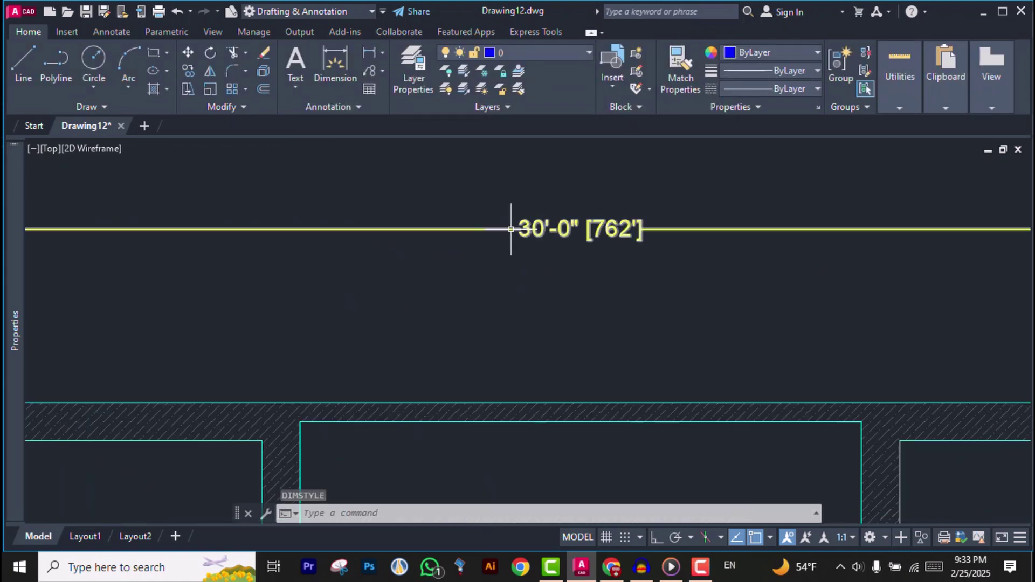
scroll(510, 230, down, 5)
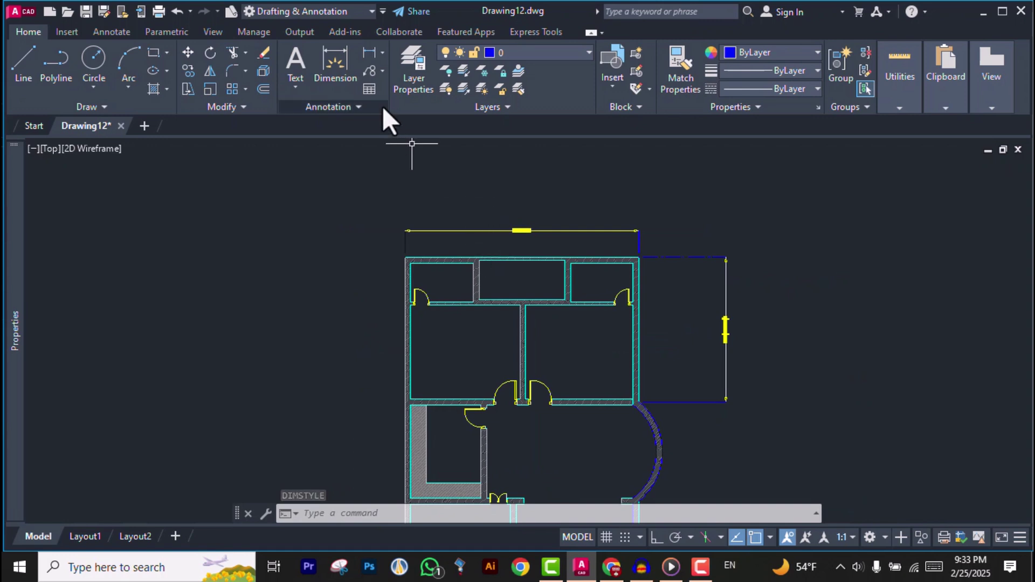
Add a second overall width dimension between the plan's upper outer corners, placed above the existing one
click(350, 57)
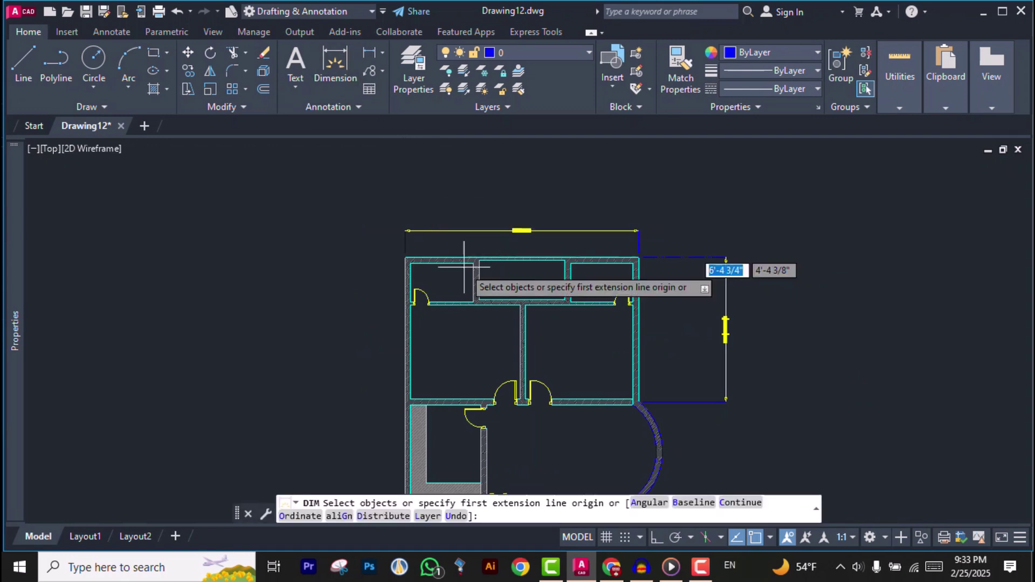
click(406, 259)
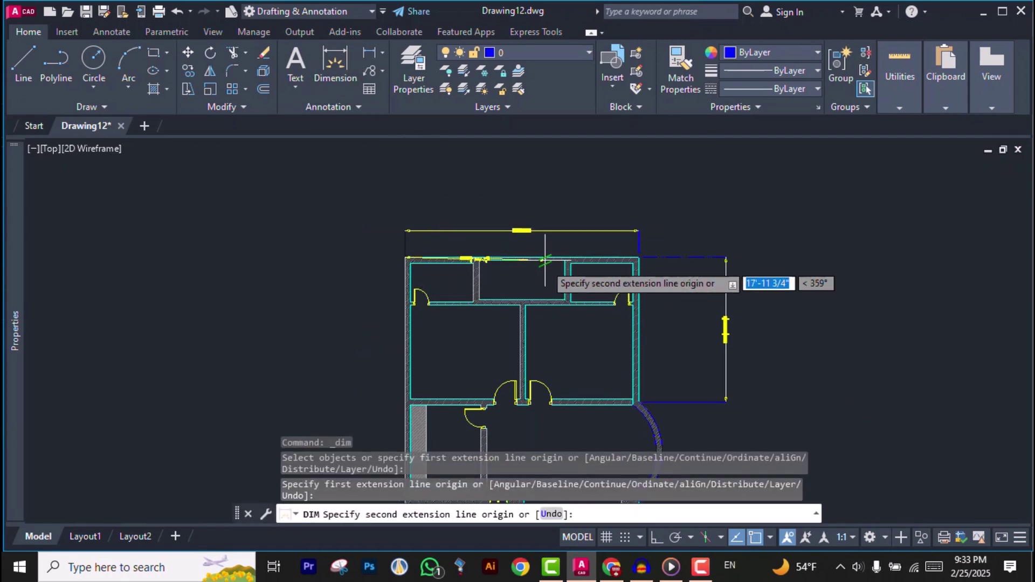
click(637, 259)
click(623, 185)
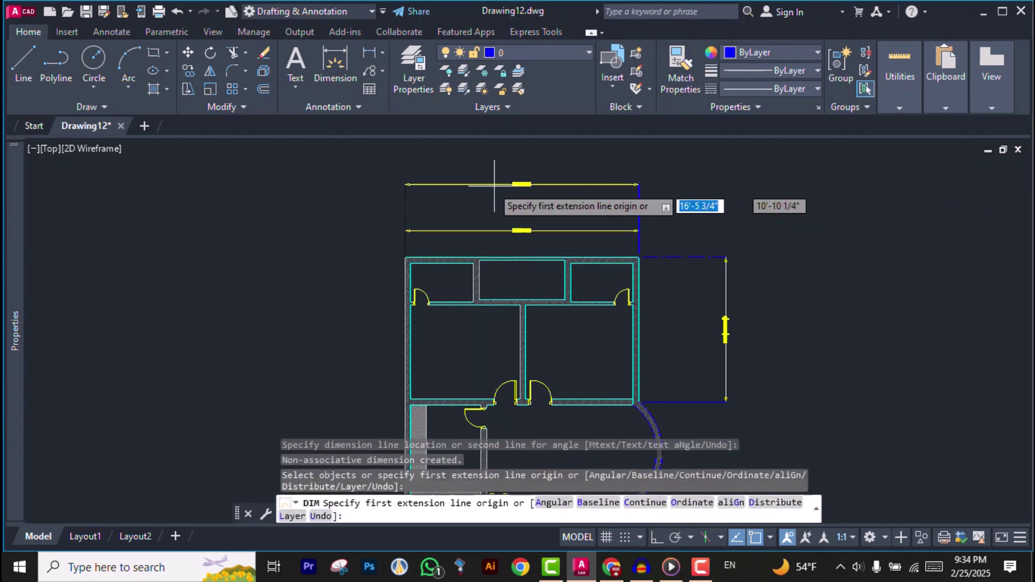
scroll(488, 170, up, 4)
scroll(561, 232, down, 2)
scroll(561, 238, up, 8)
scroll(504, 231, down, 9)
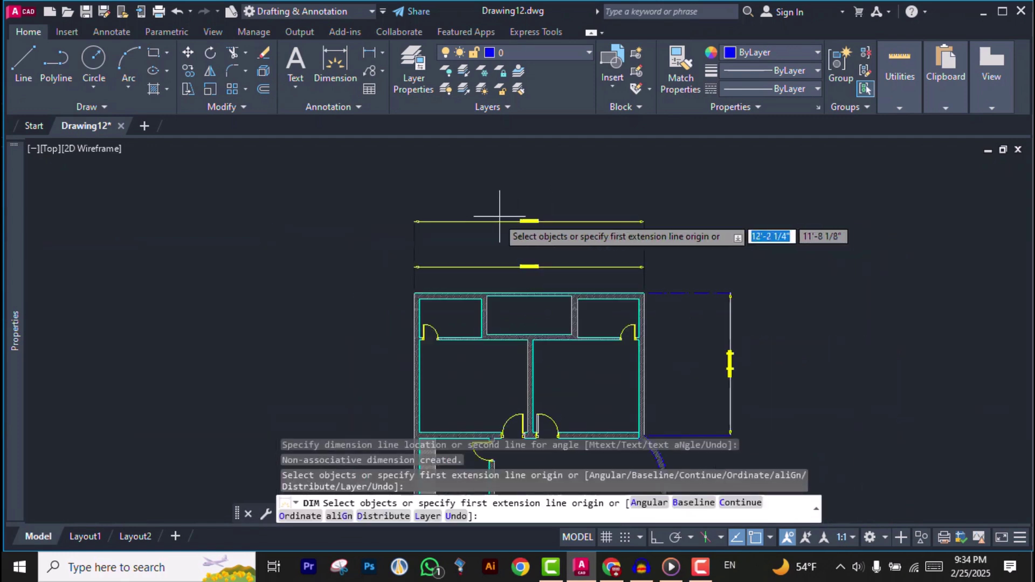
Check the My Project entry in the Dimension Style Manager without changing the style
click(385, 195)
click(704, 281)
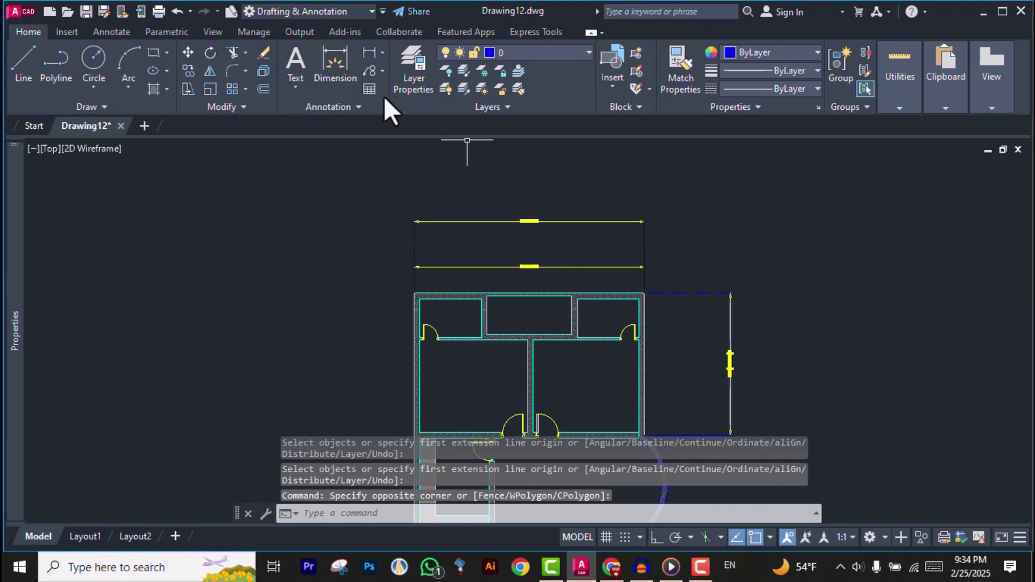
text(d)
key(Return)
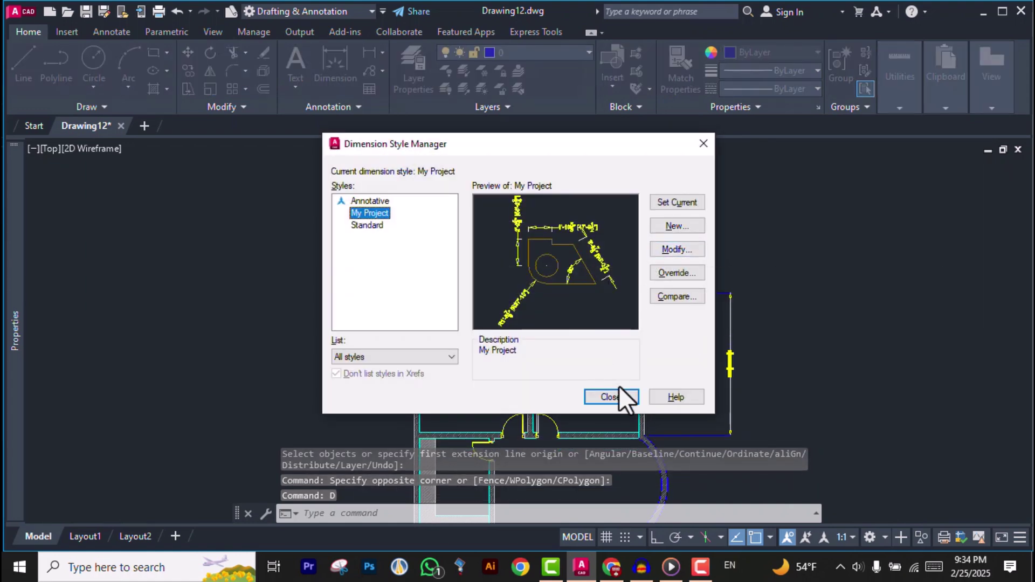
click(616, 396)
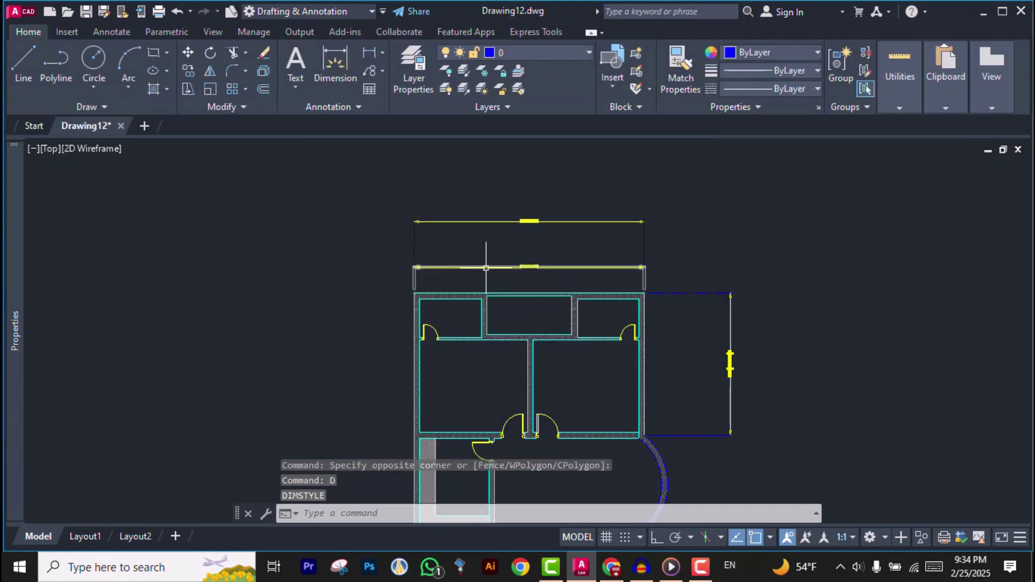
Examine the two overall width dimensions above the plan and their placement relative to the walls
scroll(532, 267, up, 2)
scroll(532, 267, up, 3)
scroll(480, 247, down, 3)
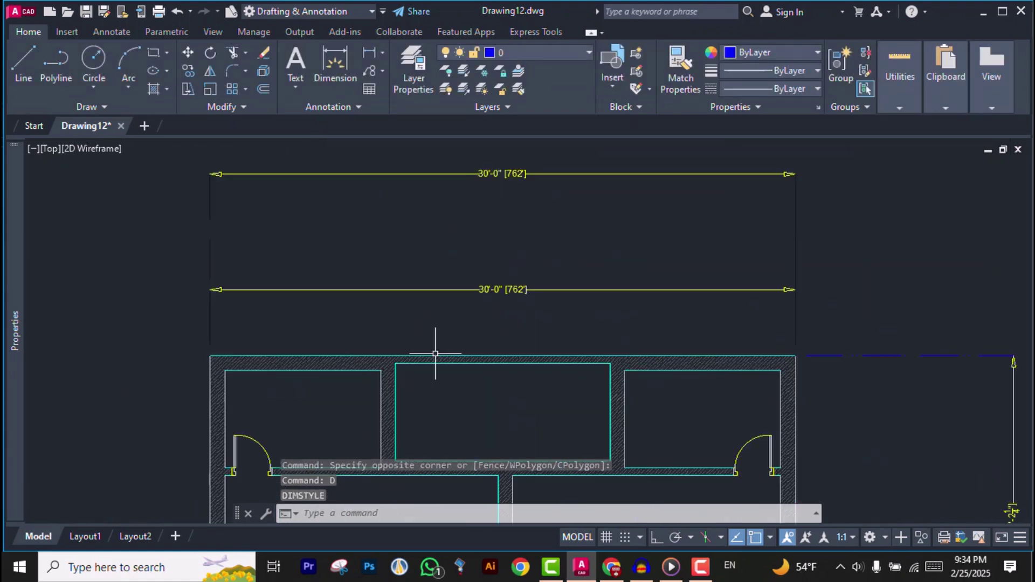
scroll(480, 247, up, 2)
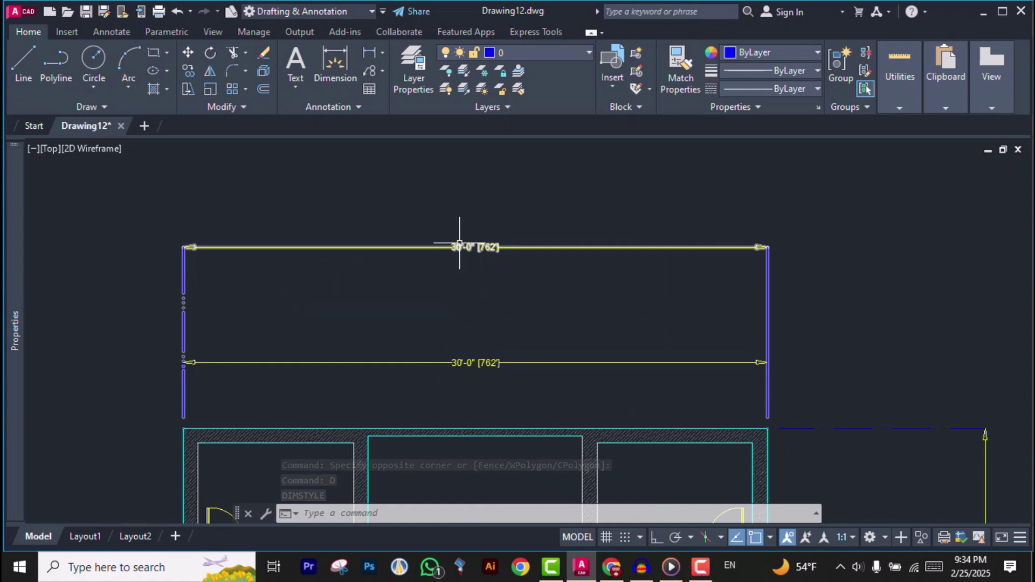
scroll(459, 243, down, 6)
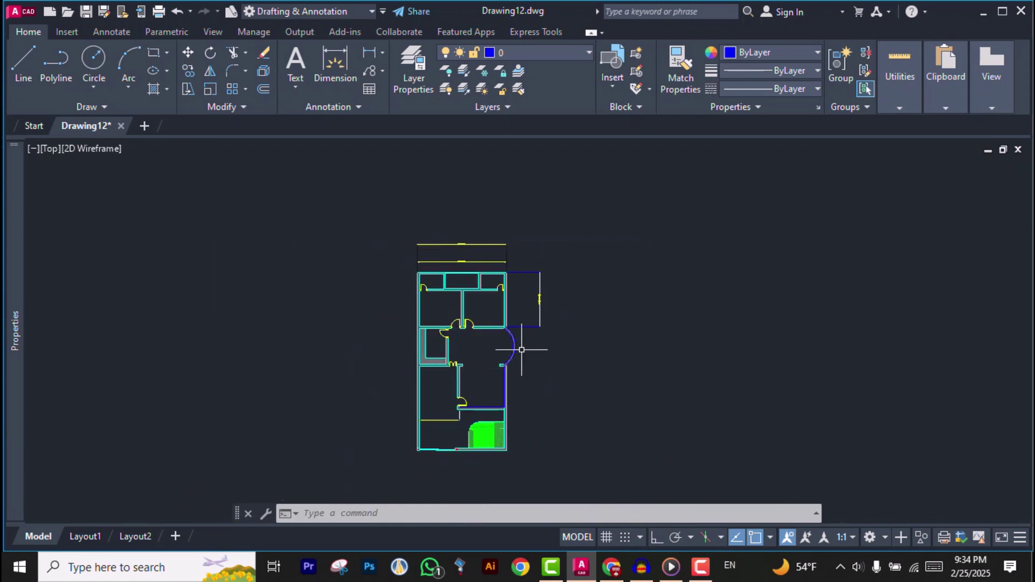
scroll(520, 346, up, 2)
click(332, 160)
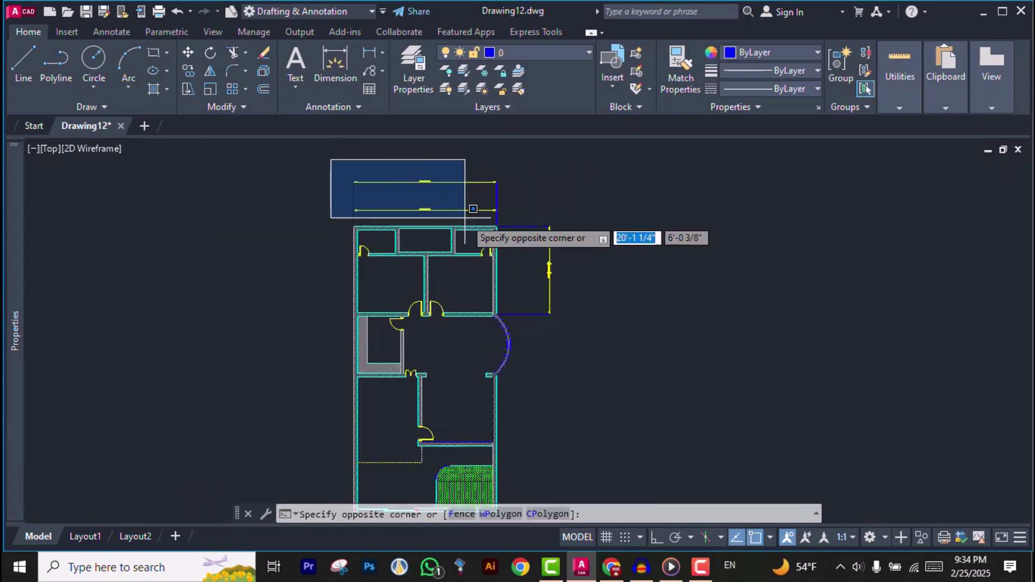
click(529, 221)
scroll(382, 264, up, 4)
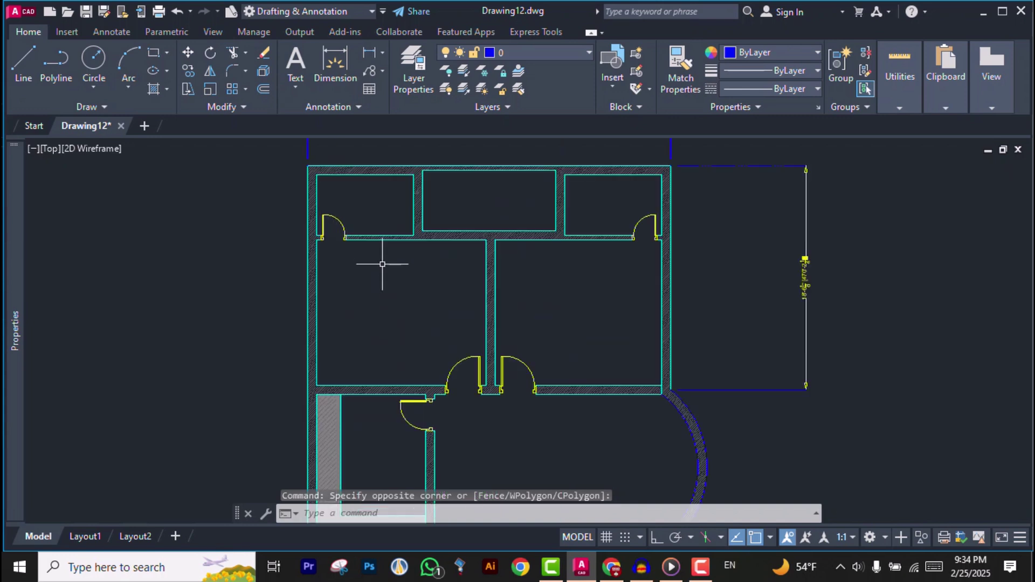
Review the available dimension types, from Linear, Aligned and Angular to Arc Length, Ordinate and Jogged
click(379, 49)
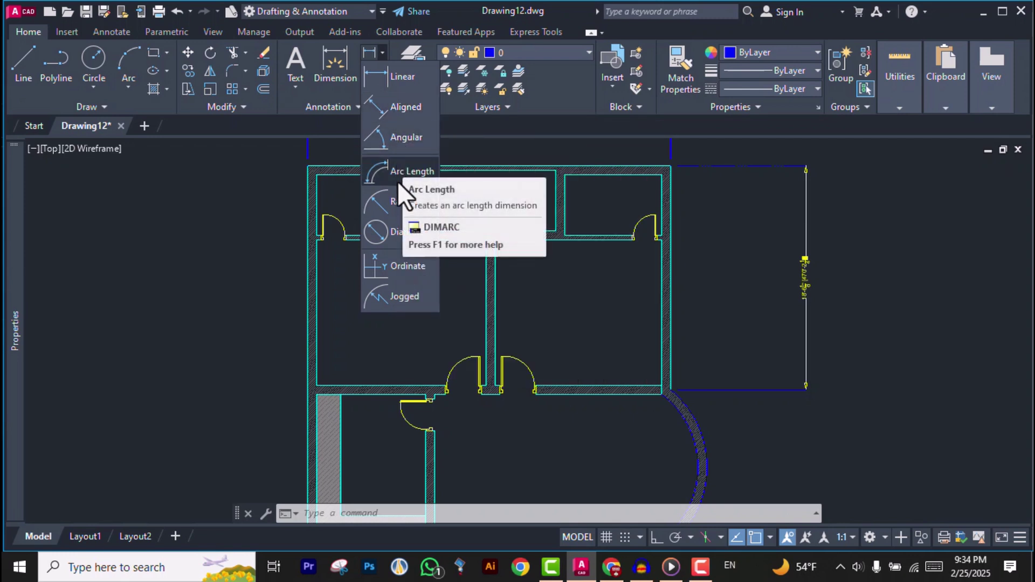
click(560, 288)
scroll(487, 333, down, 4)
click(387, 214)
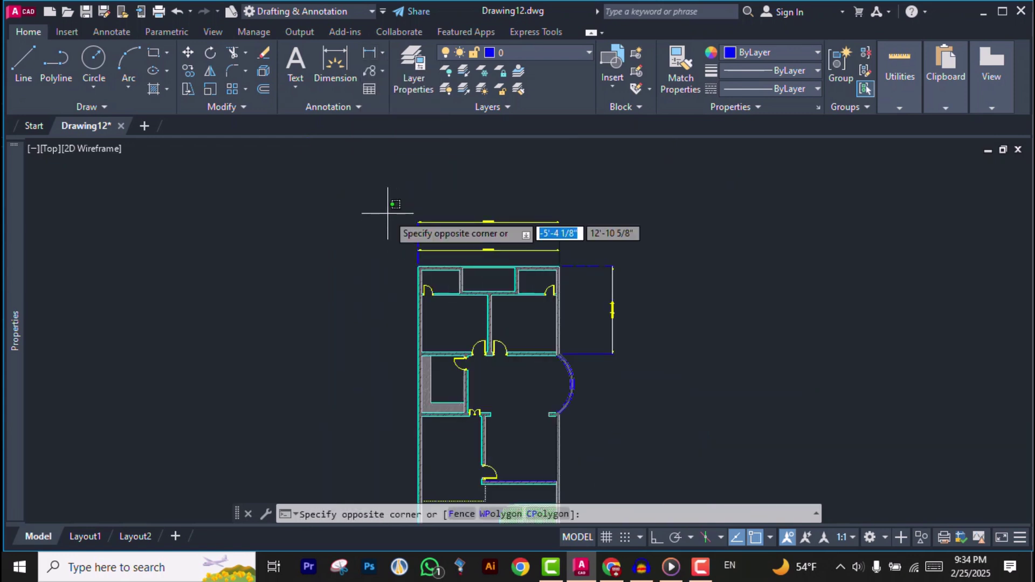
click(574, 257)
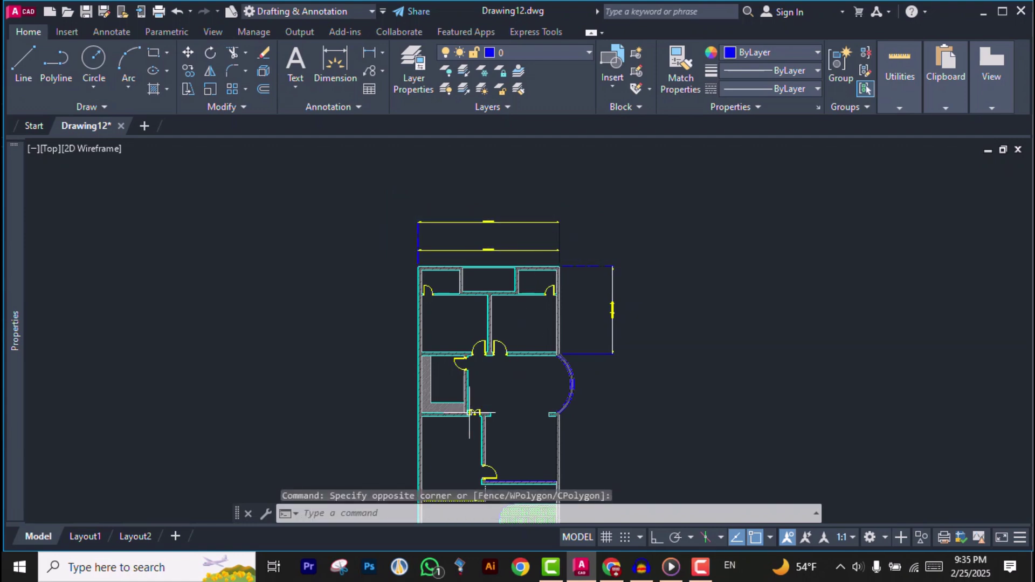
Try to dimension the upper-left bedroom's inner width, from the outer wall to the central partition, with the general Dimension tool
scroll(441, 400, up, 4)
scroll(461, 285, down, 2)
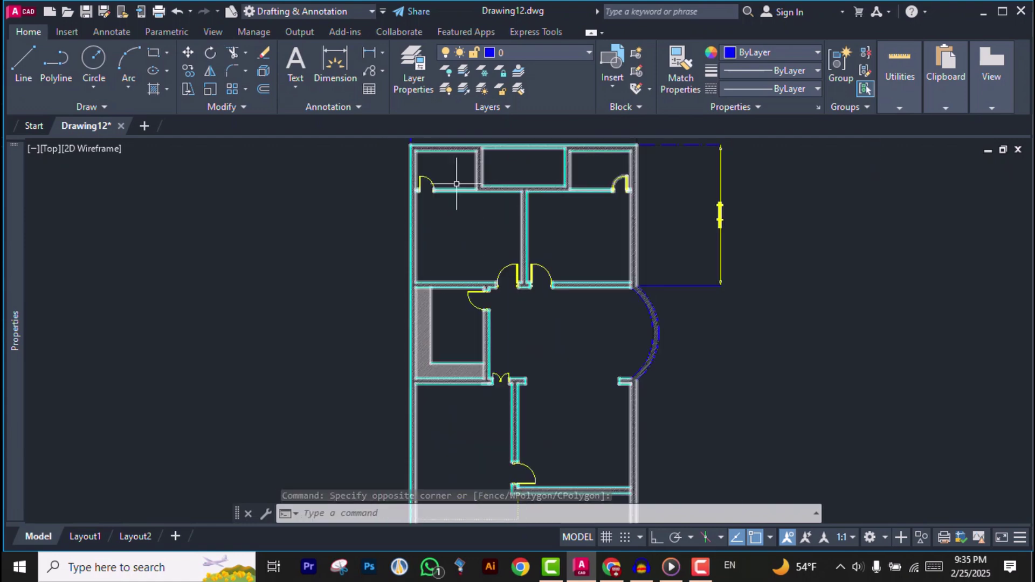
scroll(456, 190, up, 5)
click(328, 55)
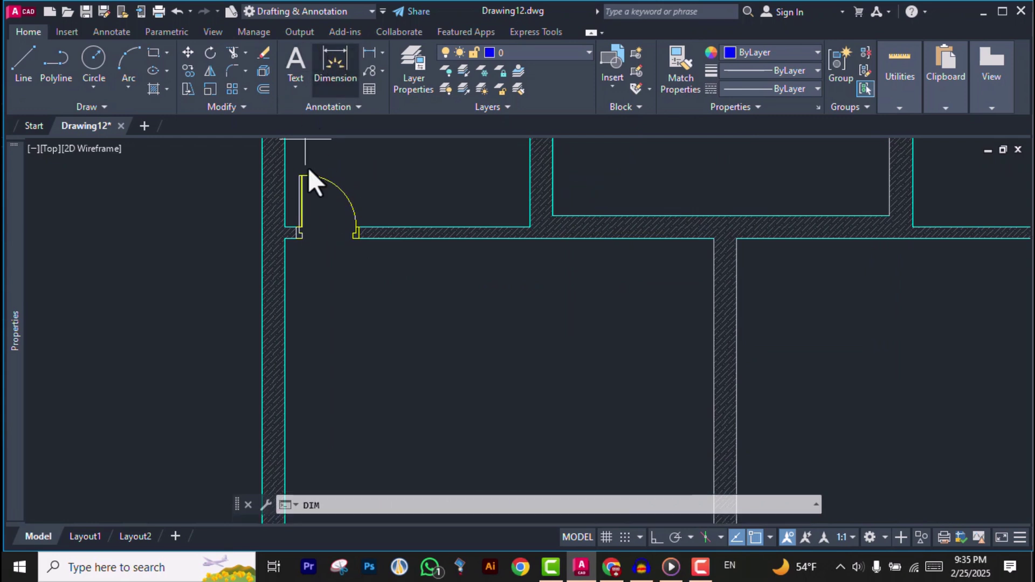
click(285, 238)
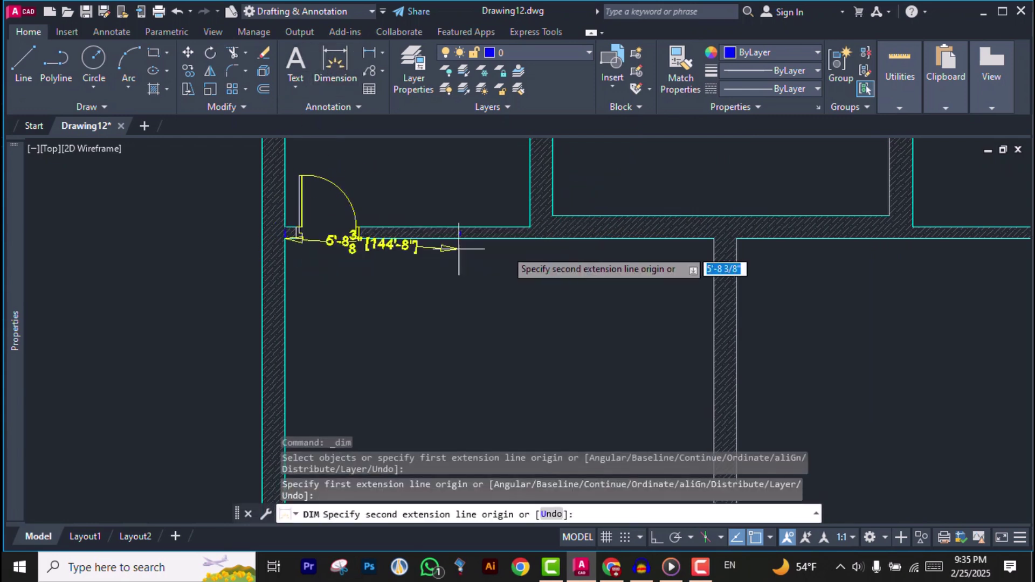
click(714, 238)
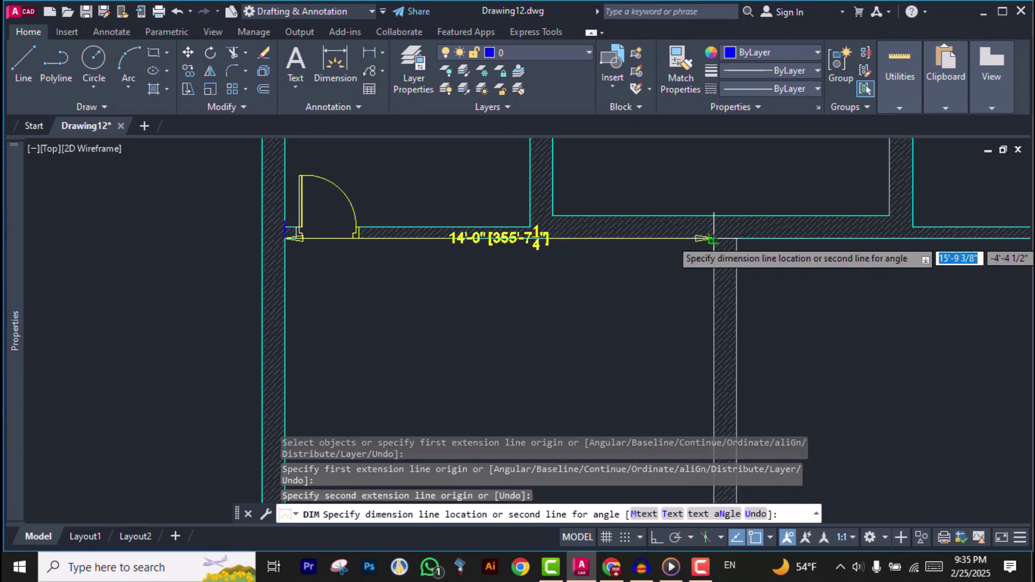
click(565, 251)
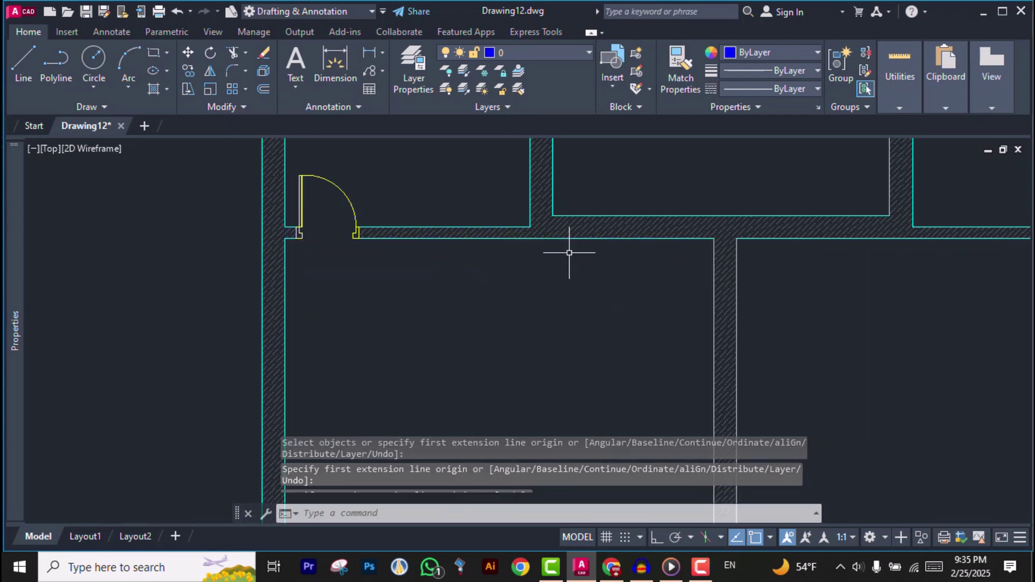
scroll(531, 267, down, 5)
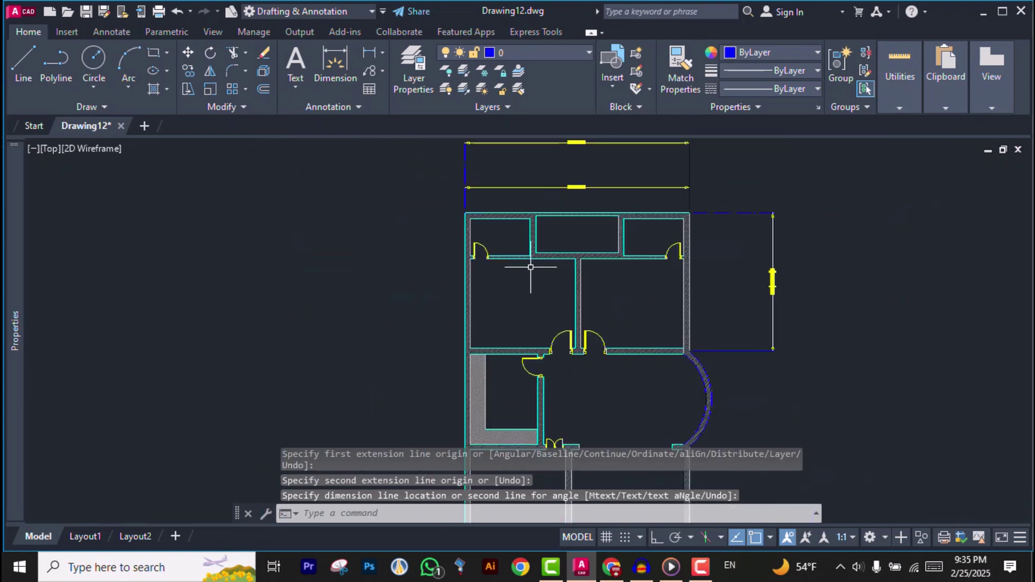
Try a Linear dimension across the upper-left bedroom's inner width, from the outer wall to the central partition, and delete it
click(370, 49)
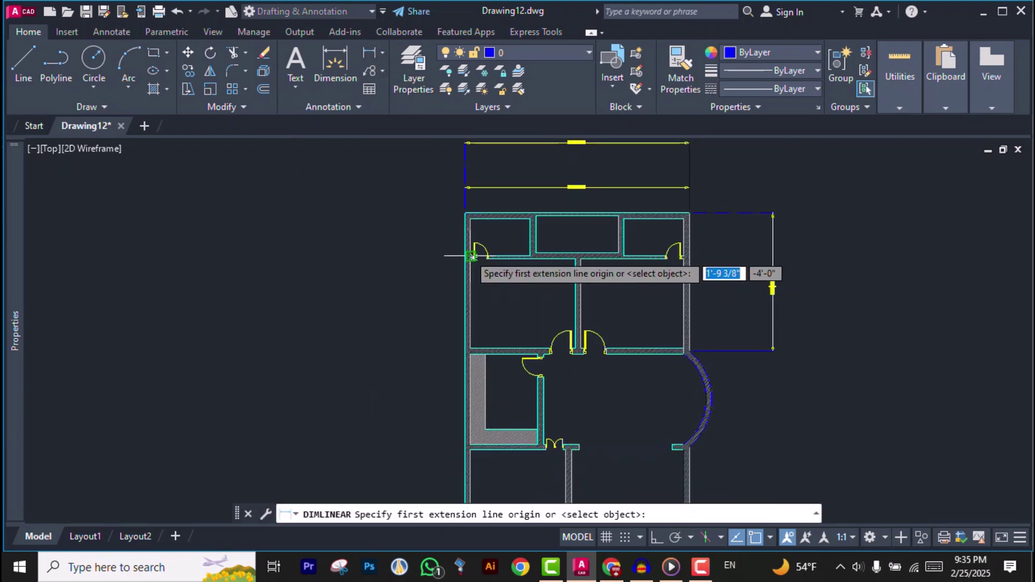
scroll(472, 256, up, 6)
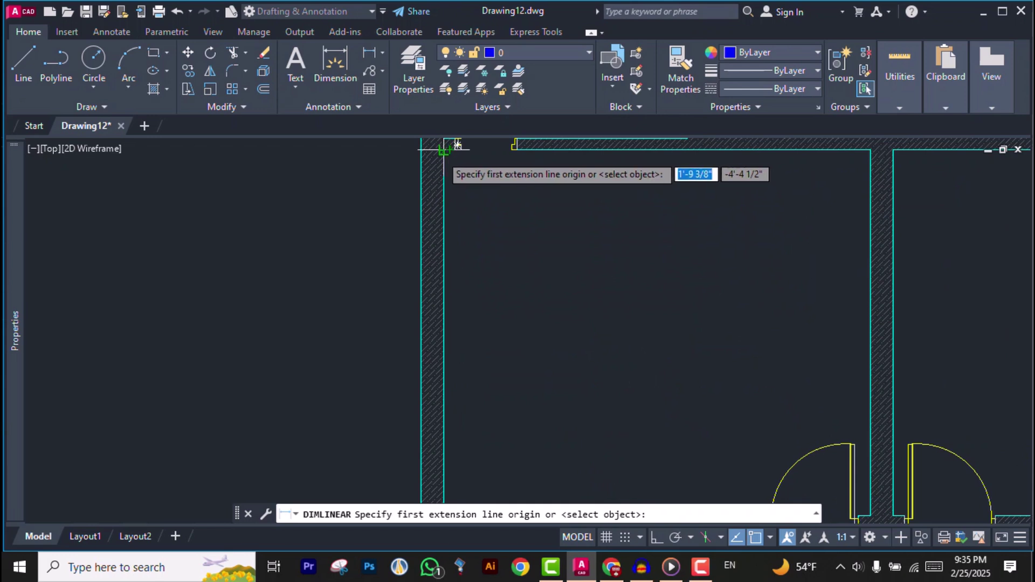
click(457, 145)
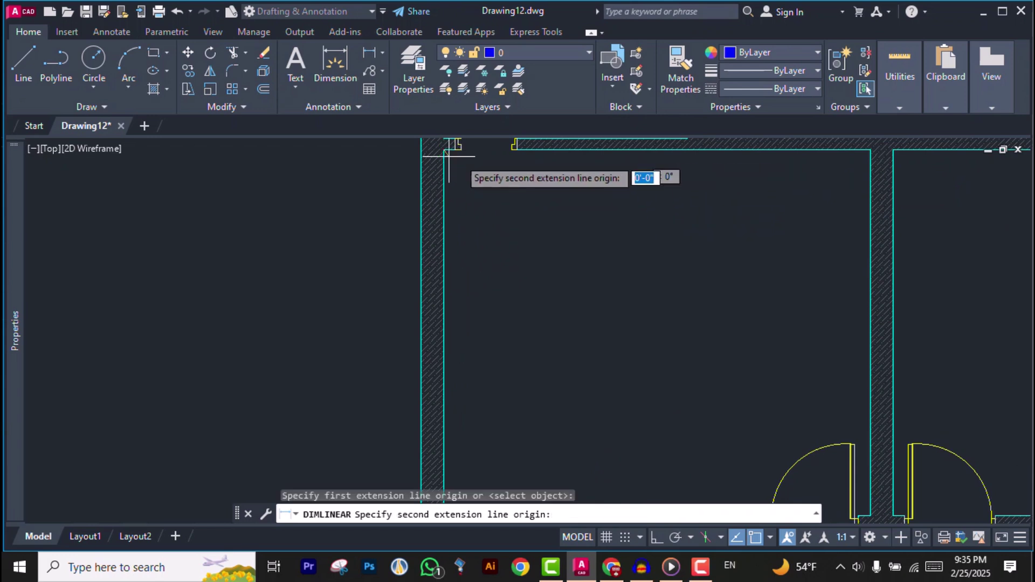
click(870, 149)
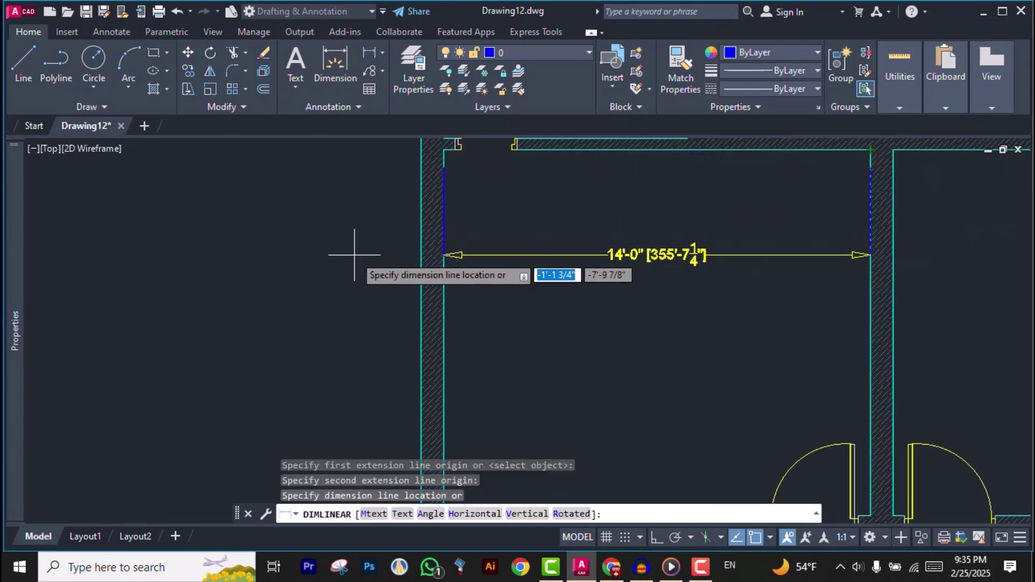
click(330, 254)
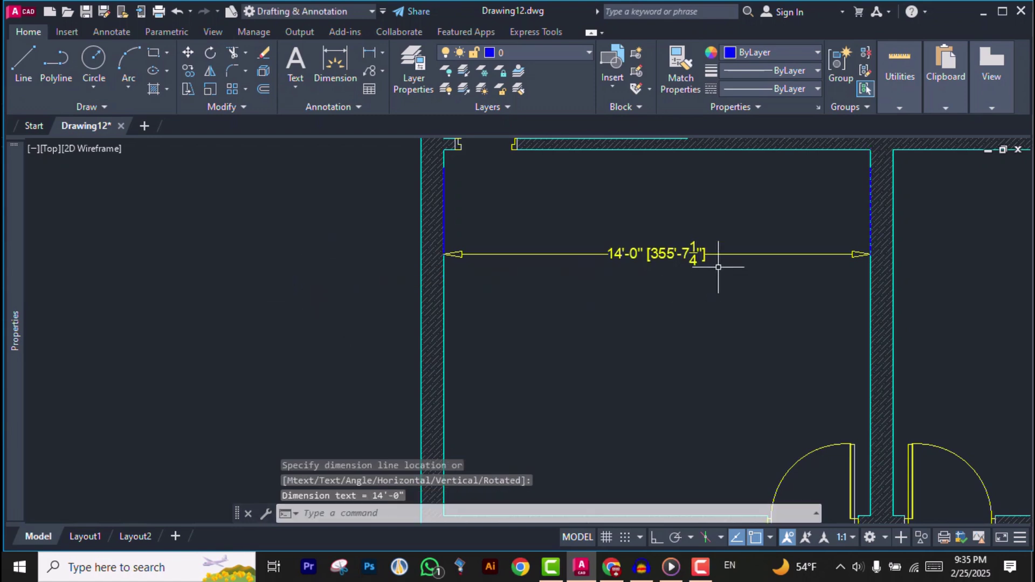
scroll(719, 270, up, 4)
scroll(395, 215, down, 4)
scroll(455, 257, down, 2)
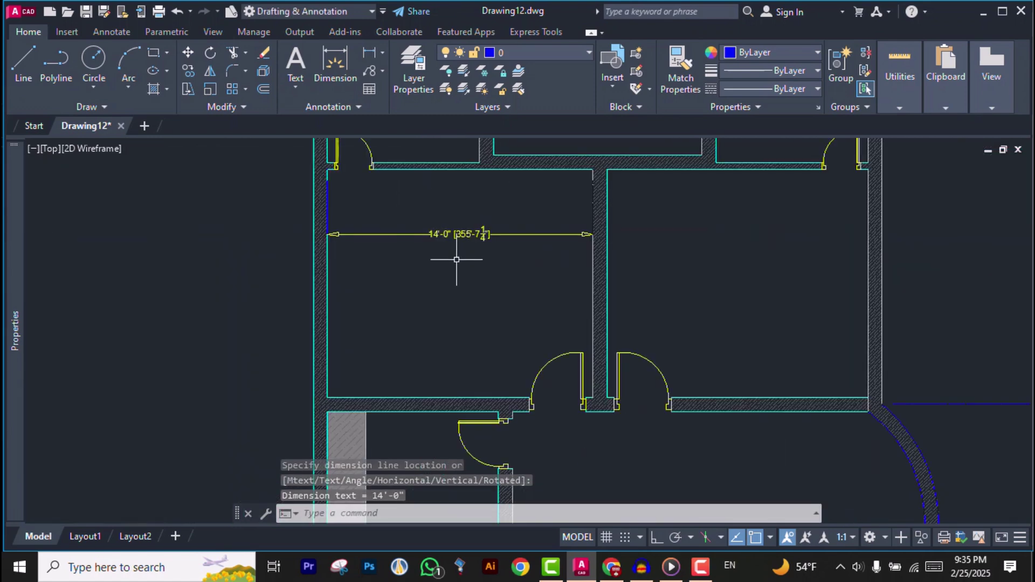
click(452, 231)
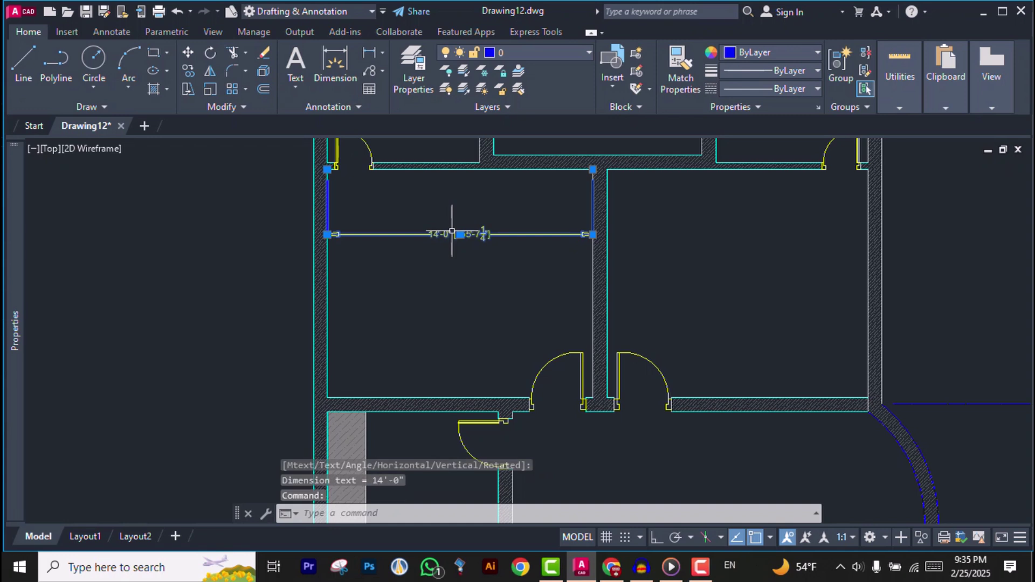
key(Delete)
click(381, 54)
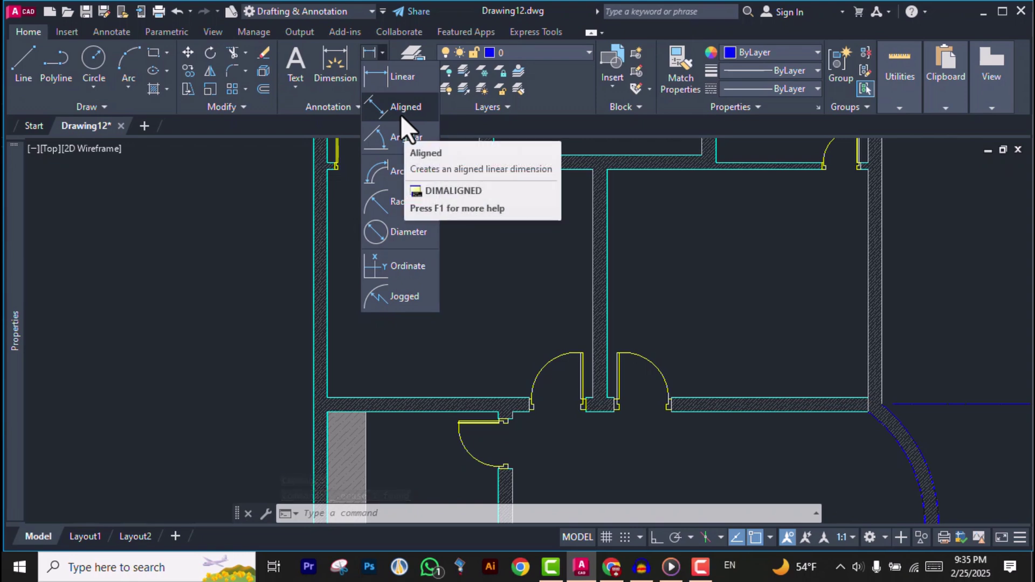
scroll(423, 204, down, 5)
scroll(572, 293, up, 10)
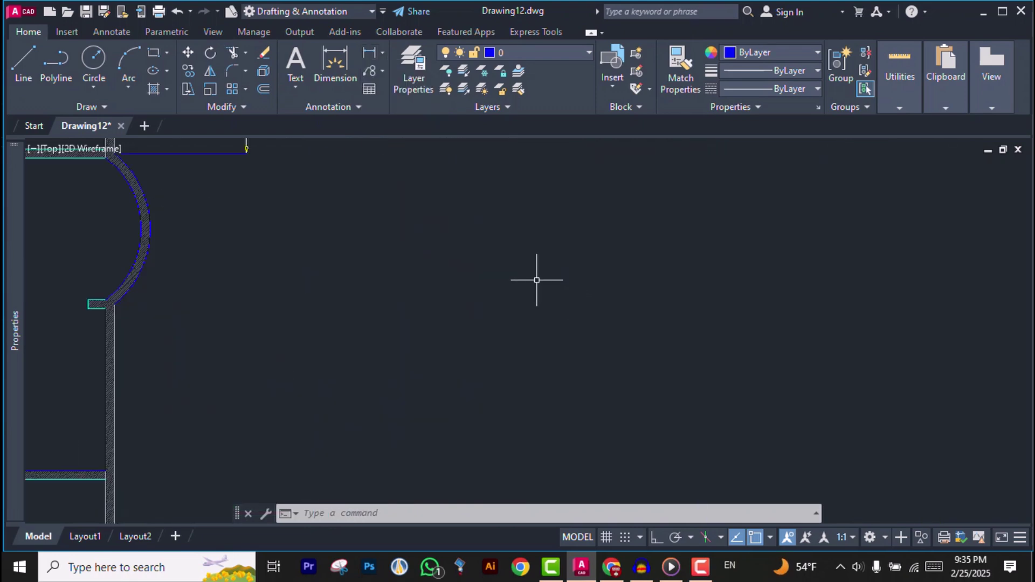
text(li)
key(Return)
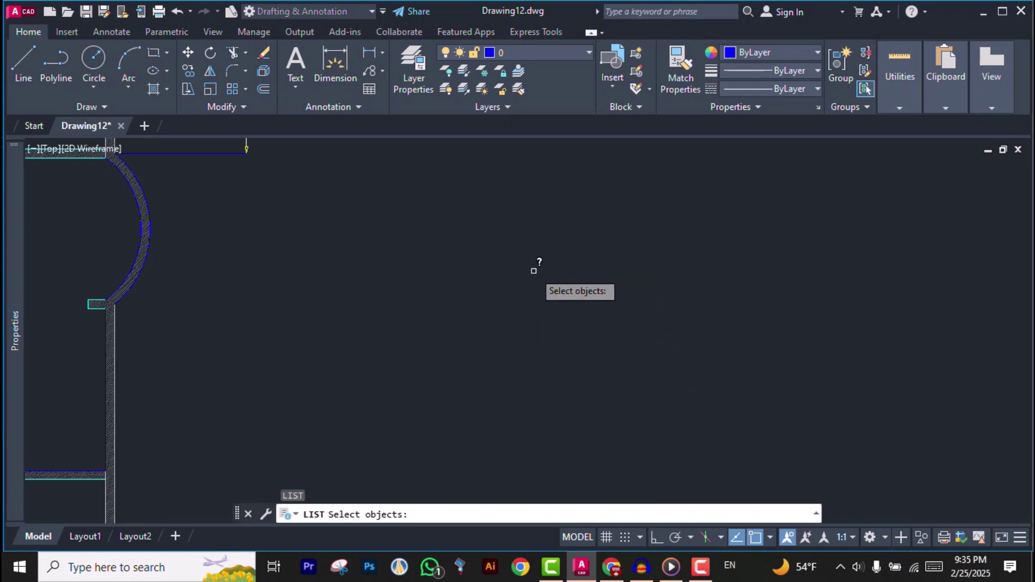
key(Escape)
key(Escape)
key(Escape)
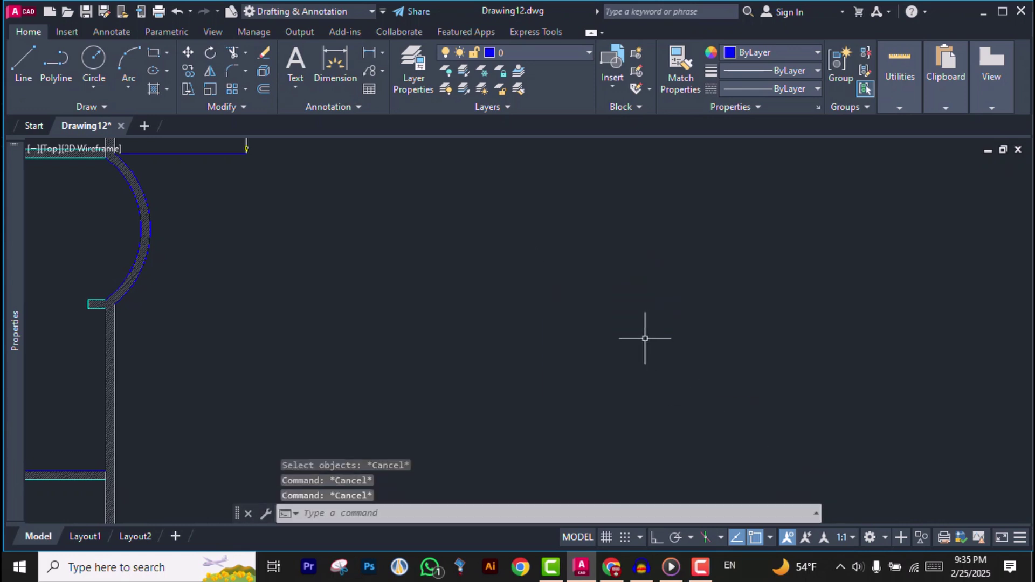
Draw a horizontal line with Ortho on in the empty space beside the plan's curved wall
text(l)
key(Return)
click(475, 202)
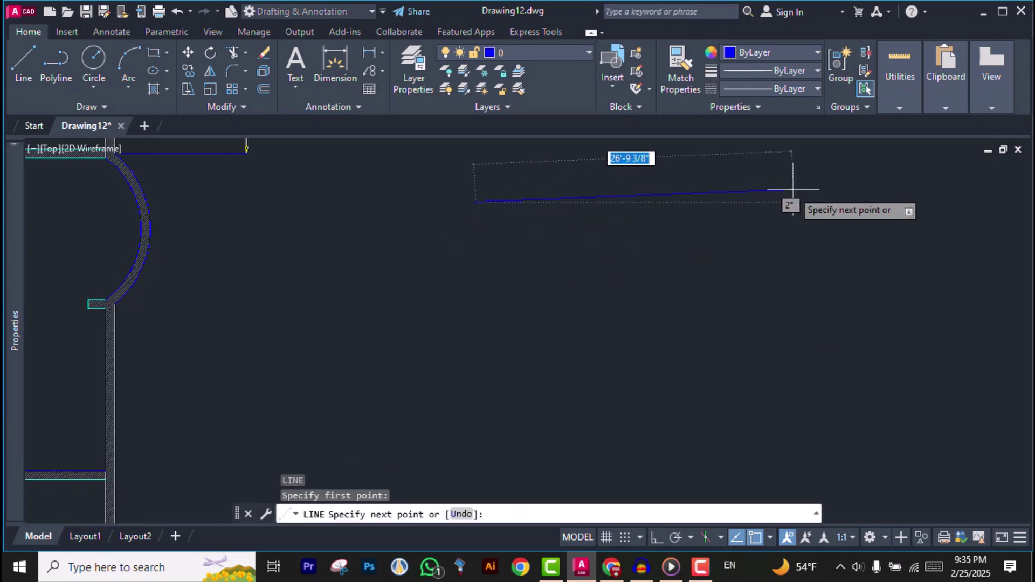
click(657, 537)
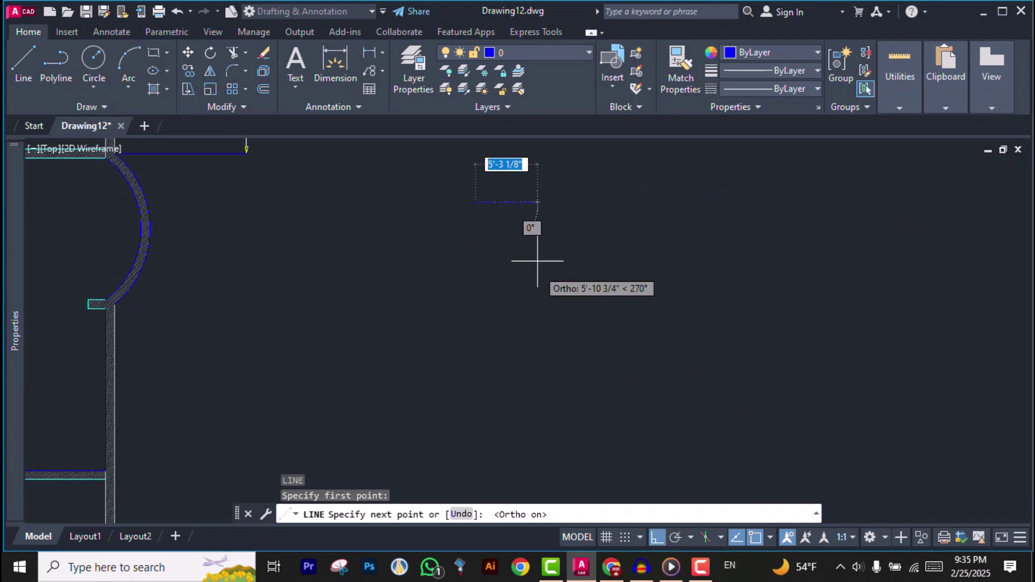
click(759, 202)
key(Return)
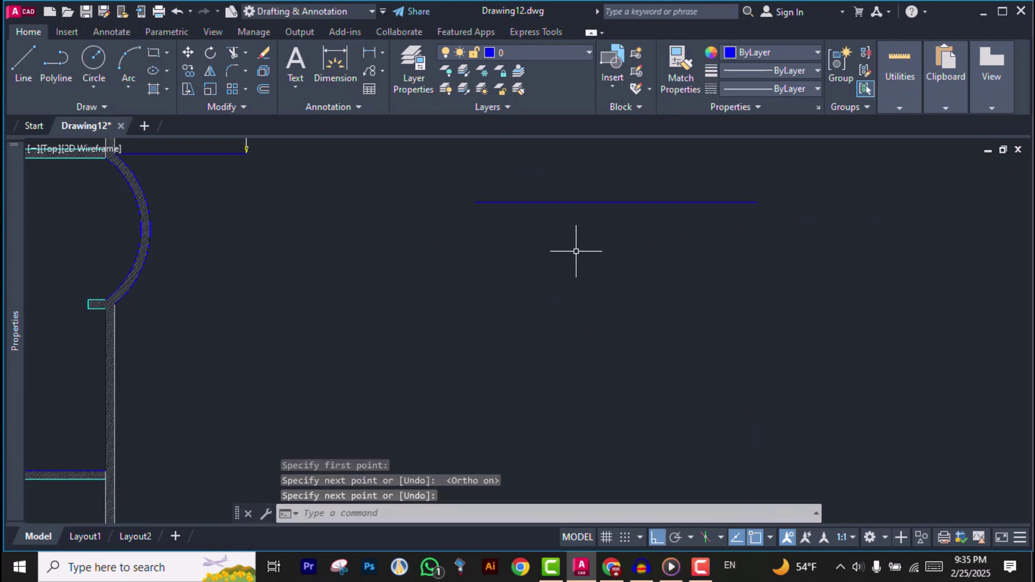
With Ortho off, draw a line about 19'-2 3/8" long below the horizontal line, sloping downward at about 54°
key(Return)
click(417, 219)
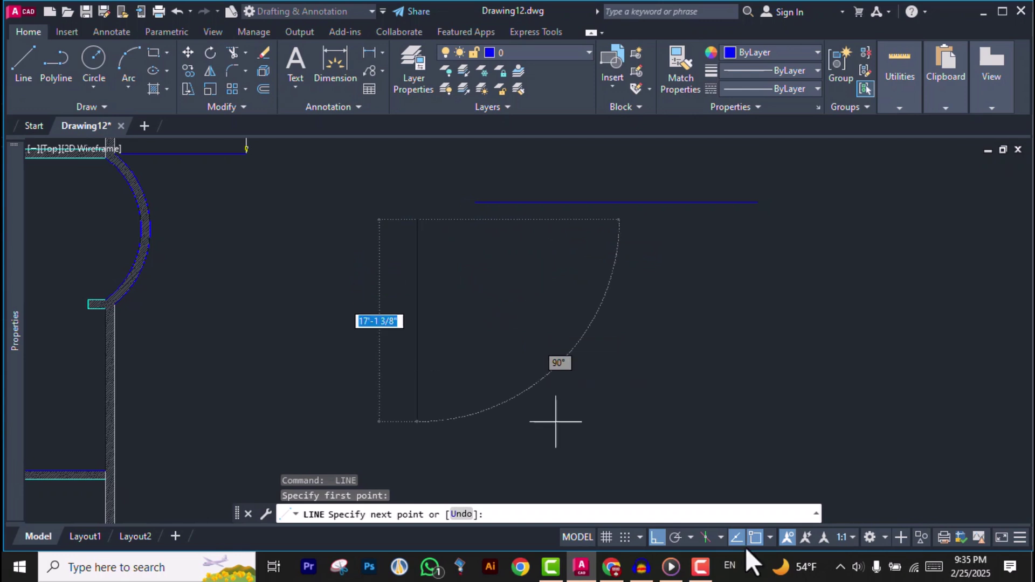
click(657, 537)
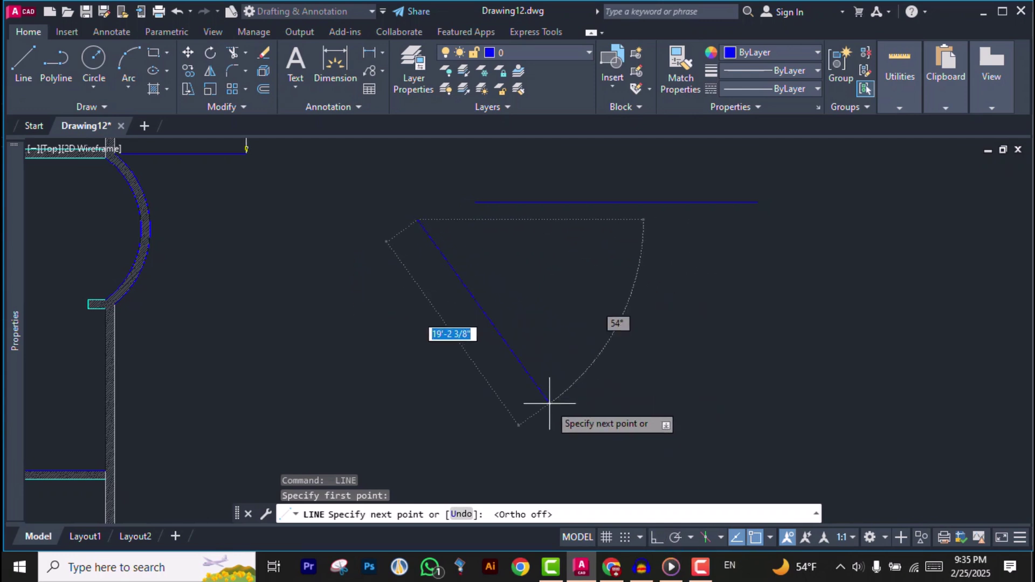
click(550, 403)
key(Escape)
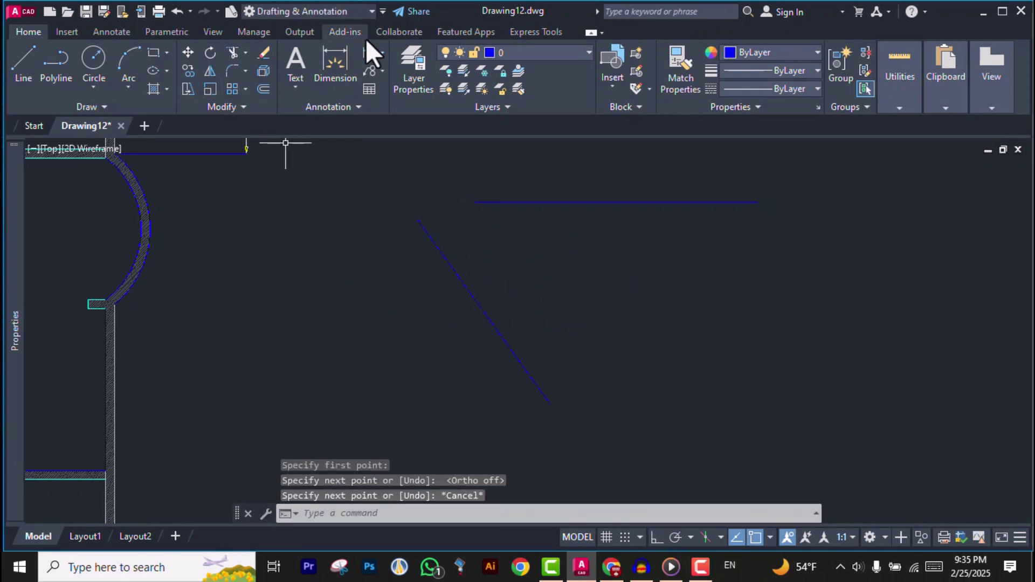
Add an Aligned dimension to the sloping line, placed on its upper side and parallel to it
click(379, 52)
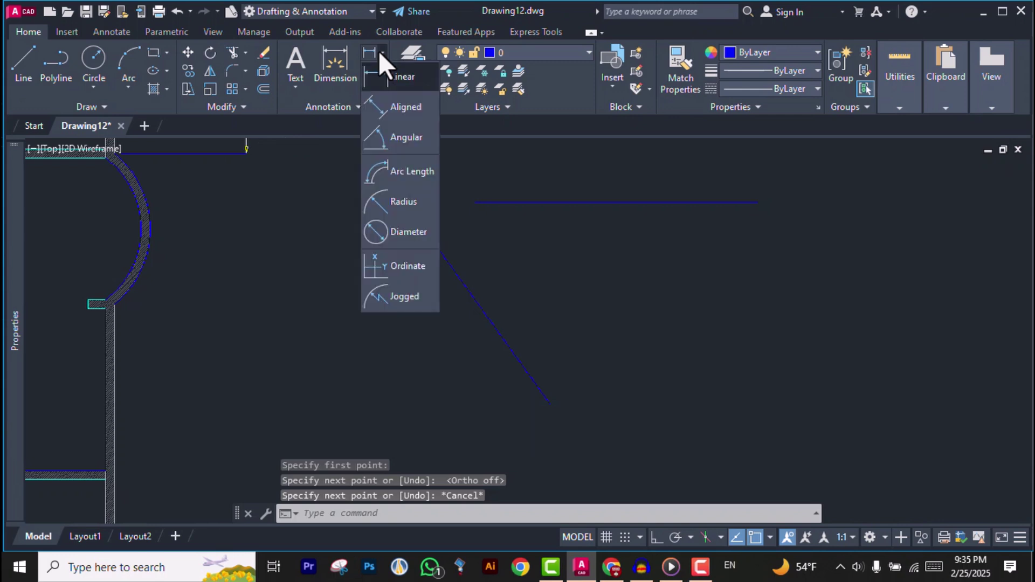
click(406, 111)
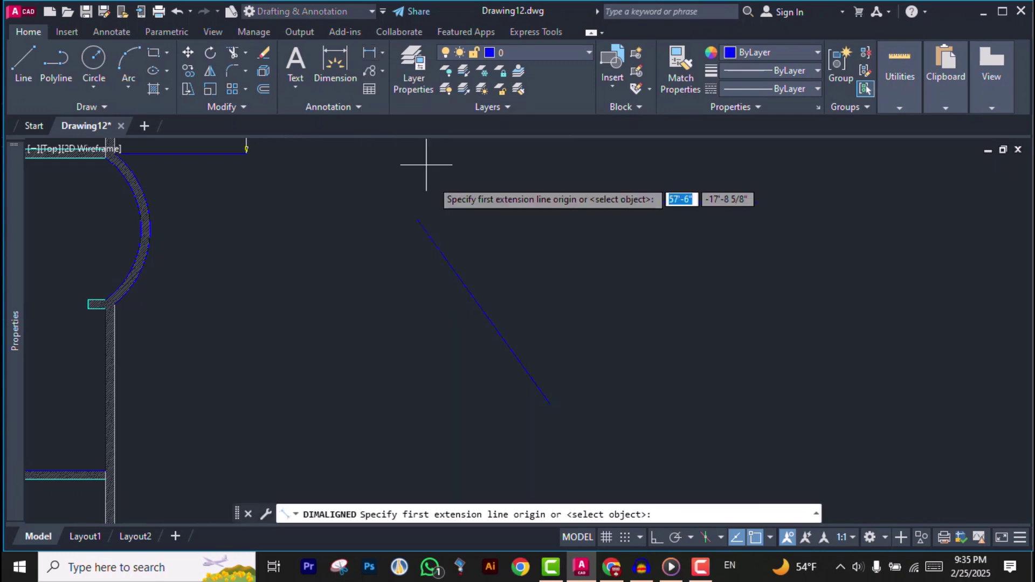
click(417, 220)
click(550, 403)
click(530, 286)
scroll(528, 282, up, 2)
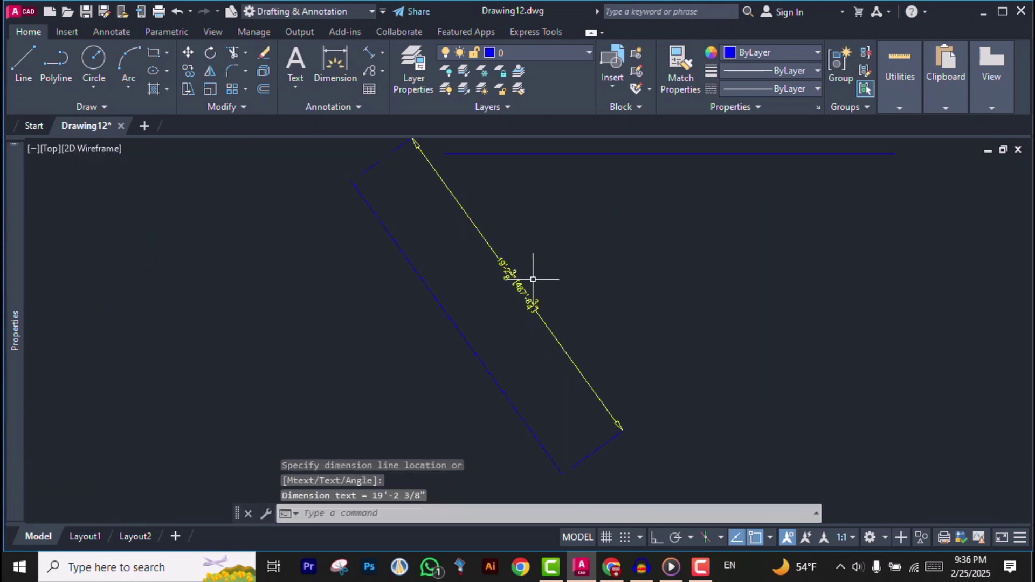
scroll(555, 294, down, 4)
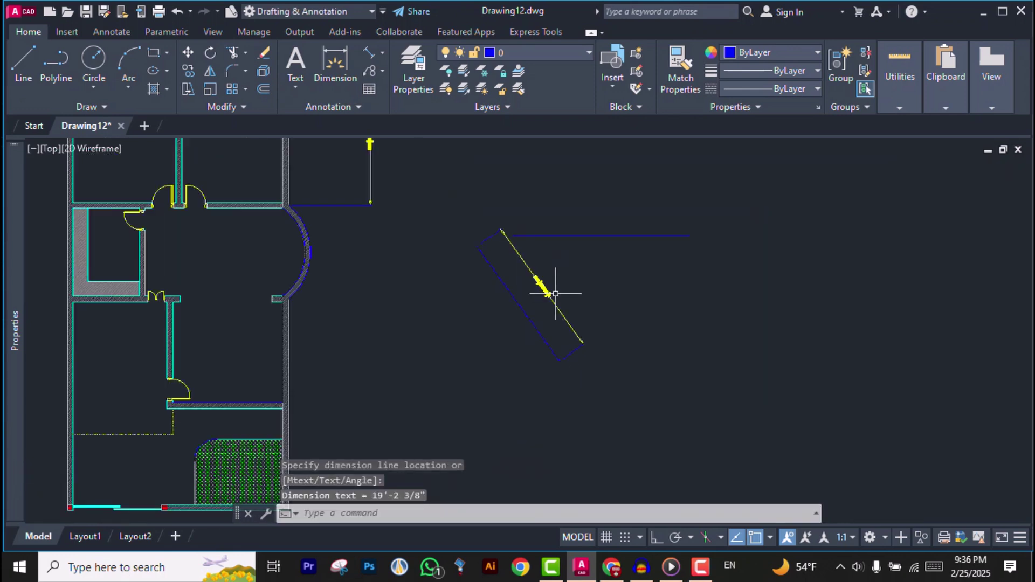
Add a Linear dimension of the sloping line's horizontal extent, placed just below its lower end
click(375, 52)
click(381, 53)
click(389, 76)
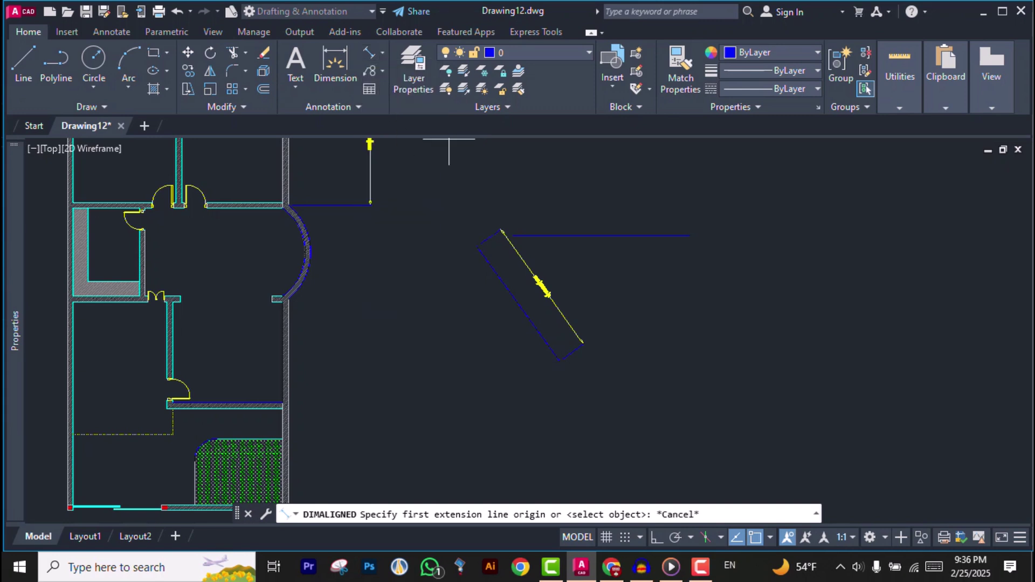
click(476, 247)
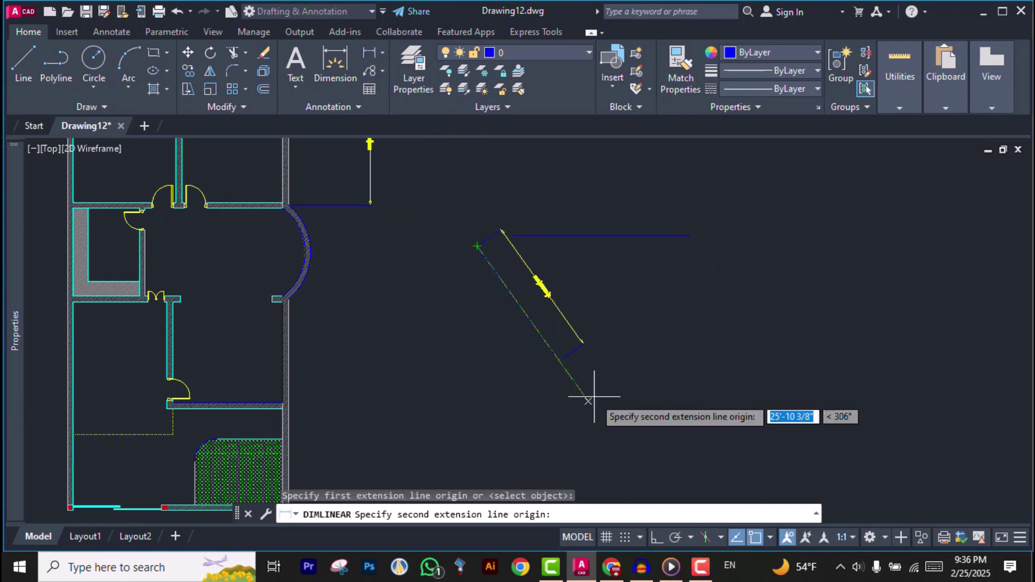
click(559, 361)
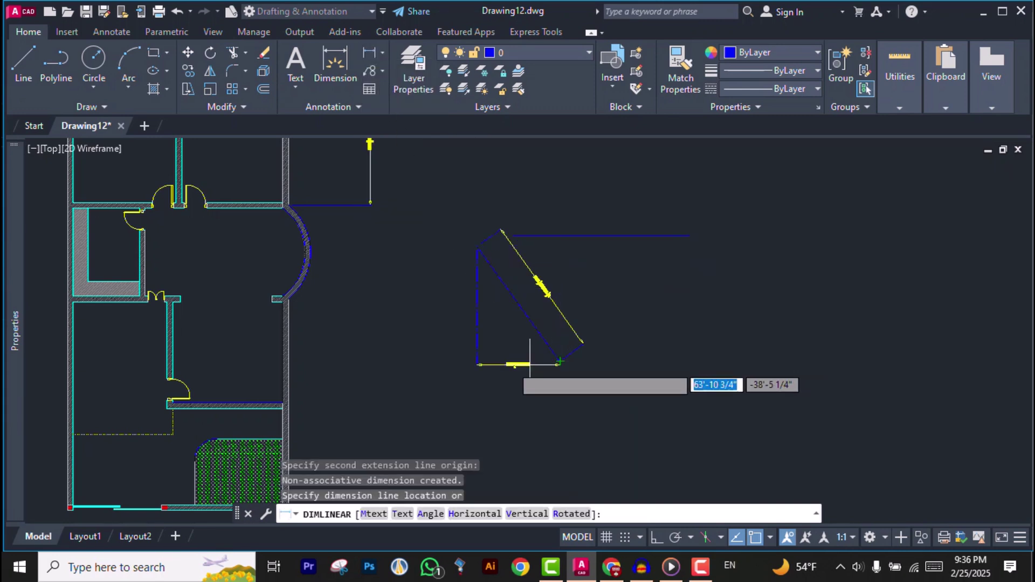
click(493, 369)
Compare the Aligned and Linear dimensions of the sloping line
scroll(496, 363, up, 4)
scroll(520, 380, down, 2)
scroll(616, 171, up, 2)
scroll(558, 215, down, 3)
scroll(548, 253, up, 7)
scroll(564, 225, down, 5)
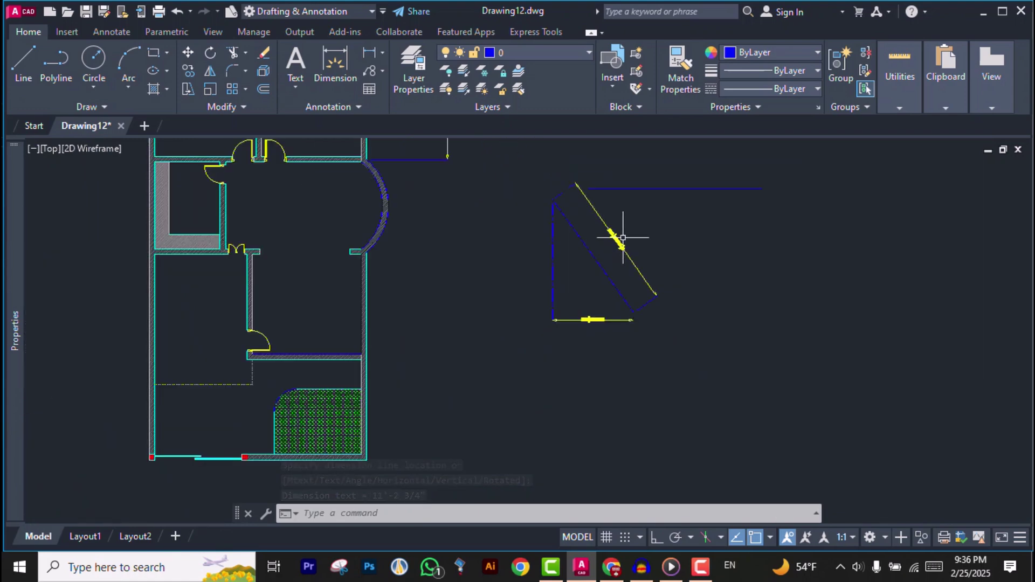
scroll(599, 293, up, 5)
scroll(607, 292, down, 5)
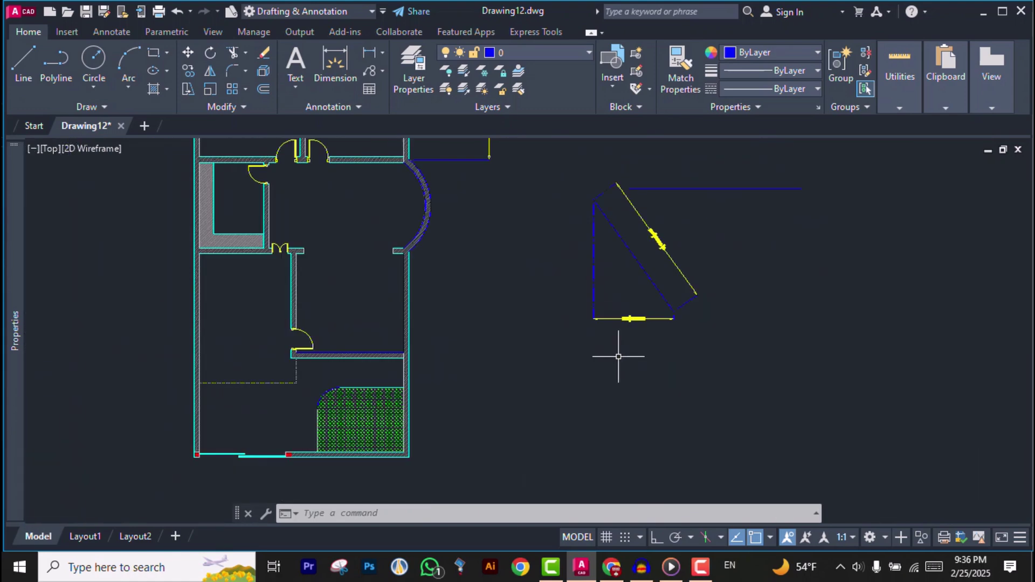
scroll(579, 294, down, 2)
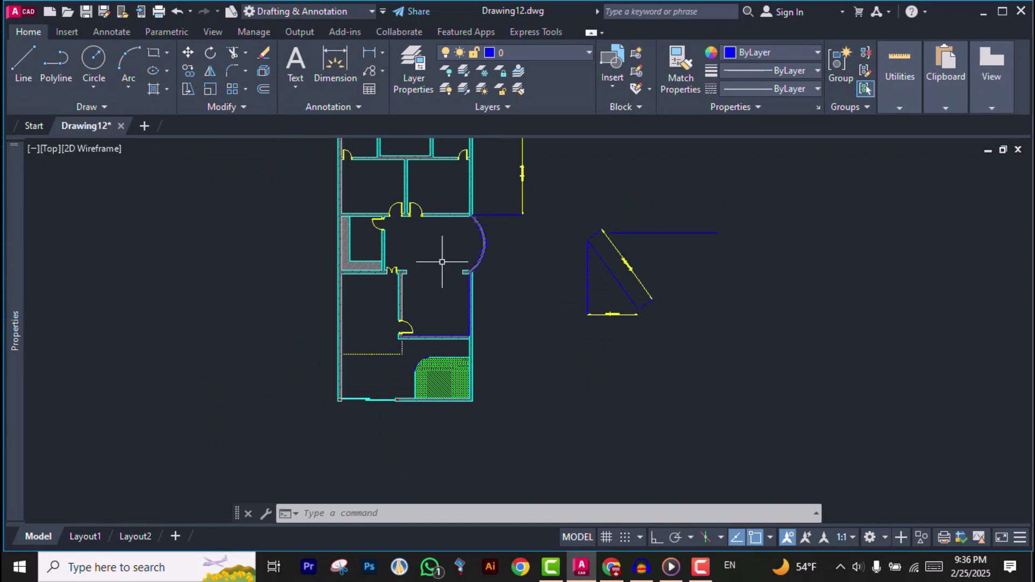
Move the horizontal line straight up, away from the sloping line's dimensions
scroll(696, 231, up, 4)
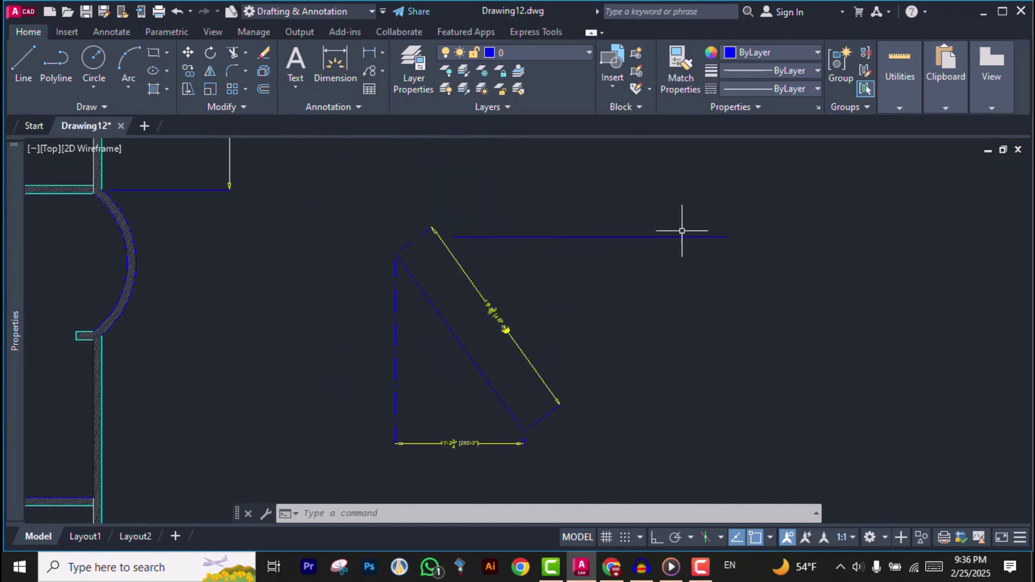
click(595, 236)
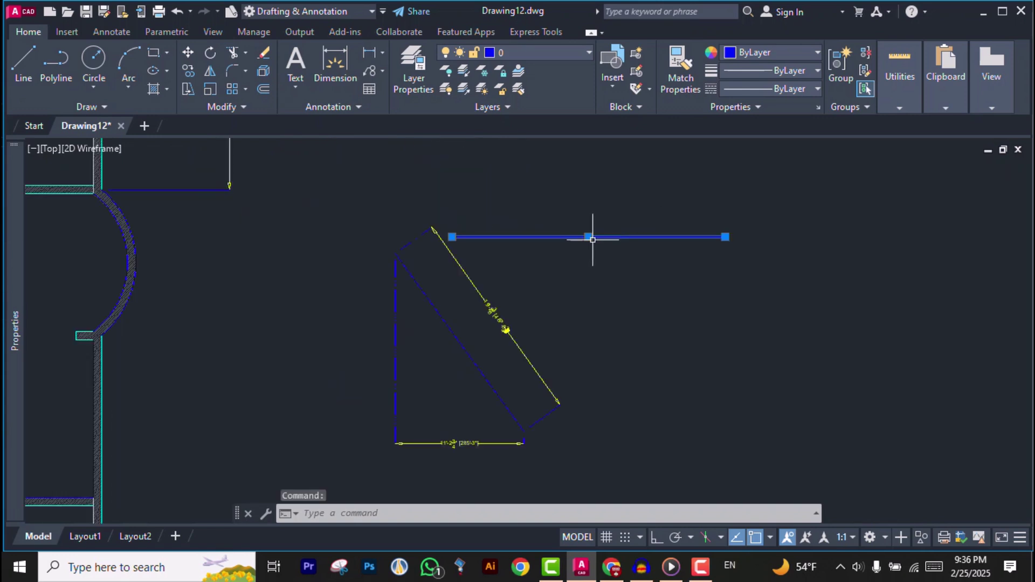
click(594, 237)
key(Escape)
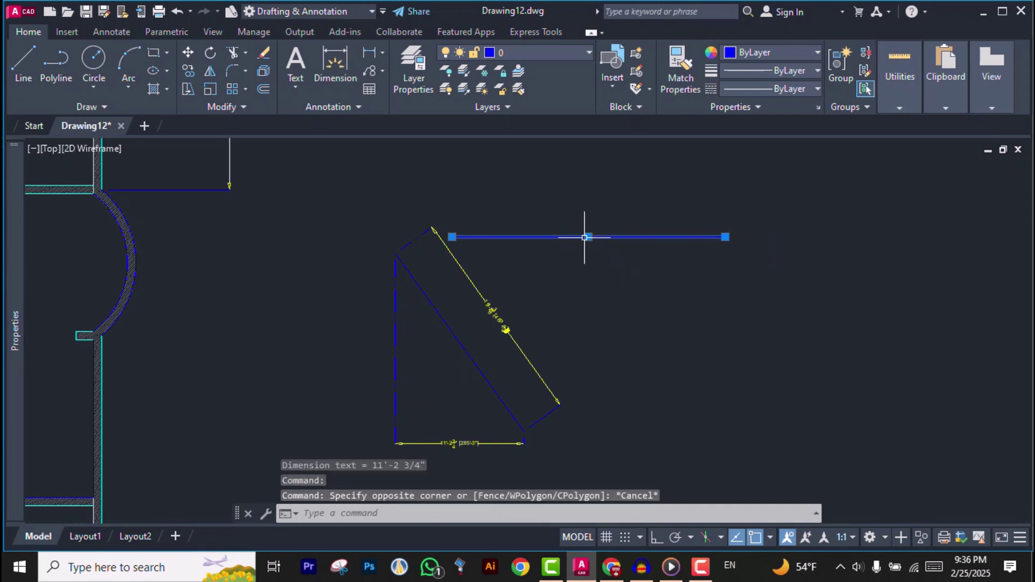
click(588, 237)
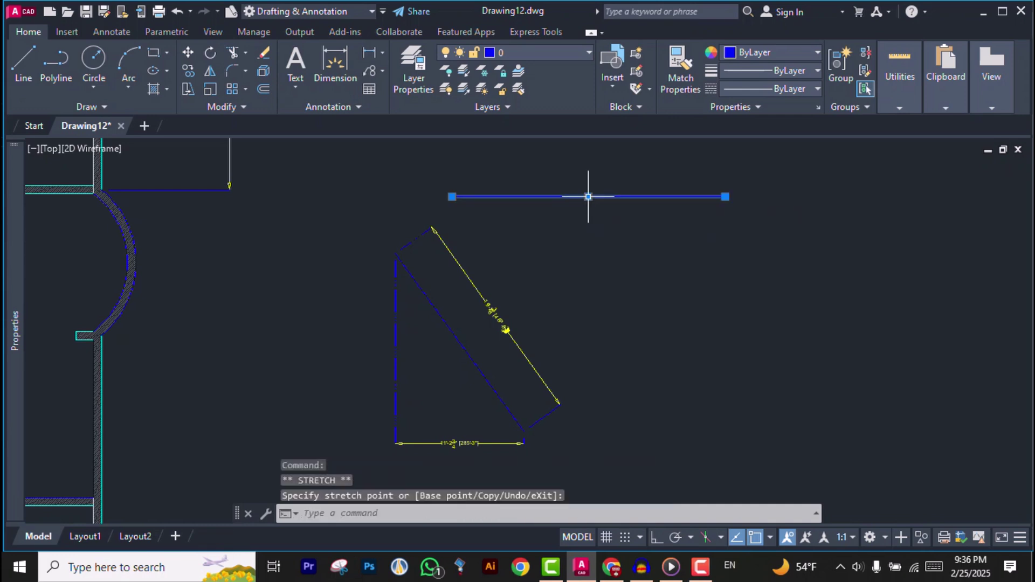
key(Escape)
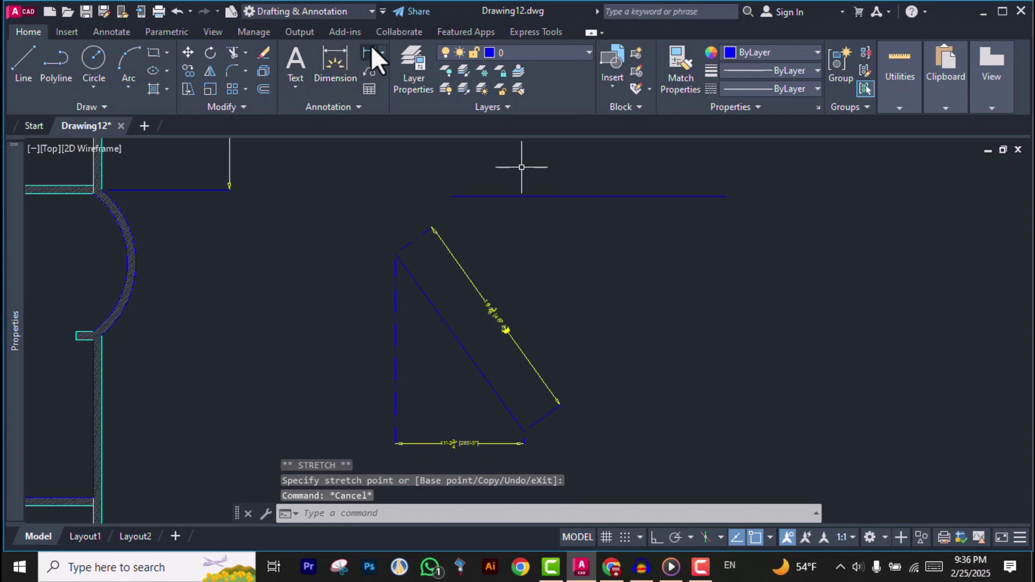
Add a Linear dimension to the upper horizontal sample line, placed just above it
click(383, 52)
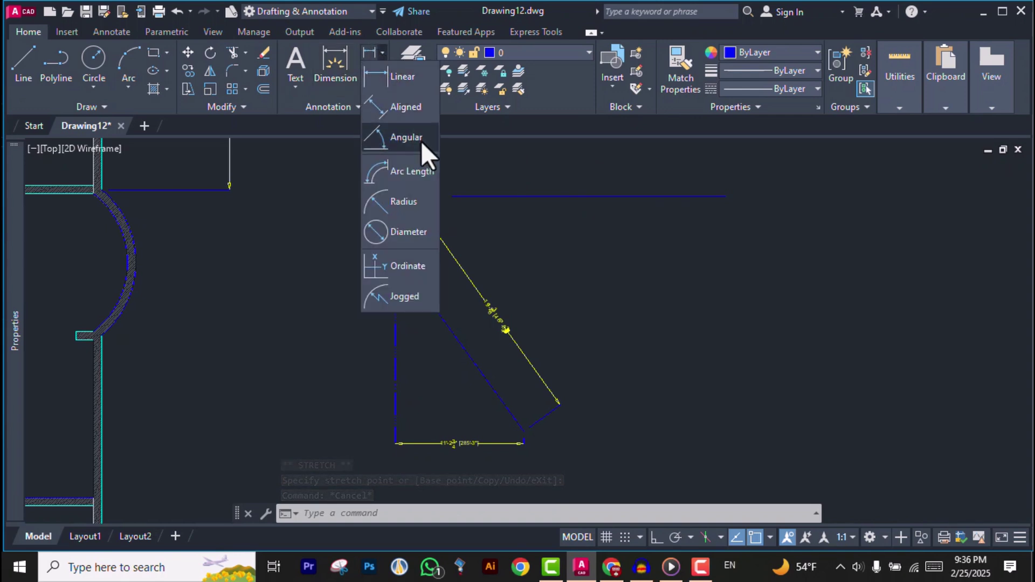
click(398, 78)
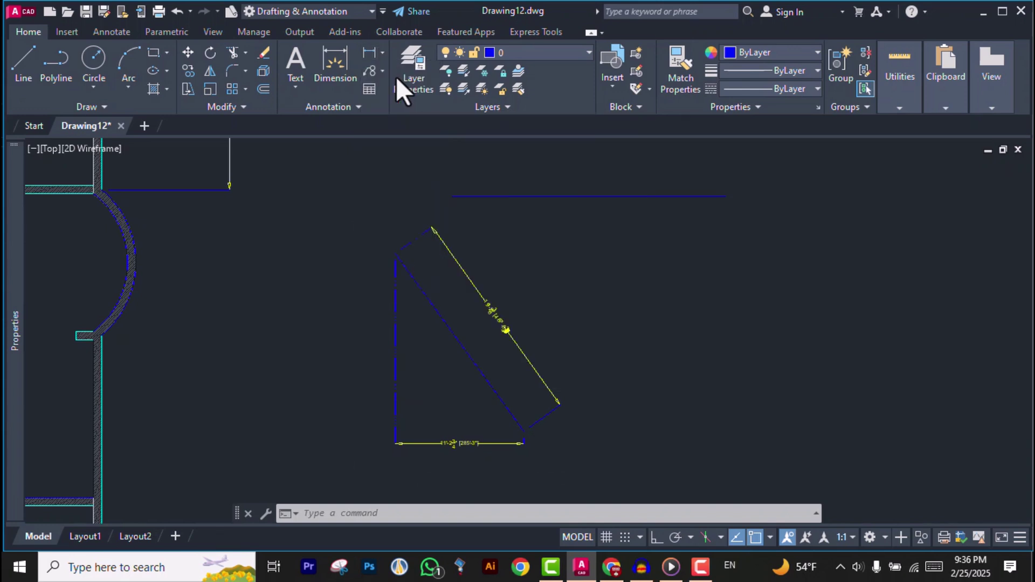
click(453, 196)
click(725, 196)
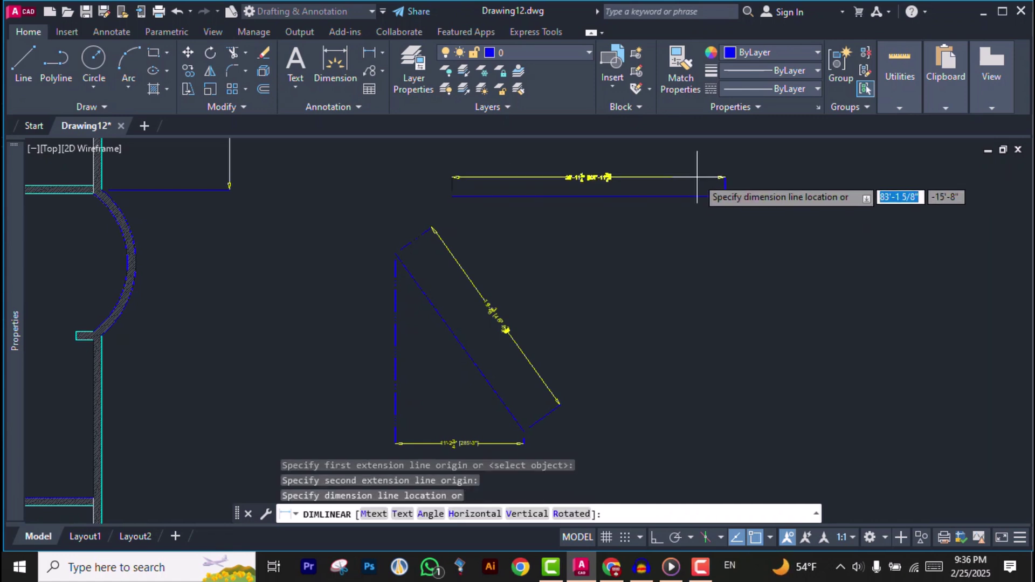
click(697, 177)
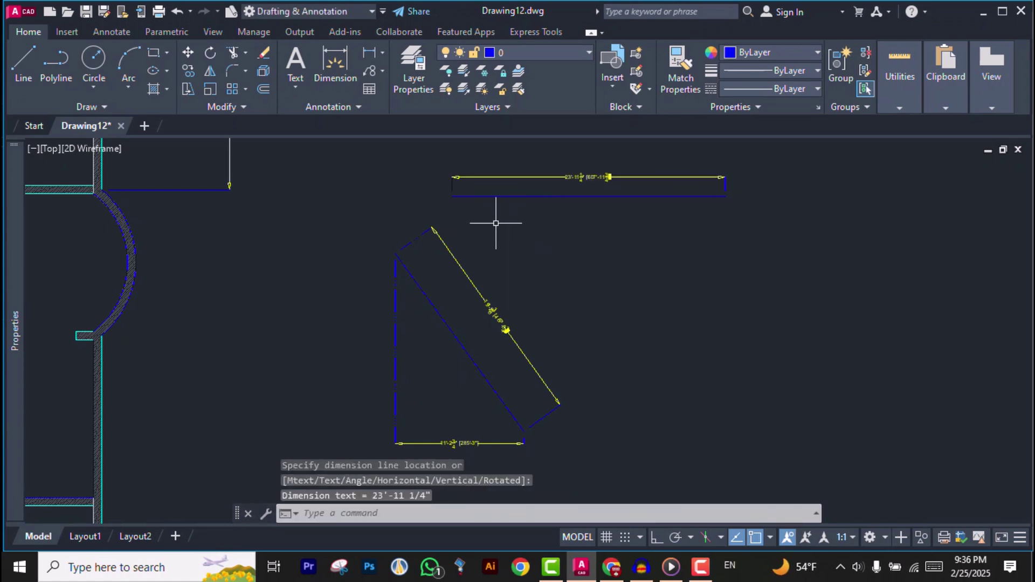
scroll(476, 212, up, 2)
scroll(452, 233, down, 2)
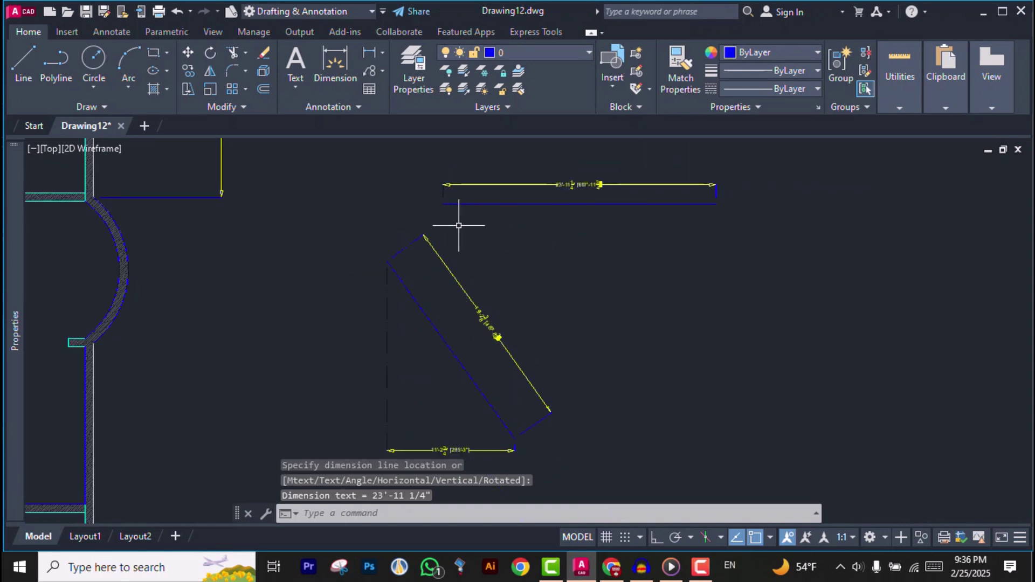
text(AL)
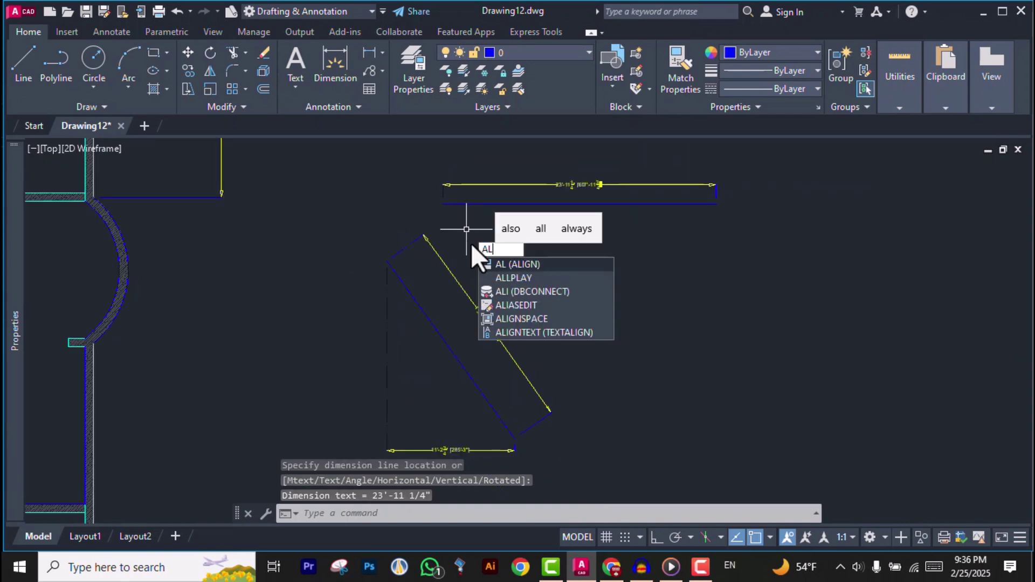
key(Return)
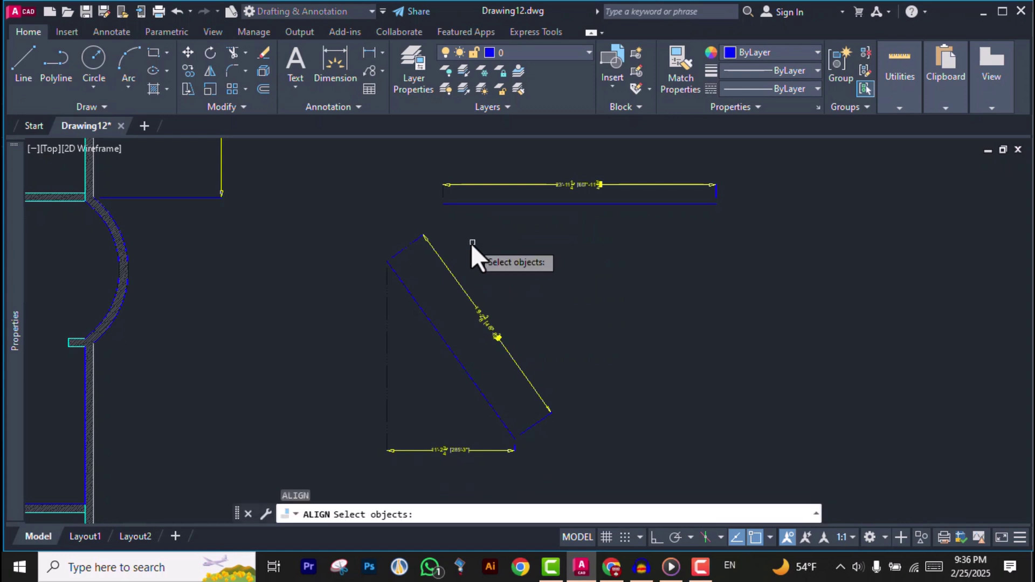
click(456, 204)
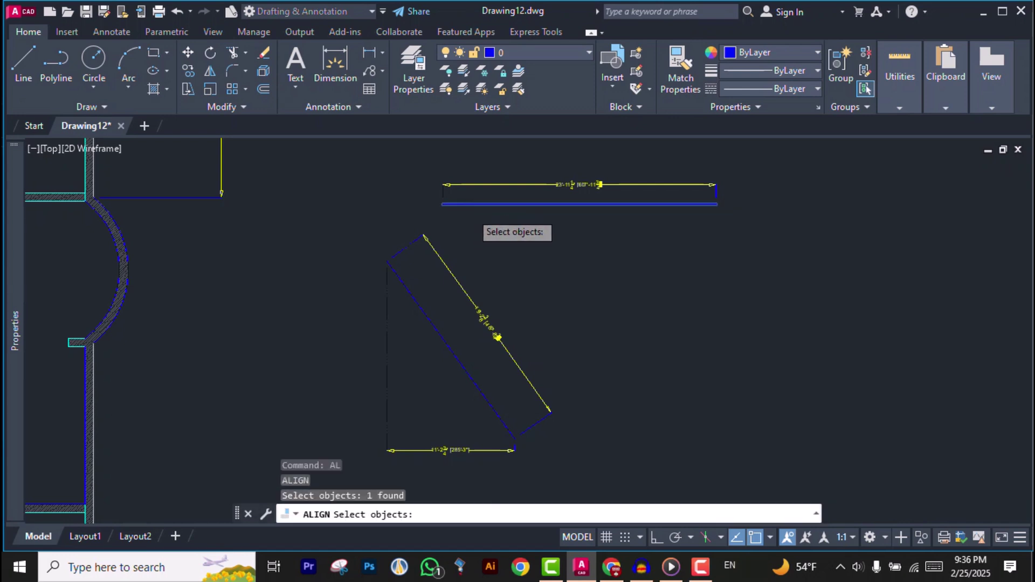
key(Return)
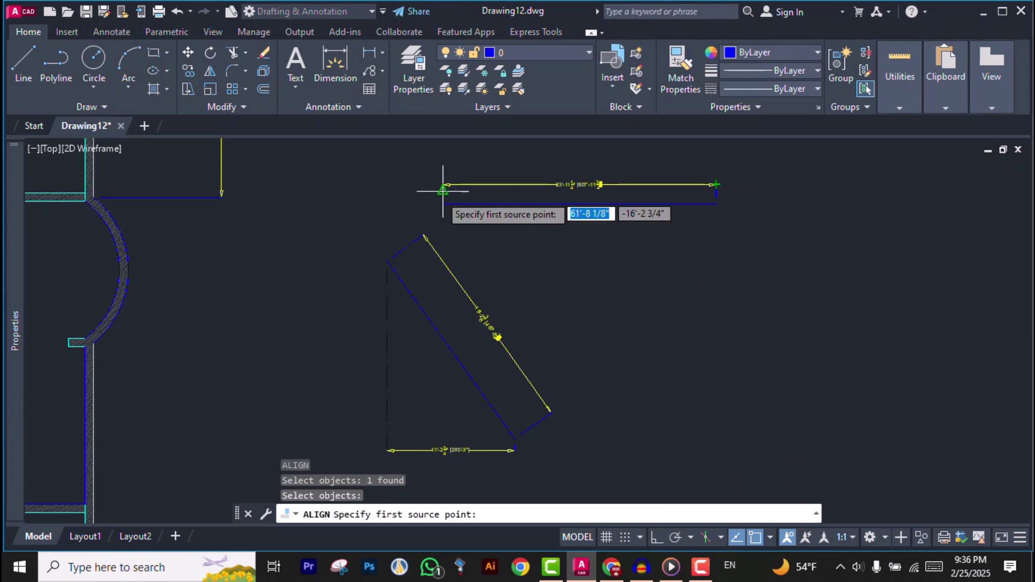
click(443, 205)
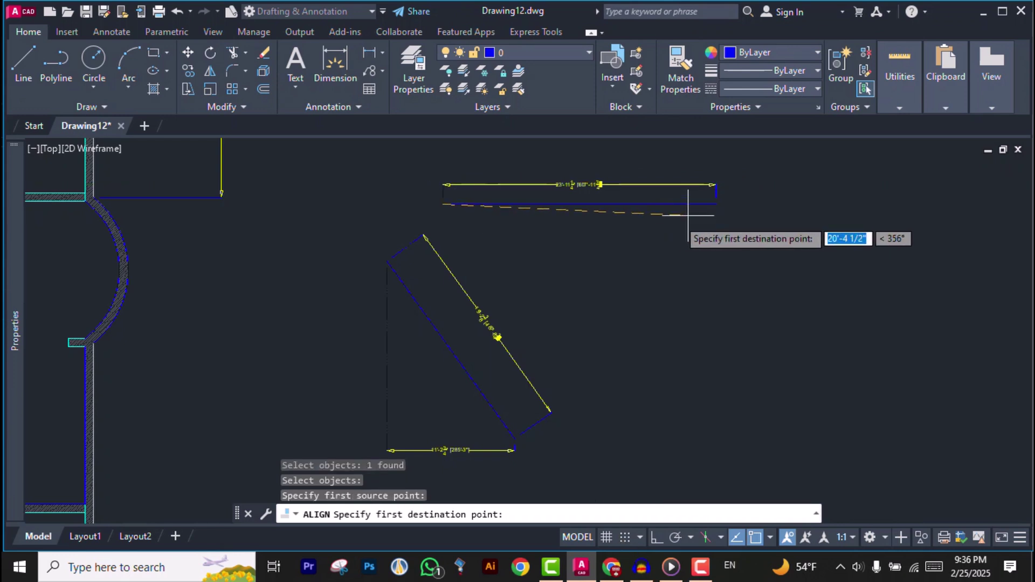
key(Escape)
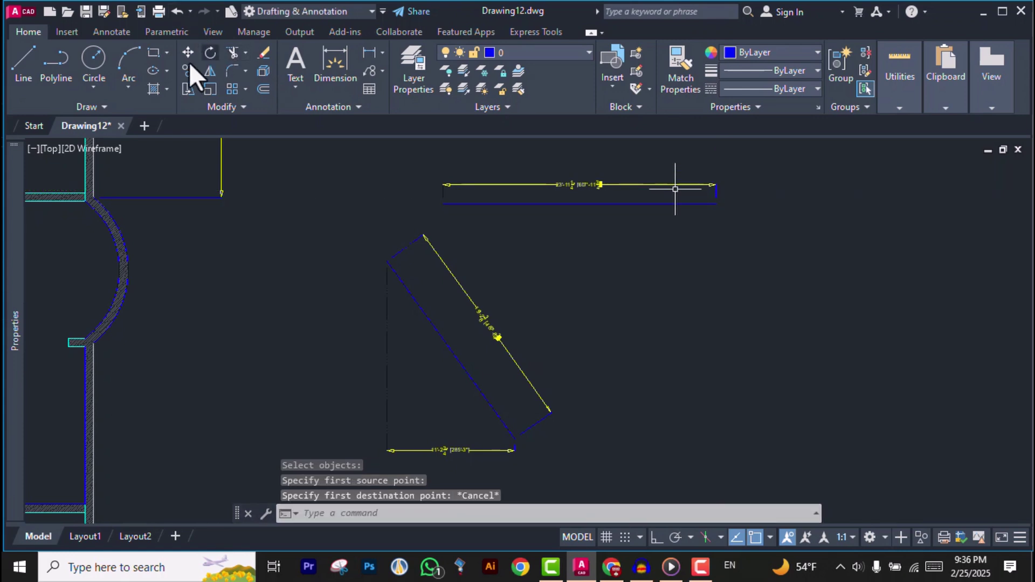
Draw a second horizontal line about 21 feet long with Ortho on, beside the sloping line and below the dimensioned horizontal line
click(14, 66)
click(580, 295)
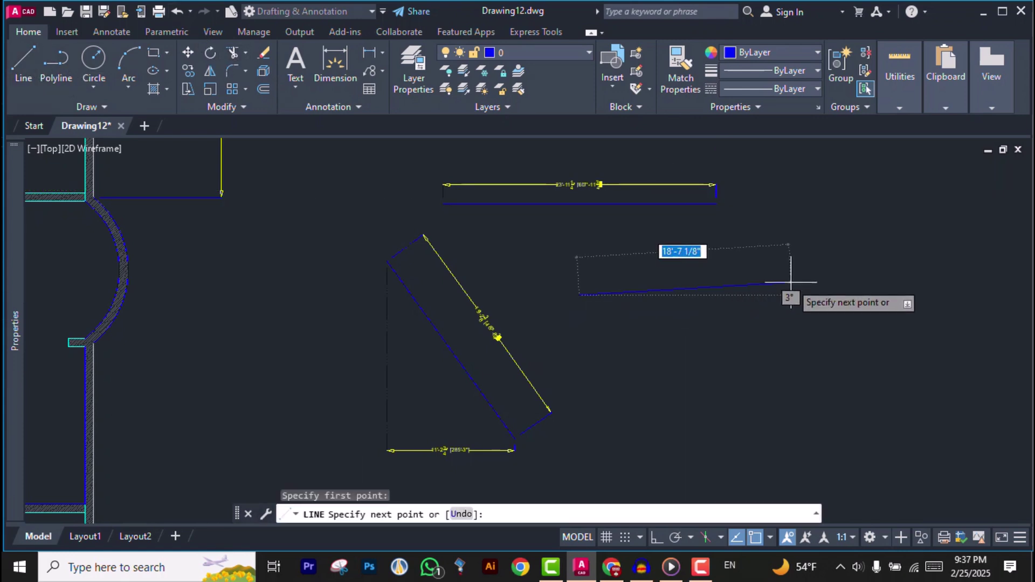
click(655, 537)
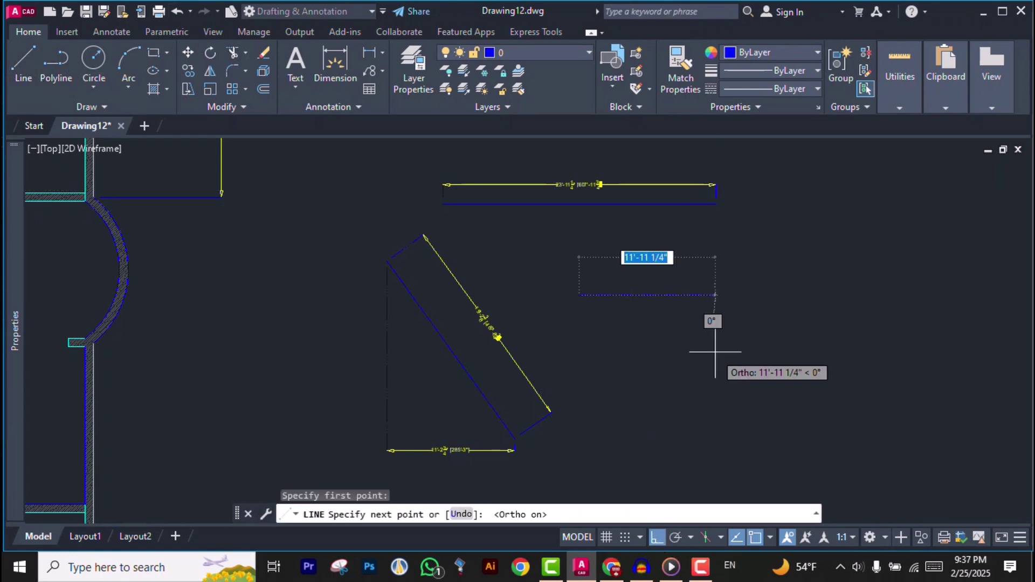
click(818, 329)
key(Return)
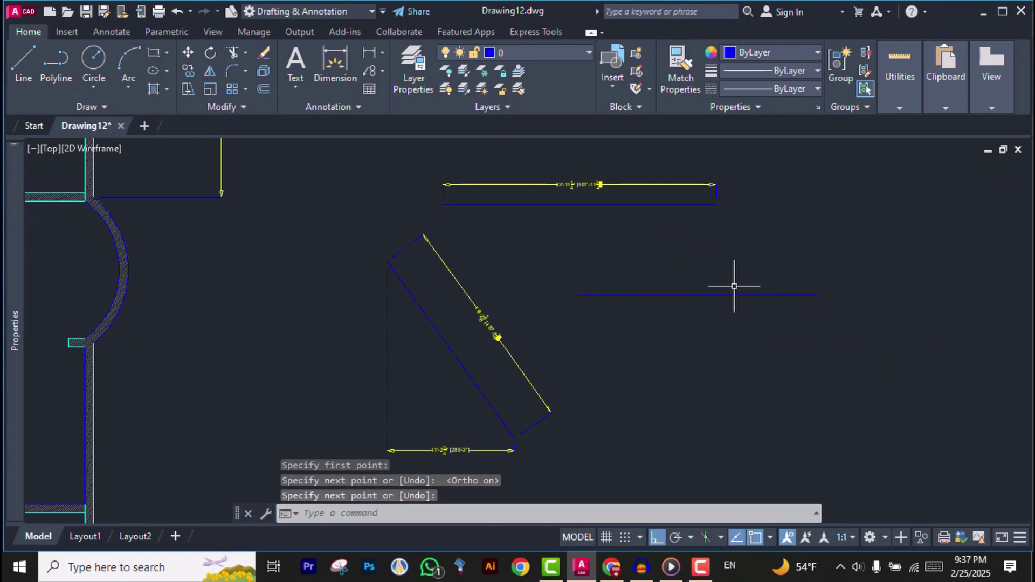
Preview a Linear dimension above the second horizontal line from its start point to its endpoint
click(345, 62)
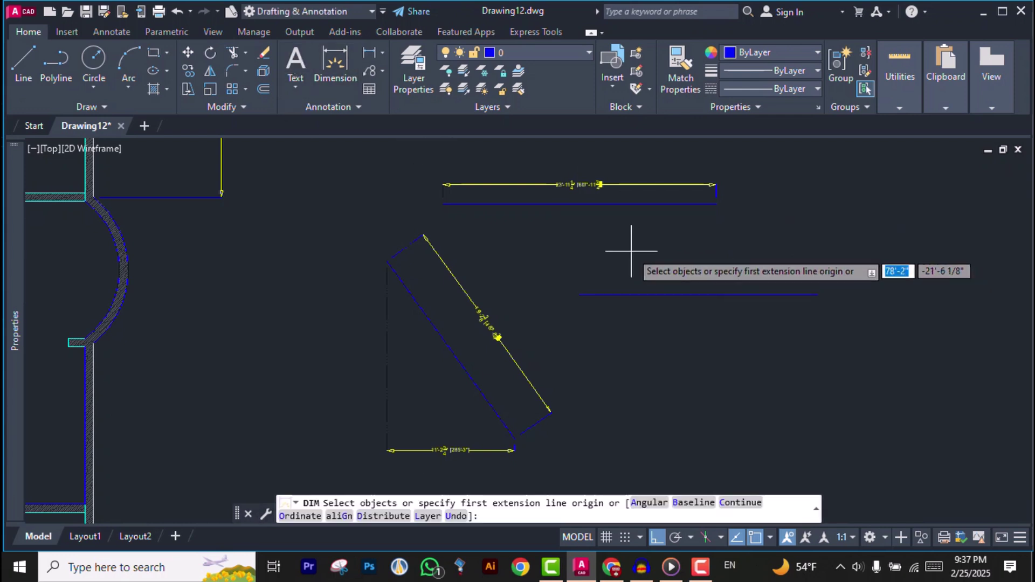
click(579, 295)
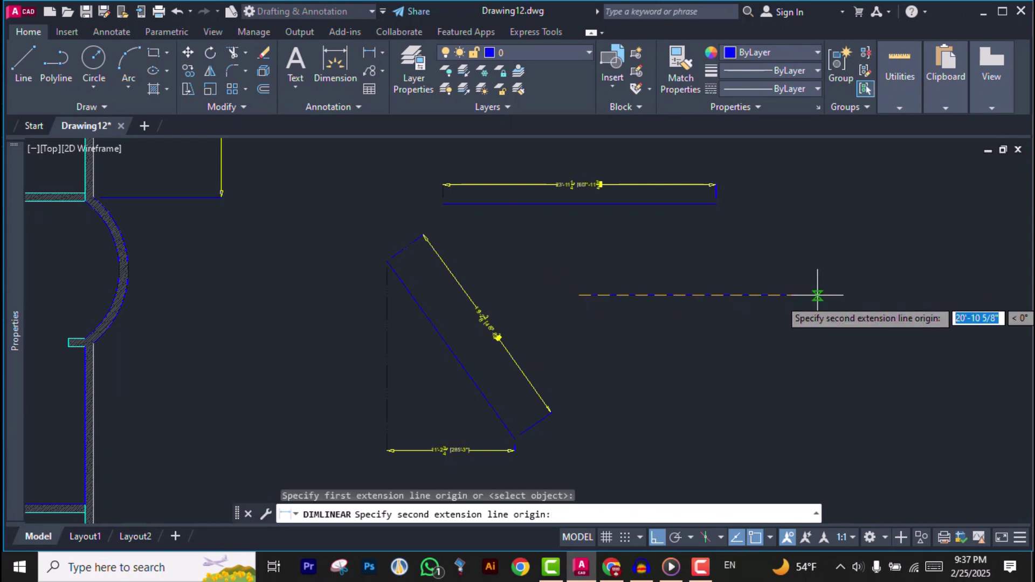
click(819, 294)
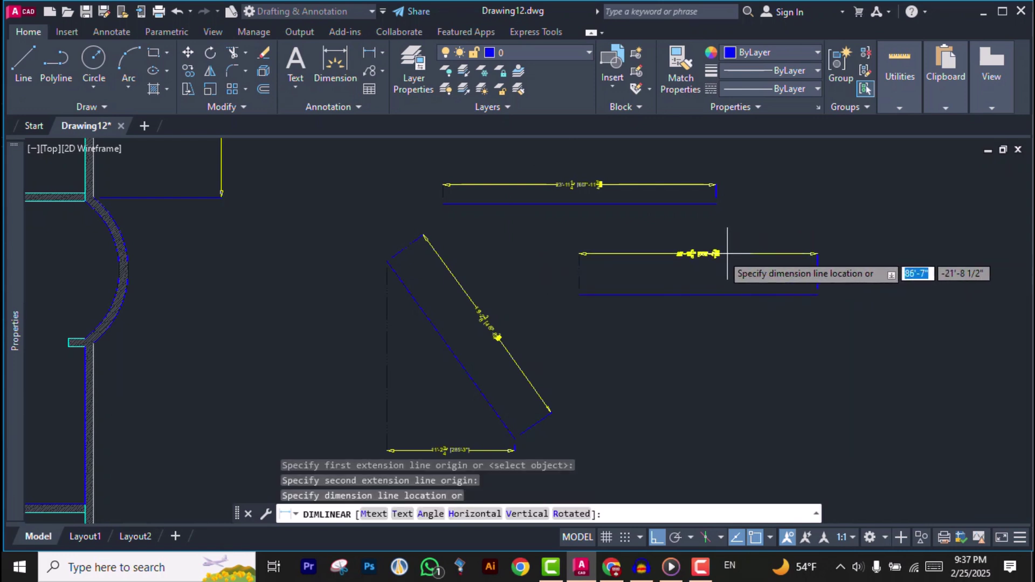
scroll(733, 256, up, 4)
scroll(277, 243, down, 3)
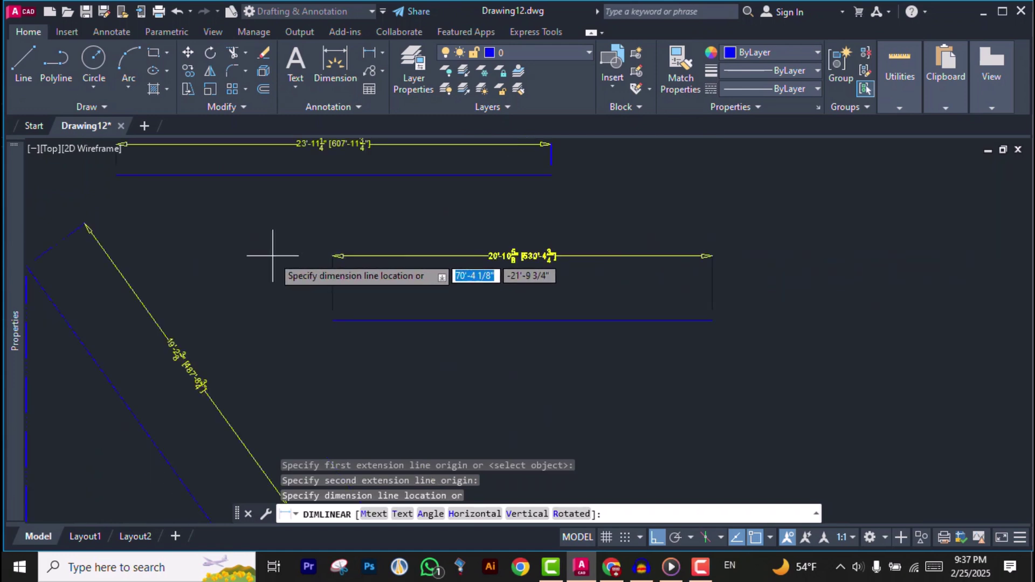
scroll(523, 254, up, 3)
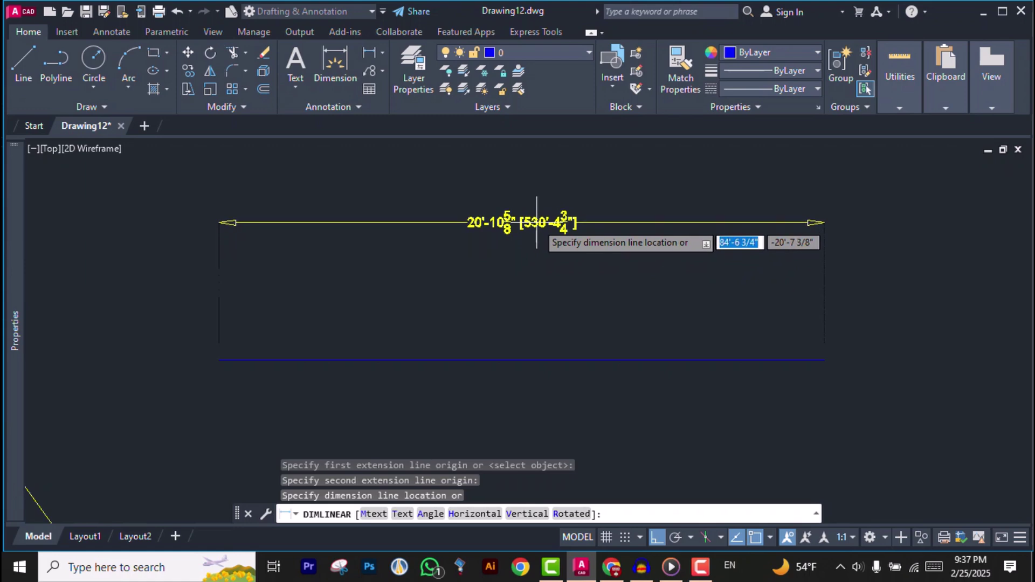
scroll(536, 224, down, 5)
key(Escape)
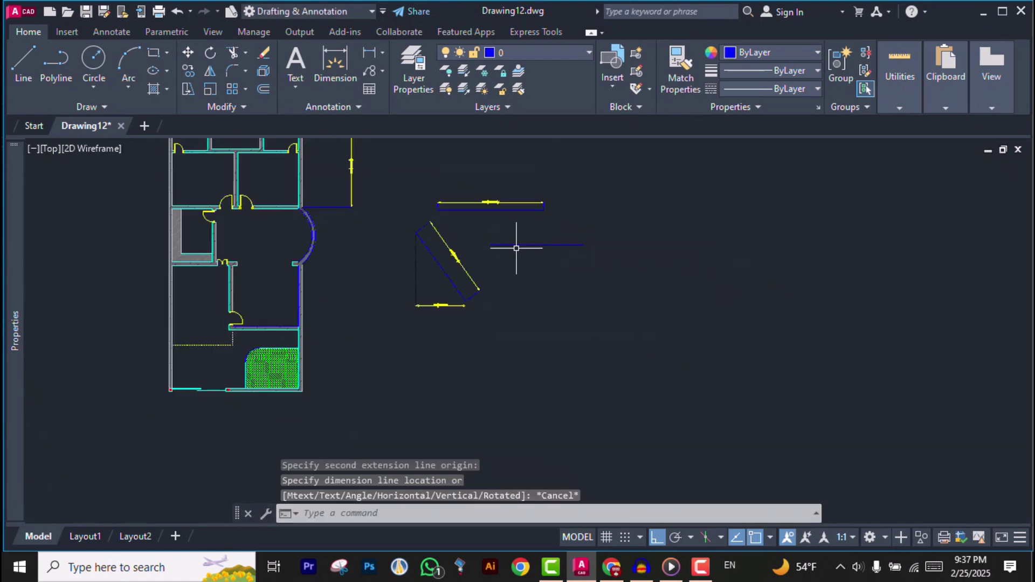
Examine the floor plan's wall corners and curved wall for an angle to measure with the Angular dimension
scroll(516, 248, up, 2)
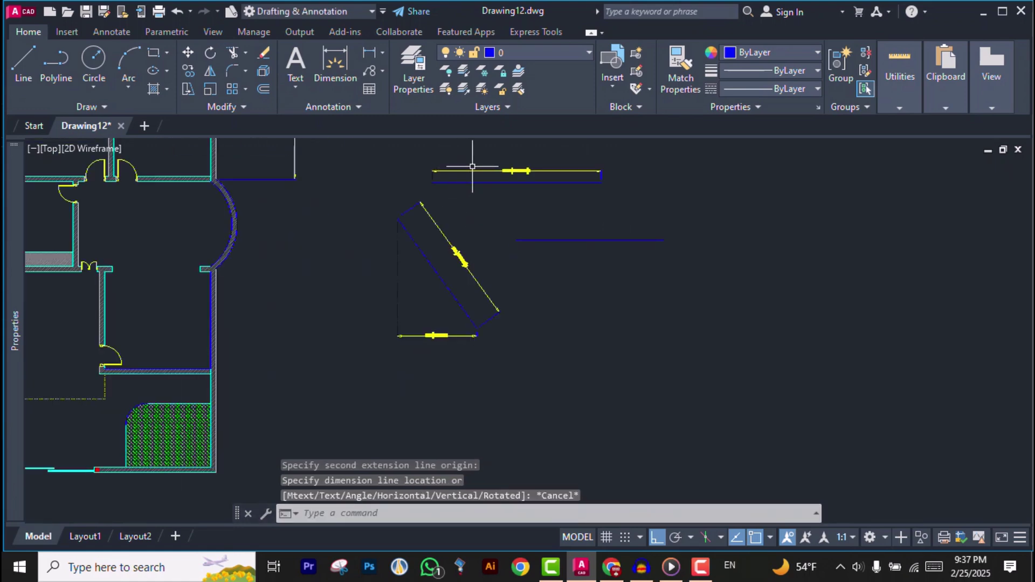
scroll(762, 266, down, 4)
scroll(744, 261, up, 2)
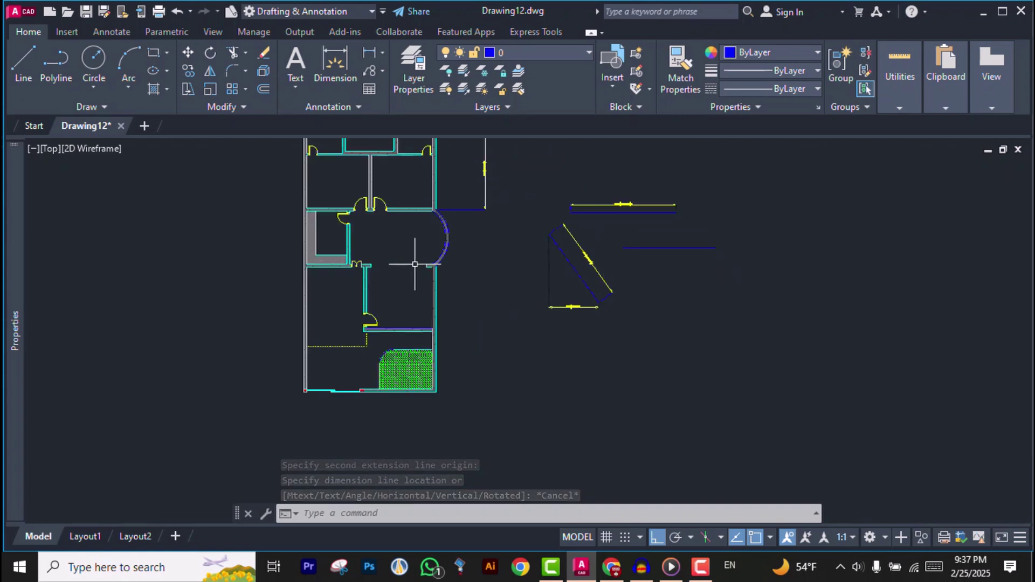
scroll(384, 205, up, 4)
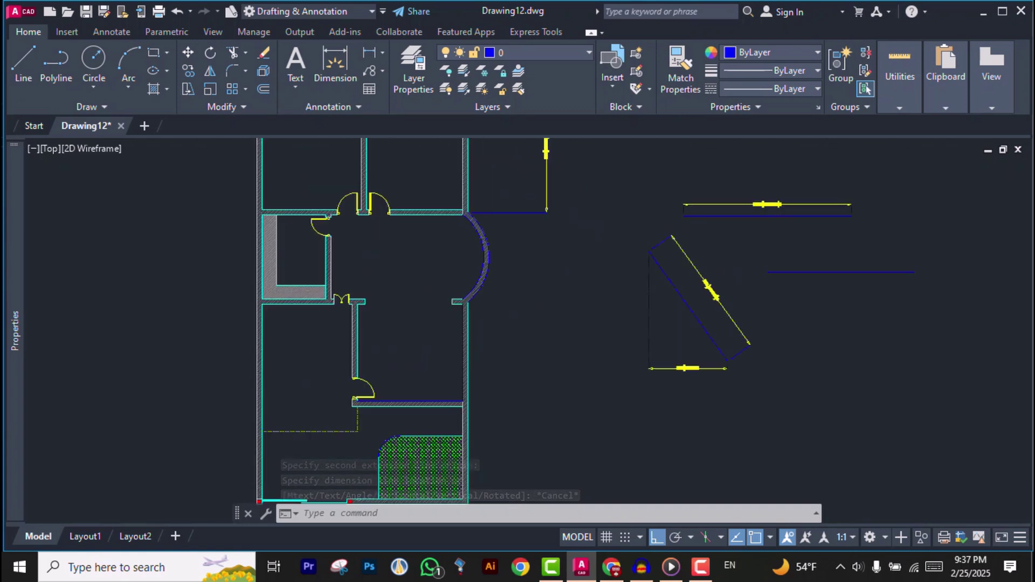
click(382, 52)
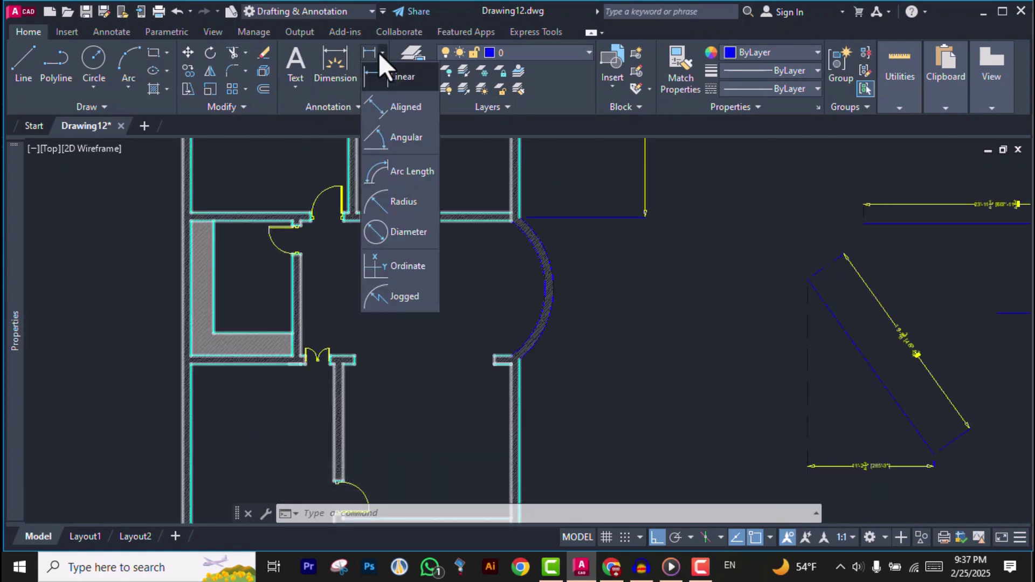
click(407, 137)
scroll(609, 216, down, 4)
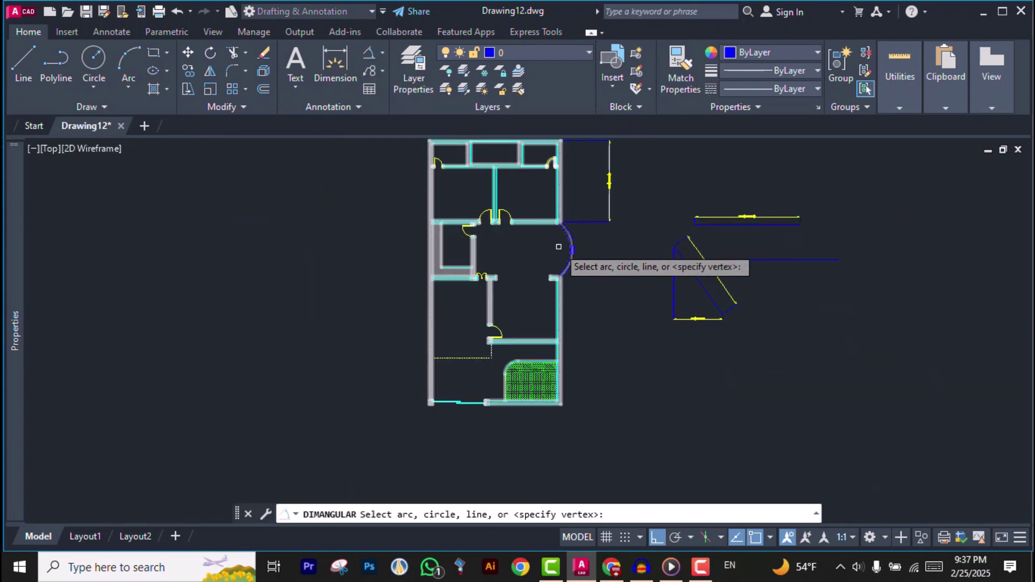
scroll(561, 245, up, 6)
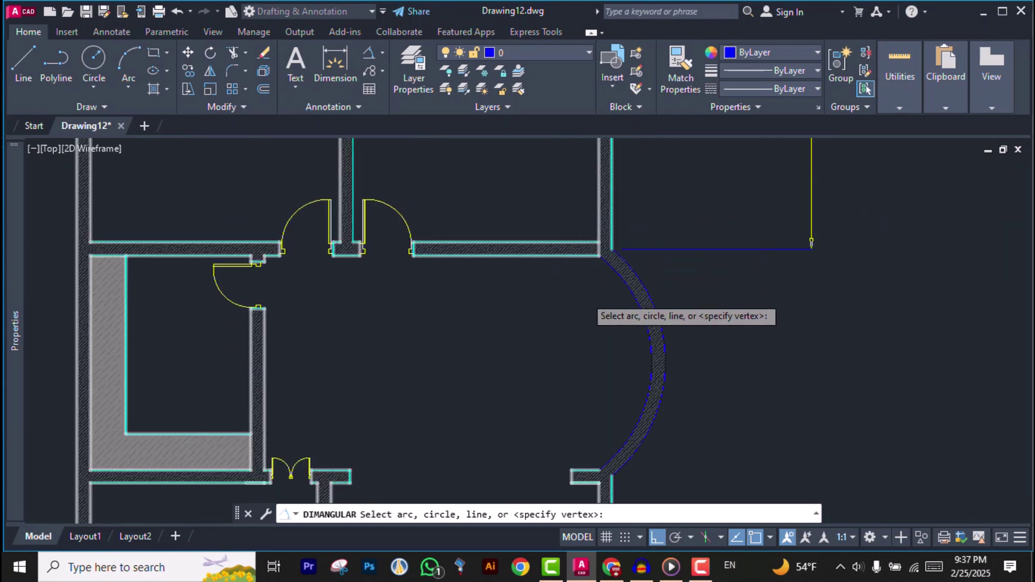
scroll(587, 295, down, 2)
scroll(590, 248, up, 4)
scroll(604, 296, down, 8)
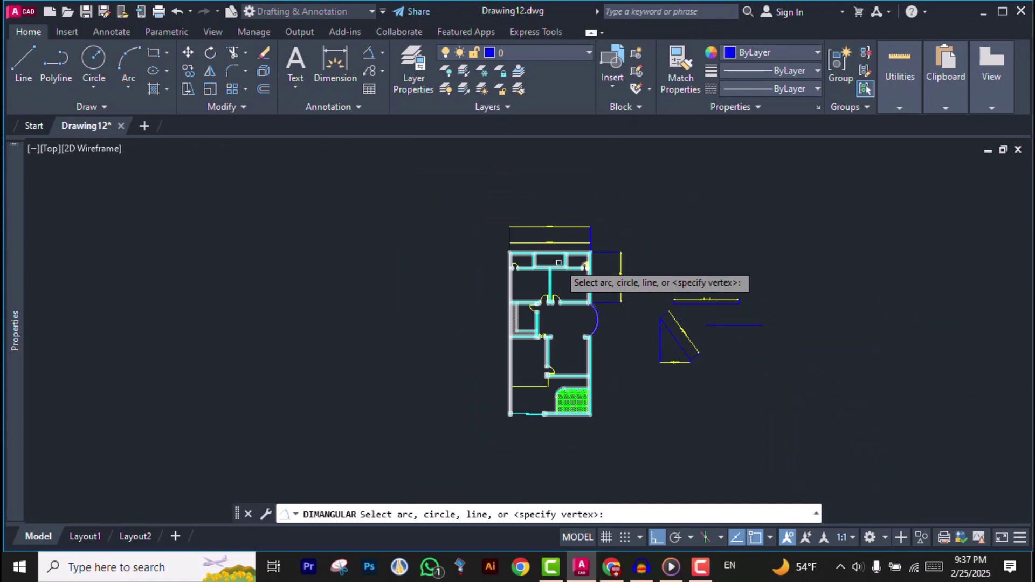
scroll(559, 266, up, 8)
scroll(591, 238, down, 7)
scroll(517, 271, up, 6)
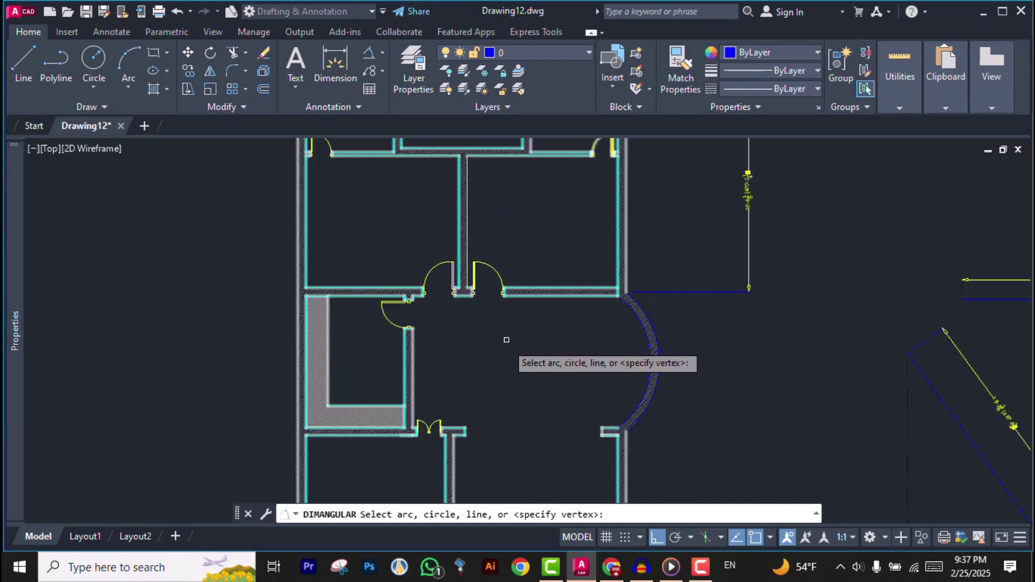
scroll(582, 356, up, 2)
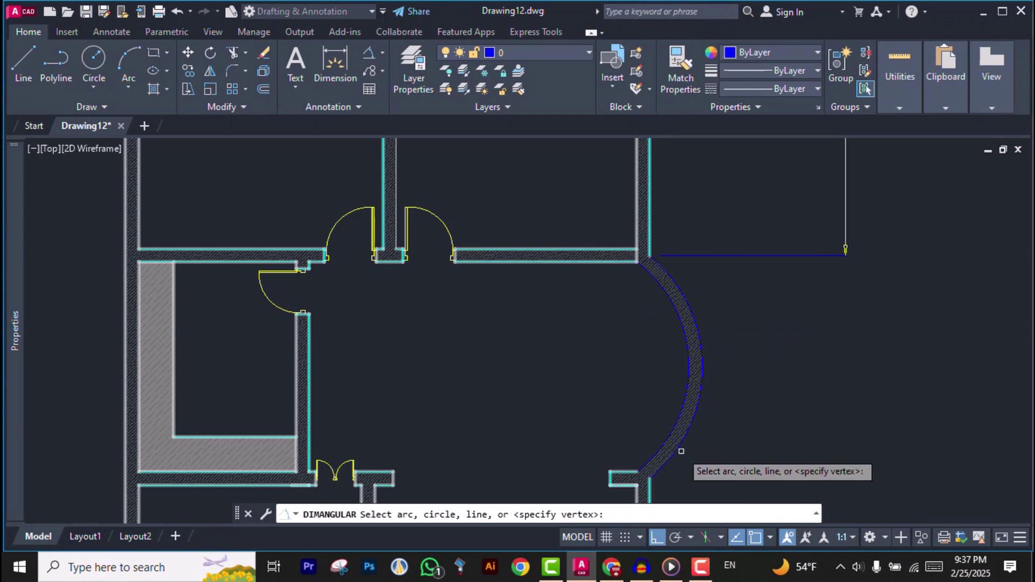
scroll(526, 355, down, 5)
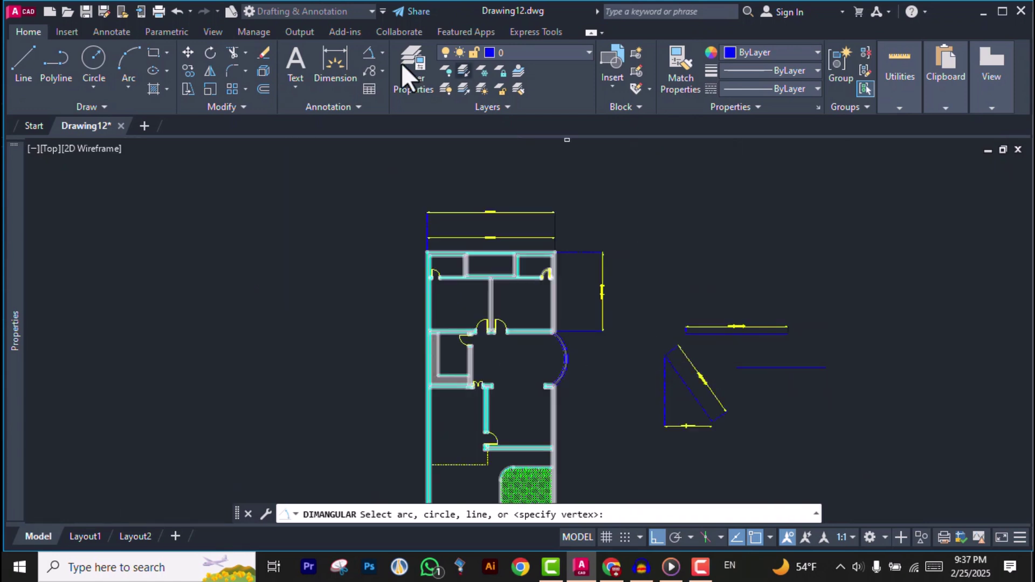
Draw two connected lines in the empty area beside the plan's upper part, one vertical and one horizontal from its lower end, forming a right angle
click(24, 66)
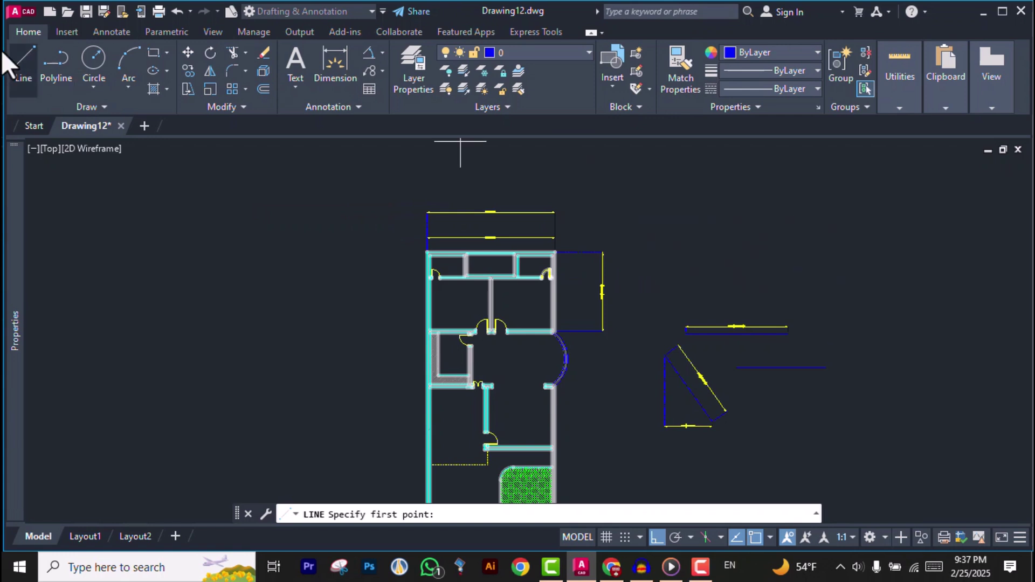
click(24, 65)
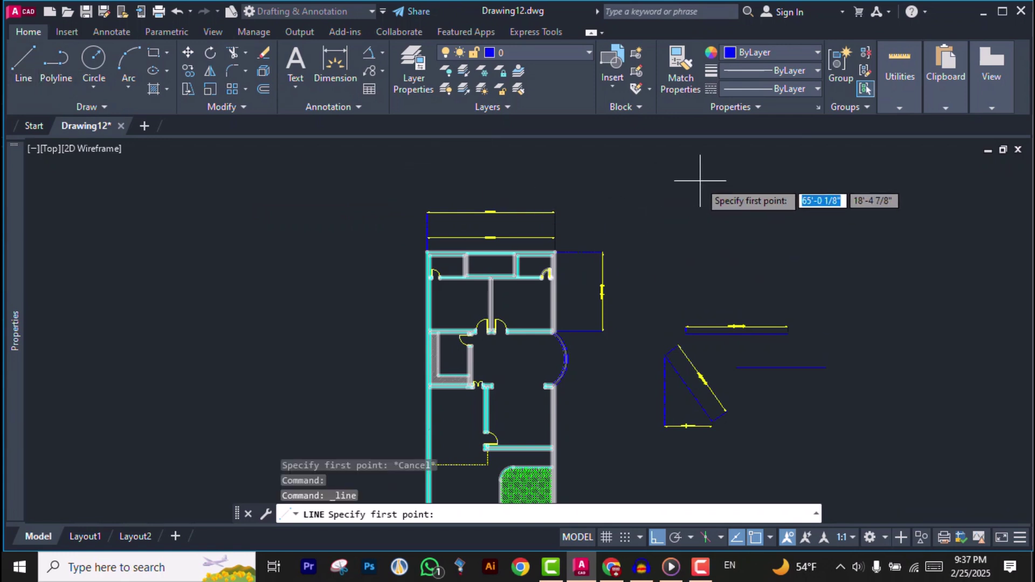
click(227, 191)
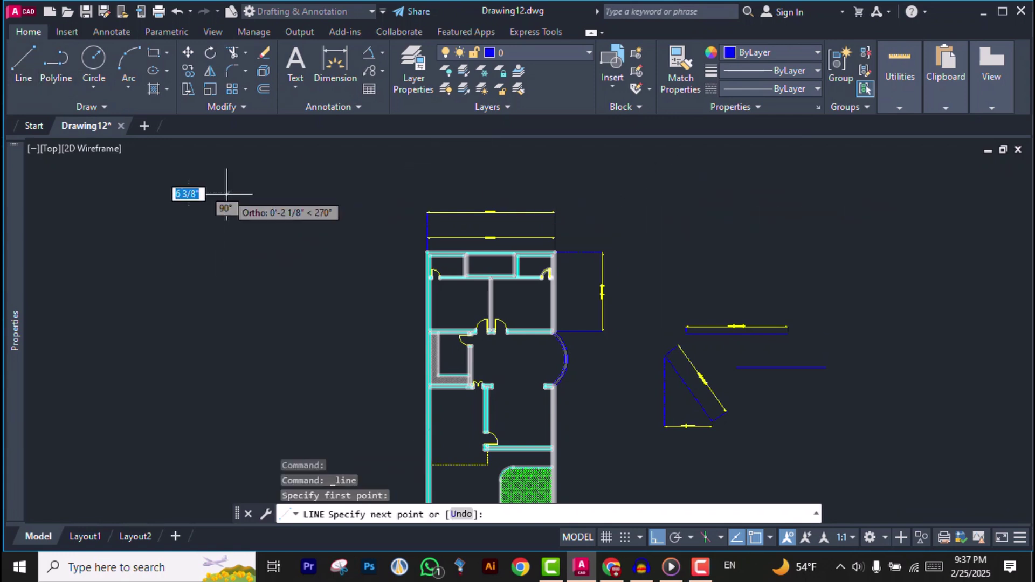
click(229, 263)
click(320, 264)
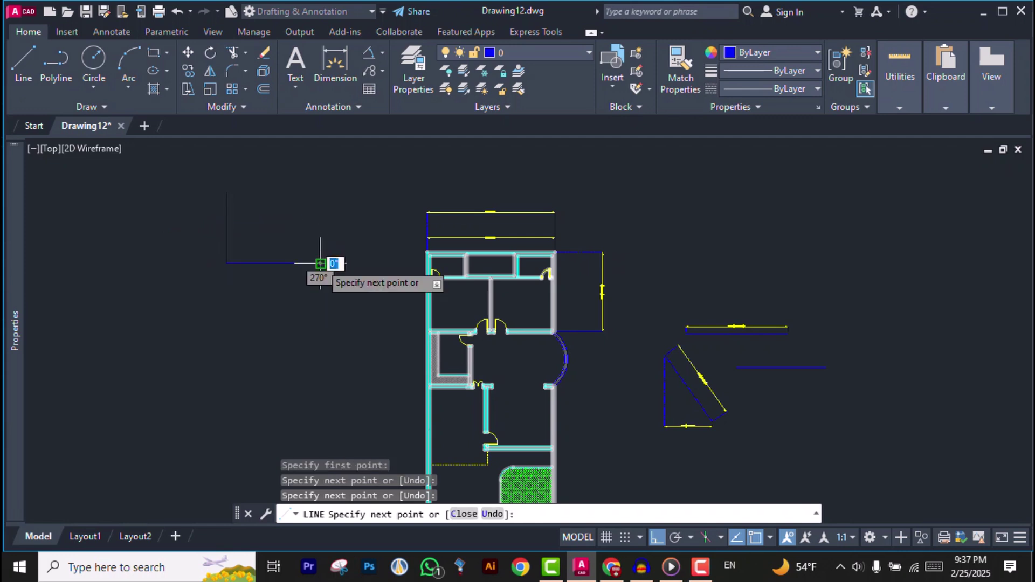
key(Return)
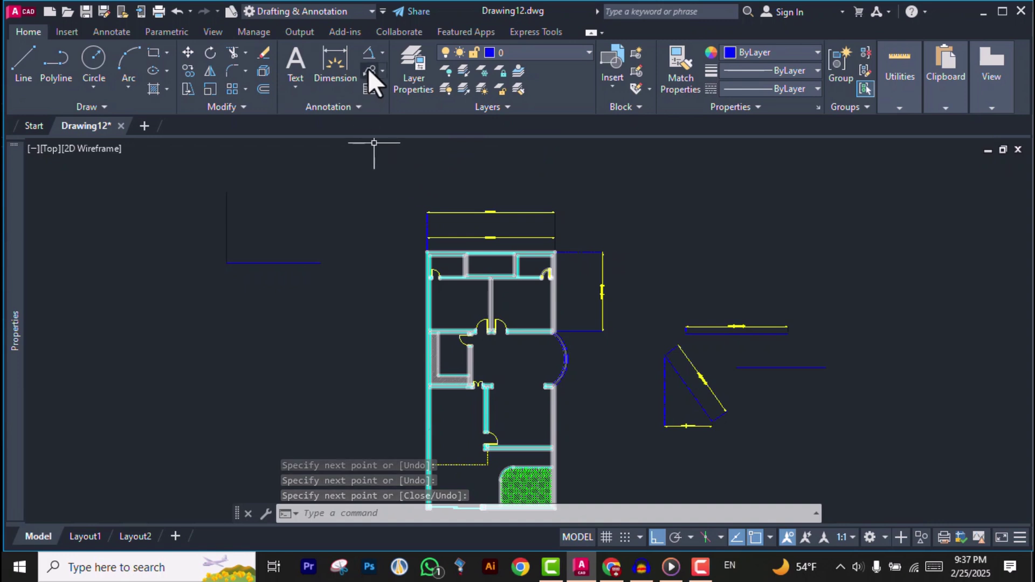
Add an Arc Length dimension to the inner arc of the curved wall, placing it outside the plan
click(382, 52)
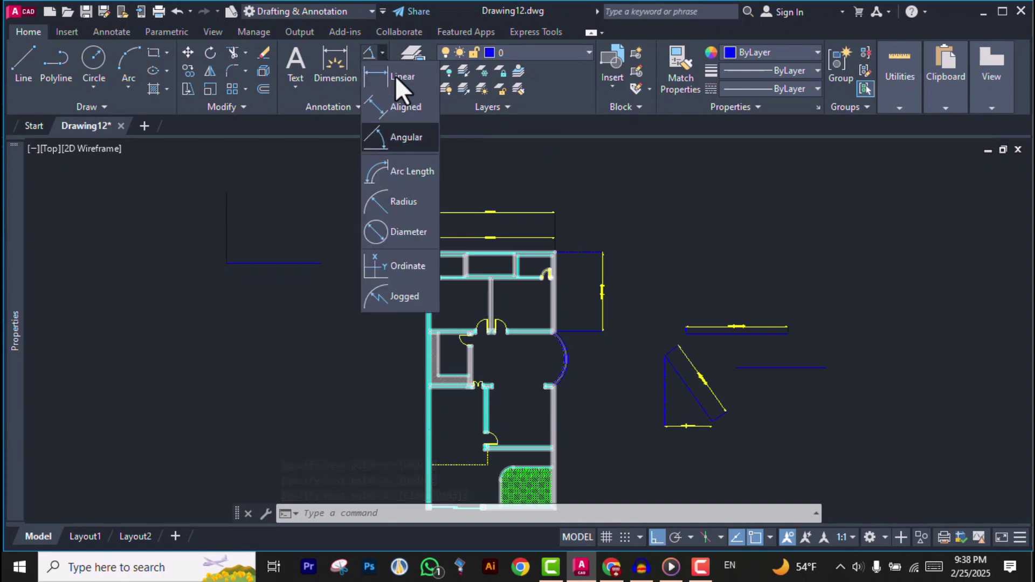
click(410, 176)
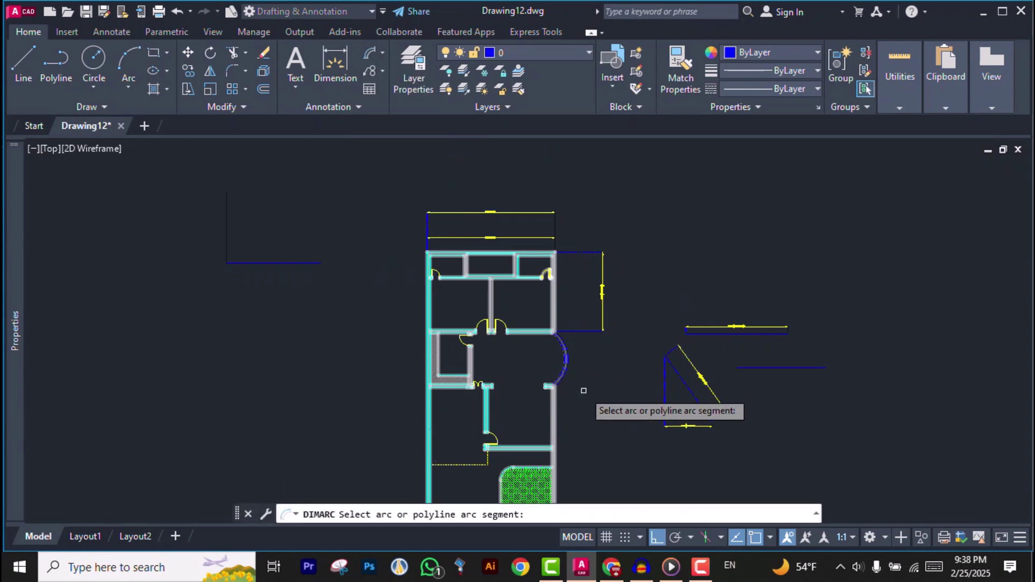
scroll(561, 388, up, 5)
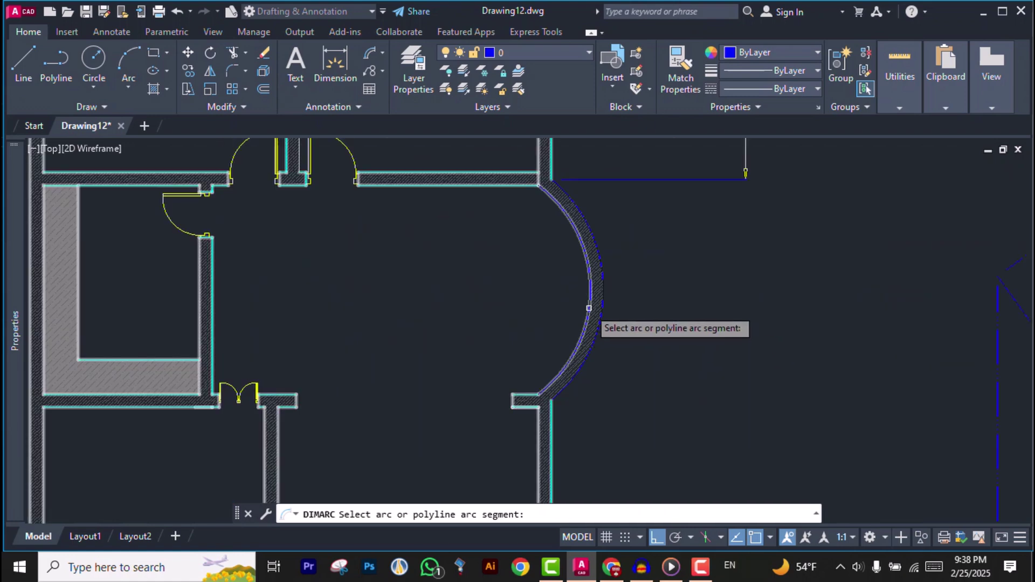
click(589, 307)
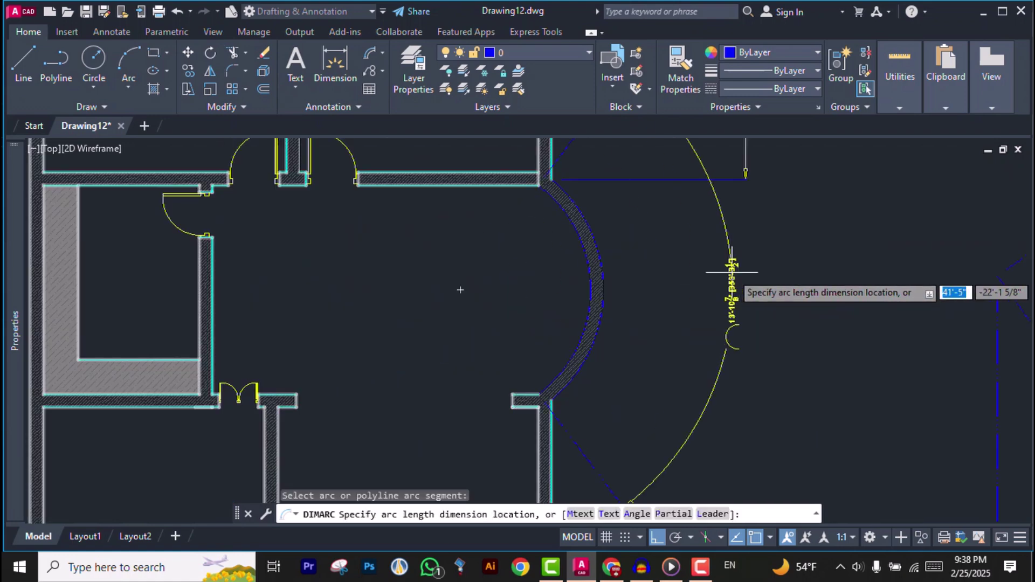
click(704, 272)
scroll(711, 272, up, 5)
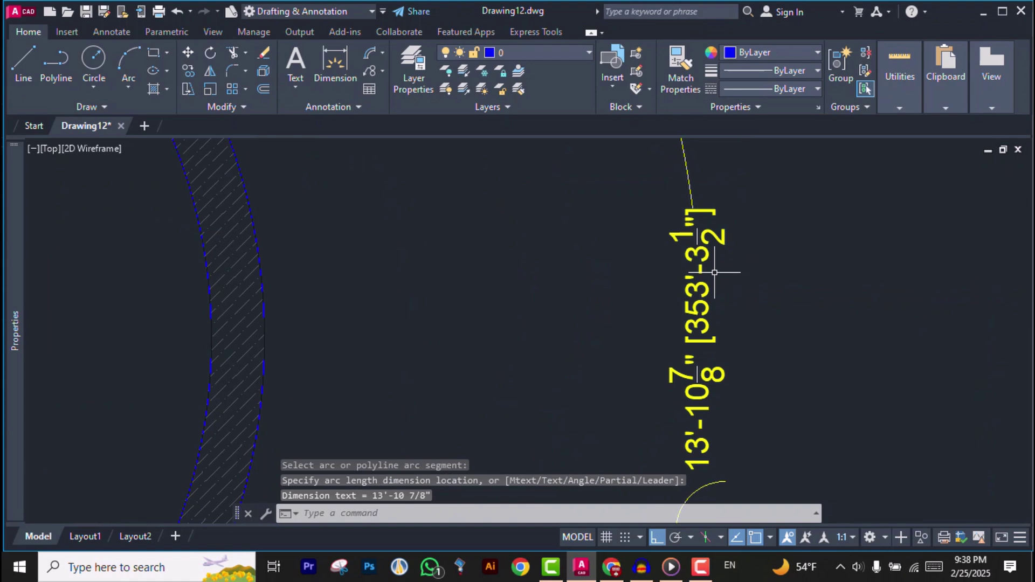
Add a Radius dimension to the rounded corner of the green hatched area, with its text inside the hatch
scroll(714, 272, down, 8)
scroll(704, 369, down, 2)
scroll(642, 411, up, 5)
key(Escape)
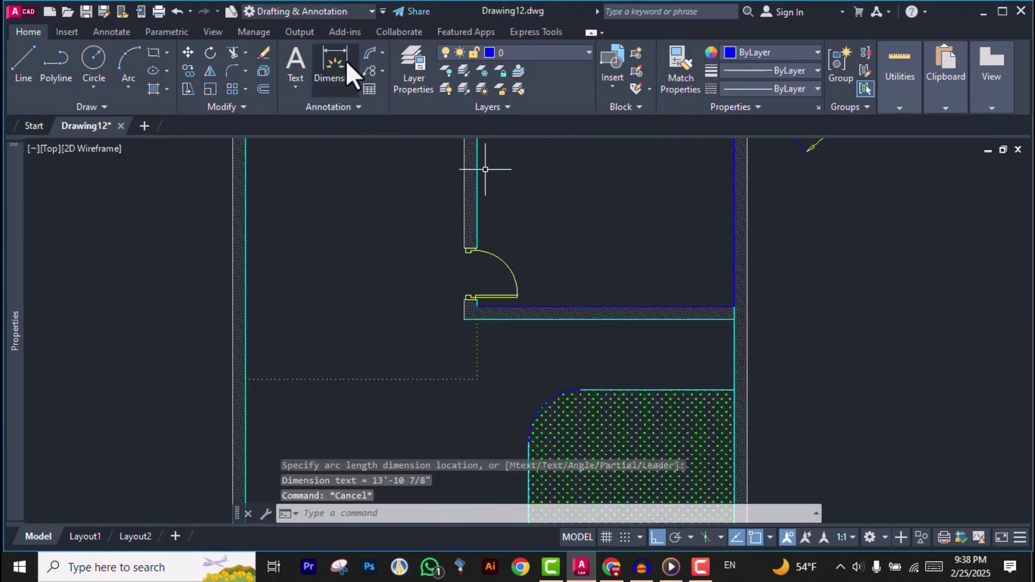
click(383, 53)
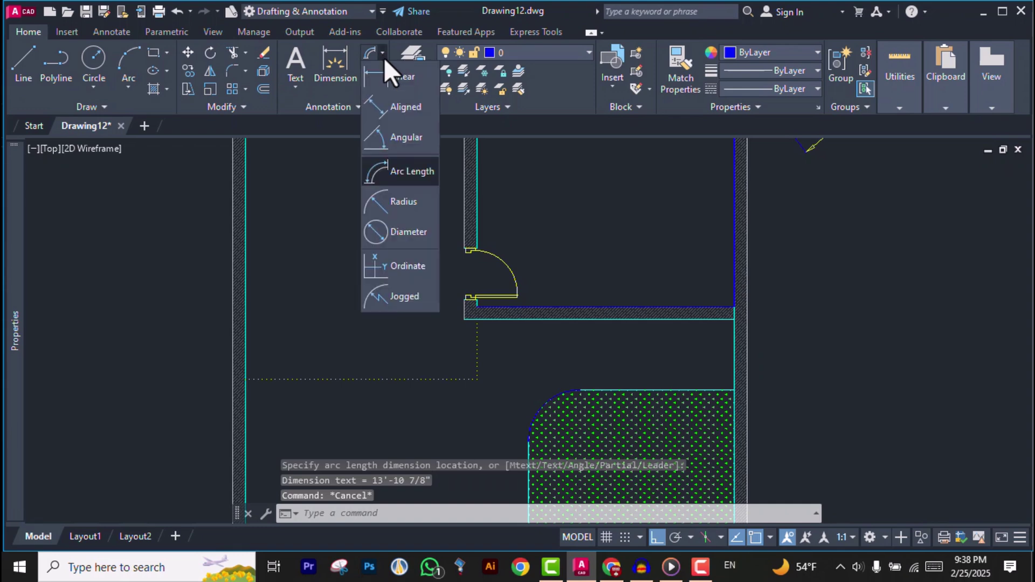
click(408, 200)
click(539, 411)
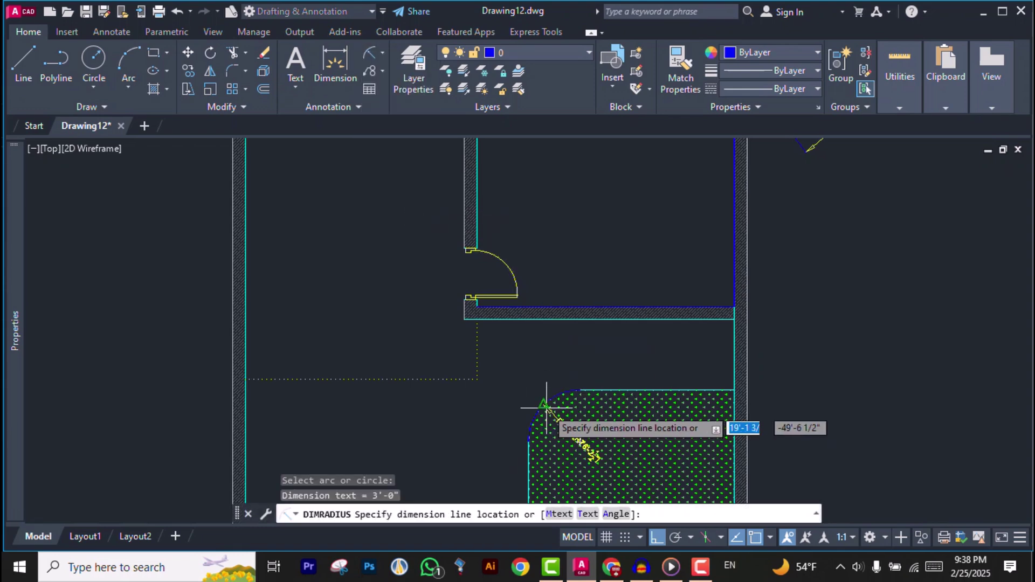
scroll(552, 415, up, 6)
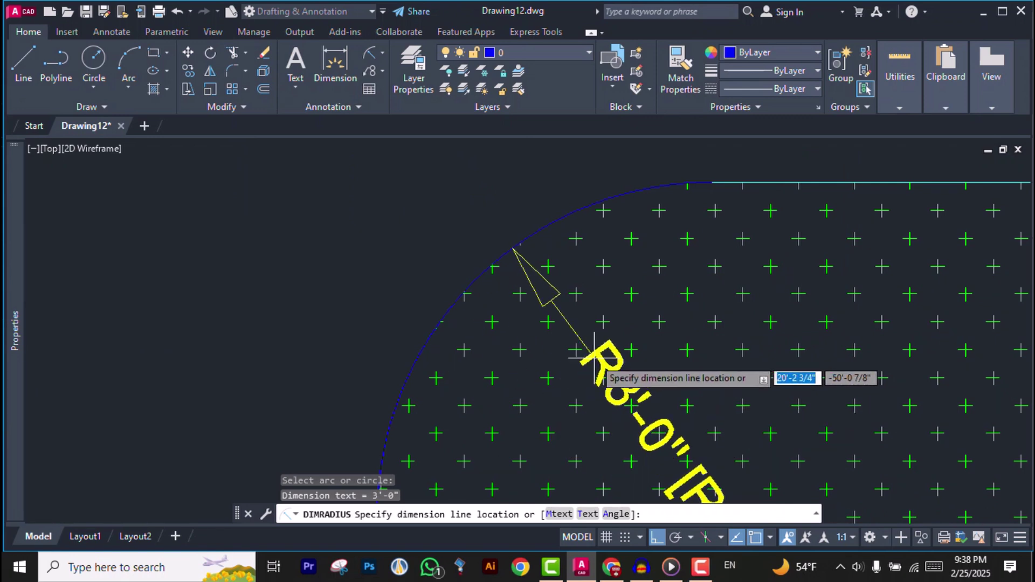
click(595, 354)
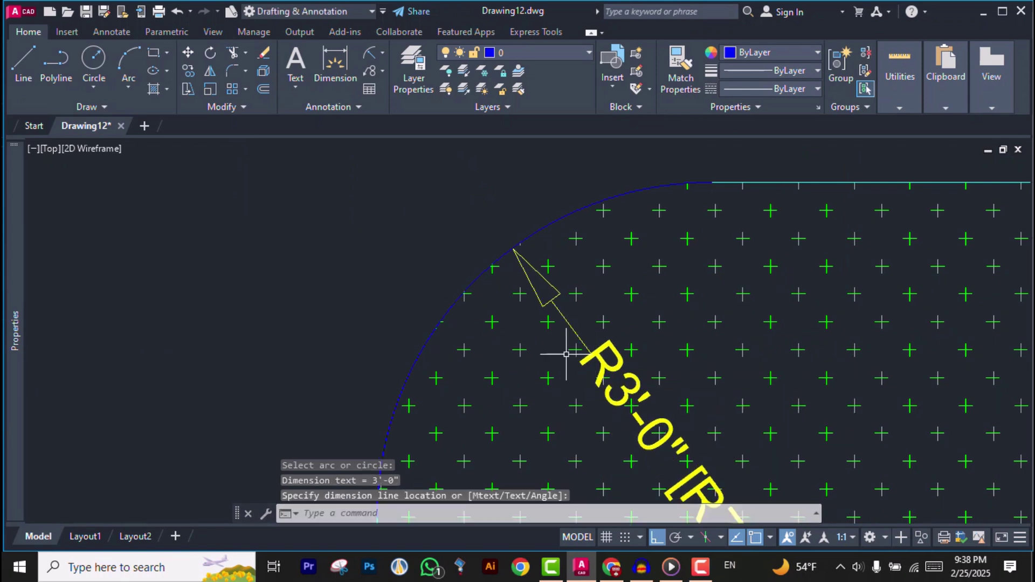
Add a Diameter dimension to the same rounded corner, placing its text outside the hatched area
click(383, 54)
click(416, 232)
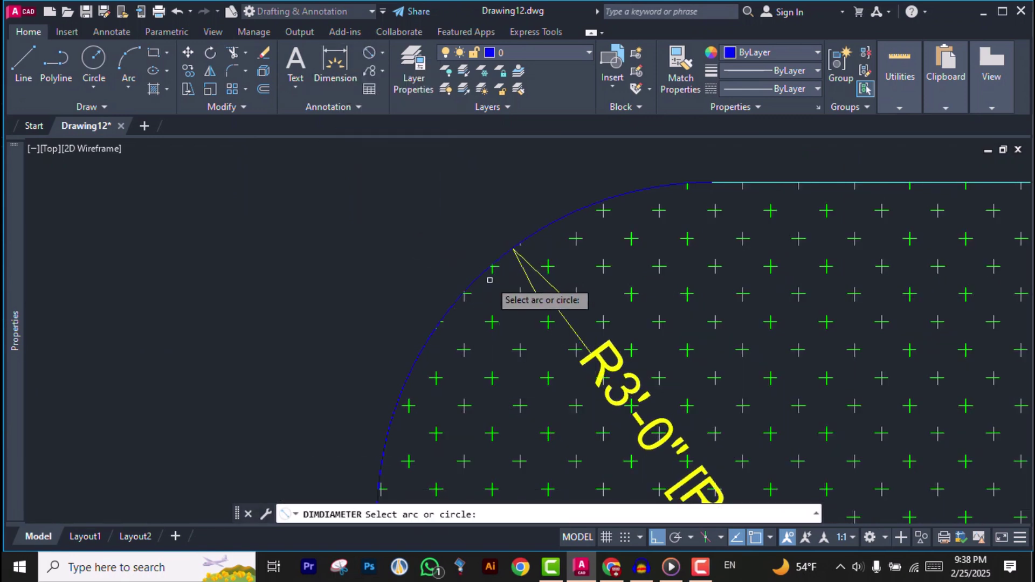
click(494, 266)
scroll(423, 238, down, 5)
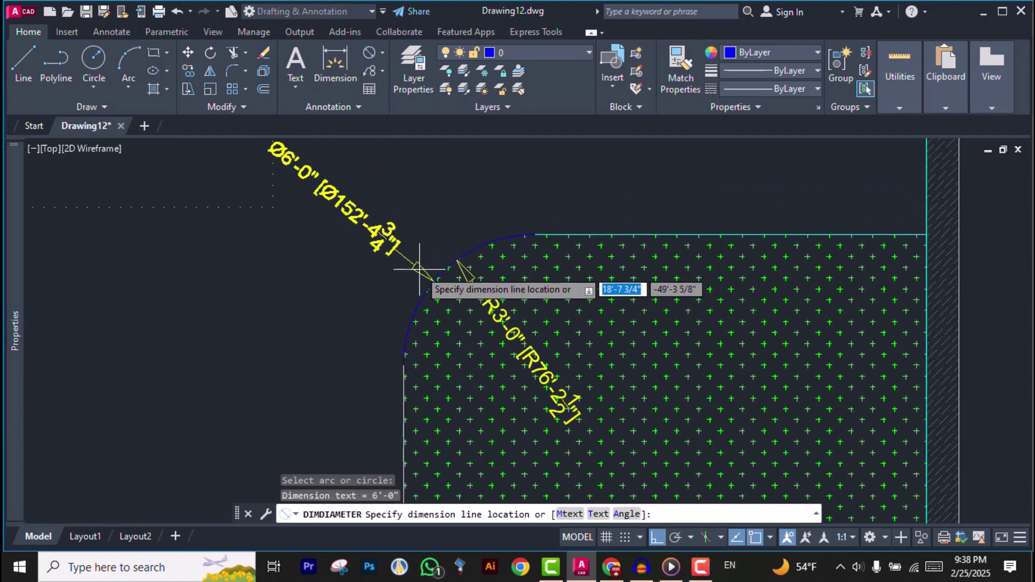
scroll(352, 243, up, 4)
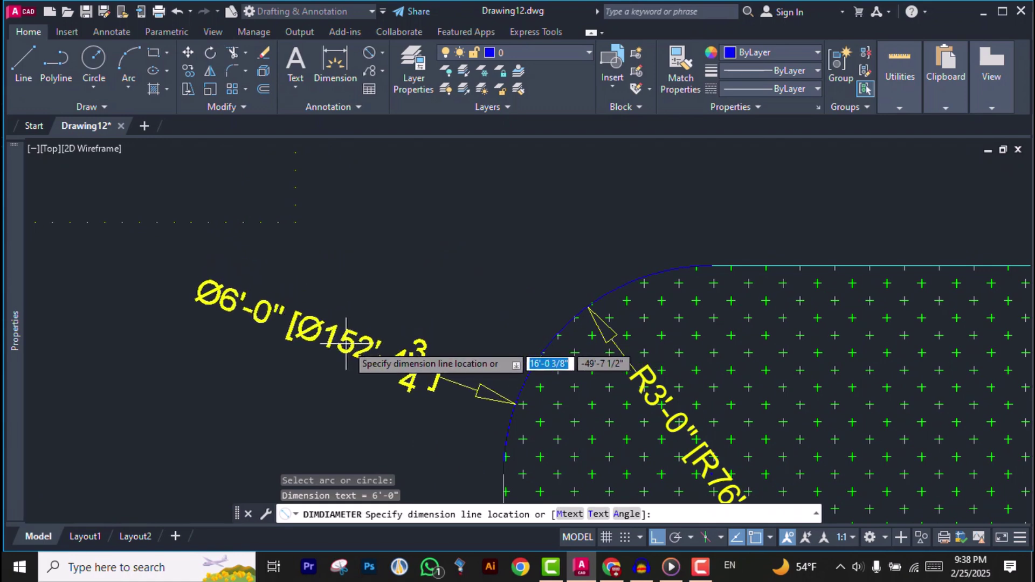
scroll(402, 302, down, 4)
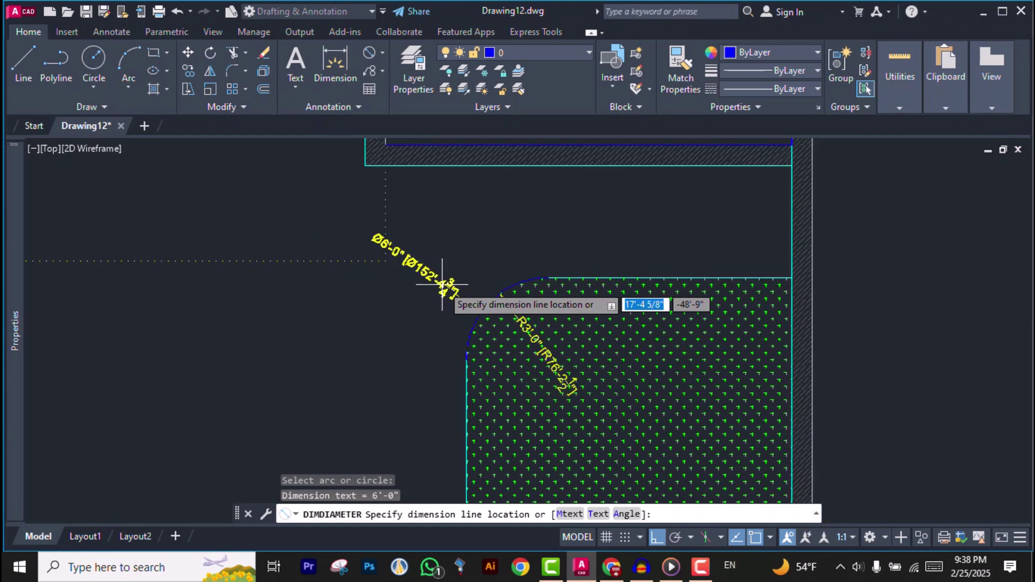
click(420, 294)
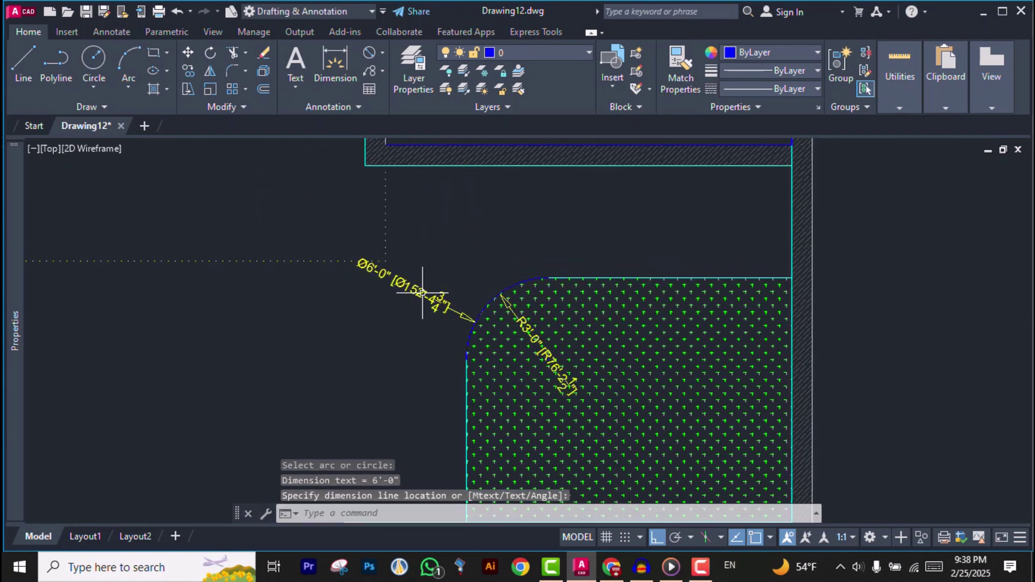
click(380, 56)
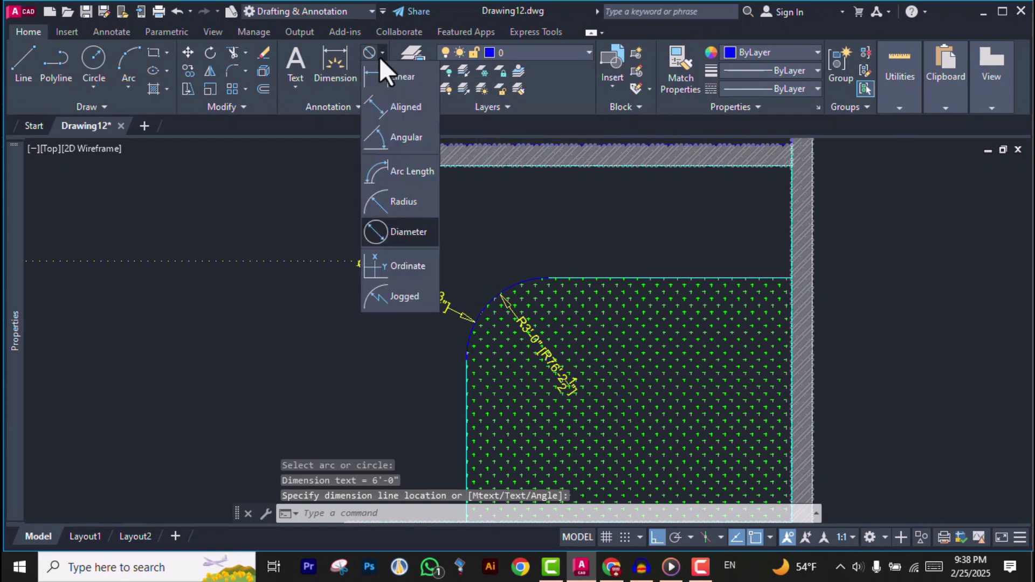
click(380, 57)
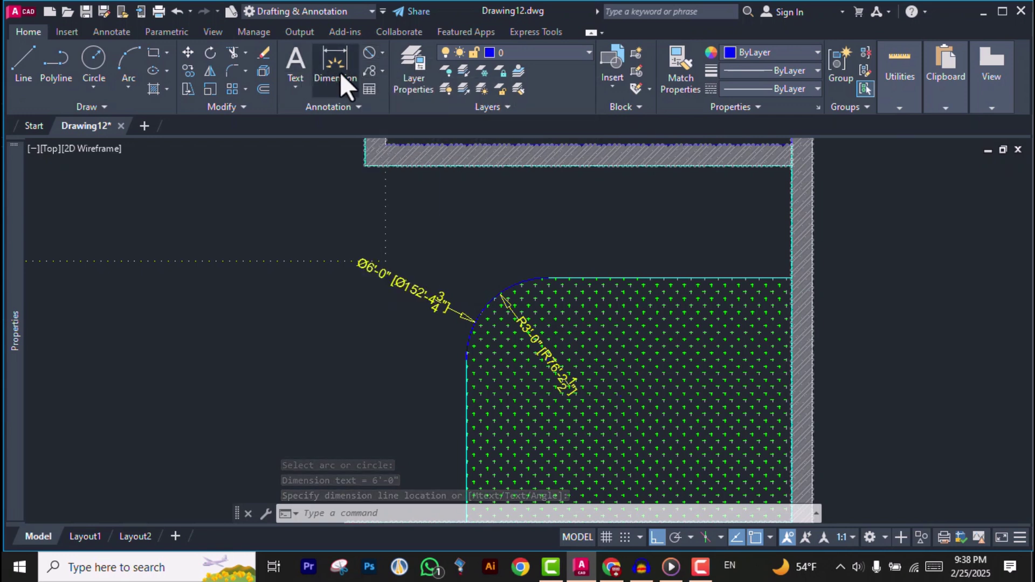
scroll(450, 326, down, 6)
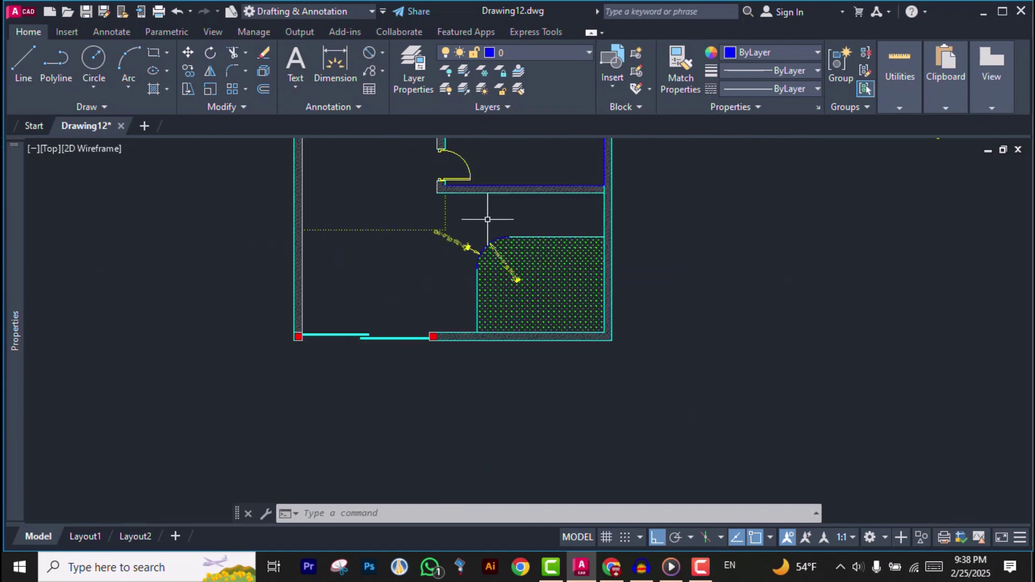
scroll(450, 326, up, 6)
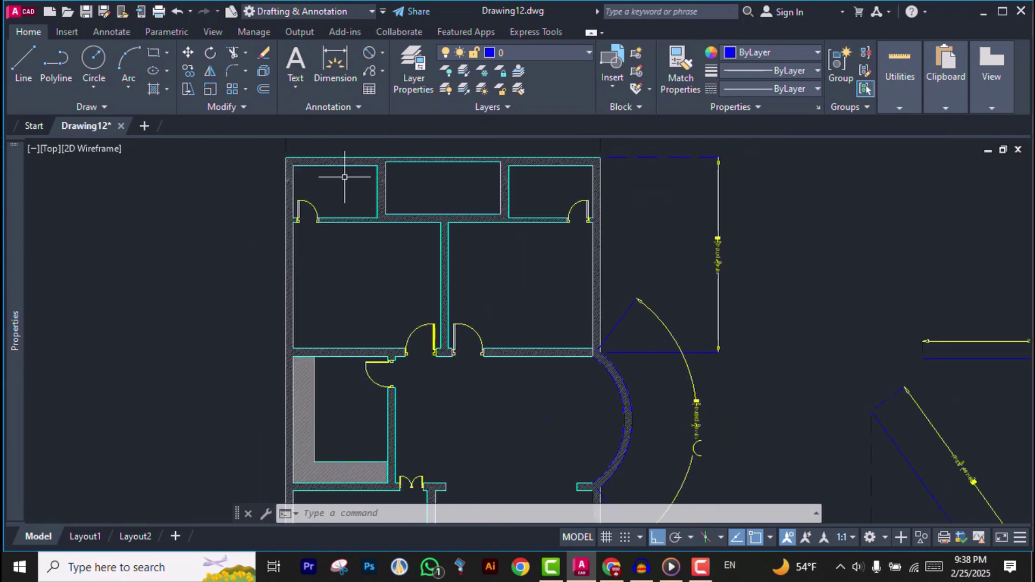
click(295, 89)
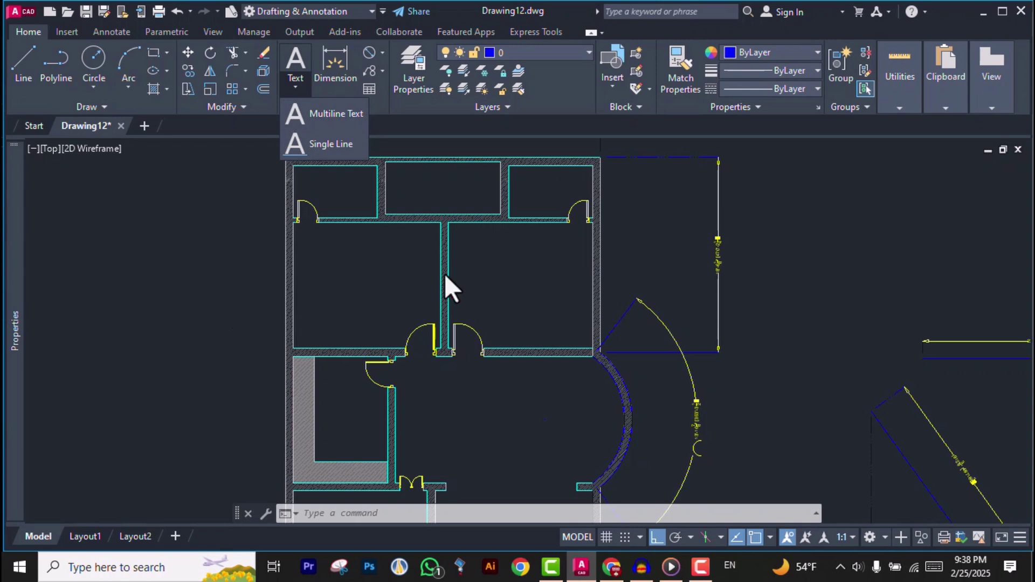
click(389, 268)
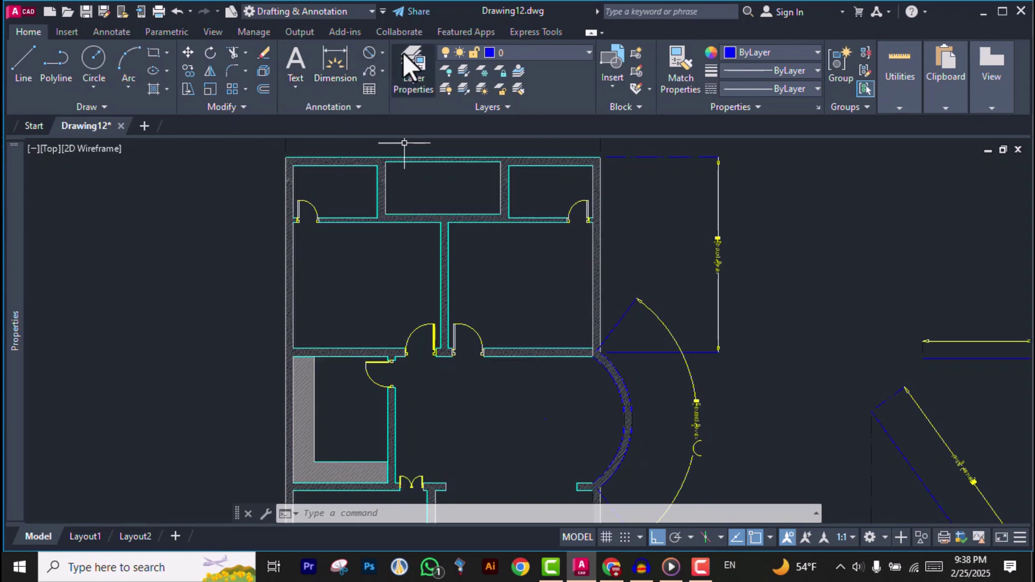
click(386, 54)
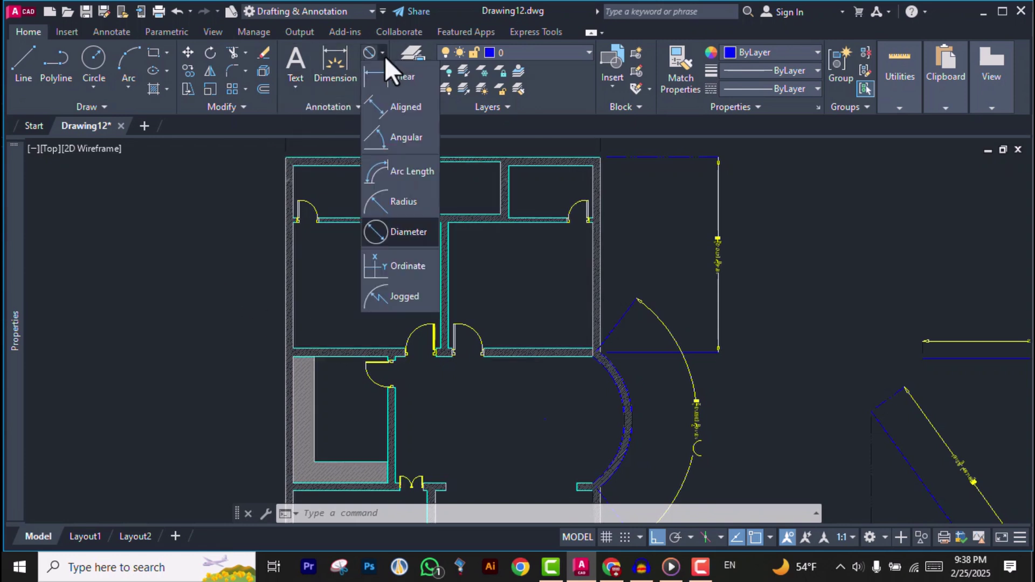
click(387, 71)
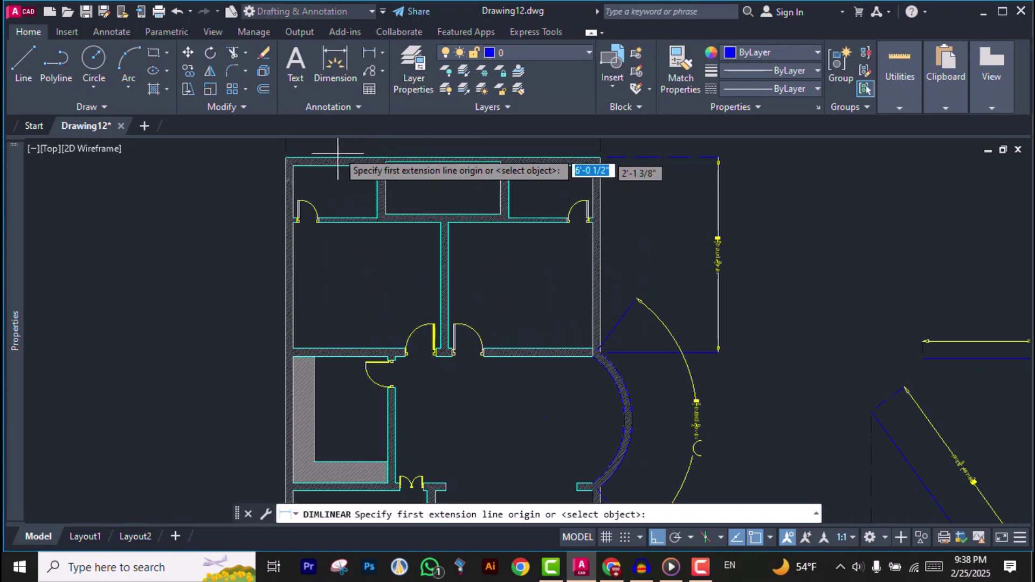
Start a Multiline Text object with a text box inside the left one of the two large adjoining rooms
click(294, 89)
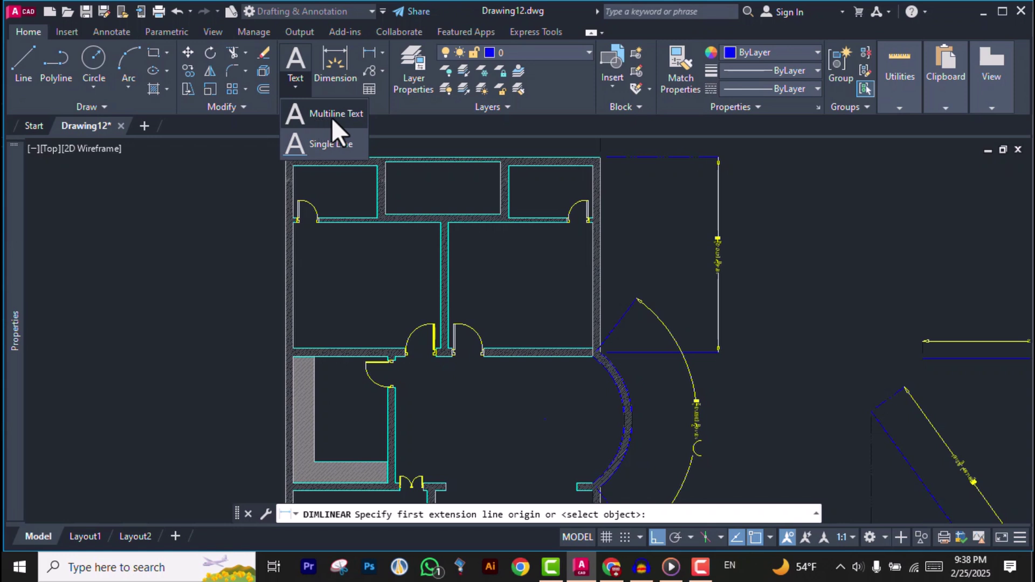
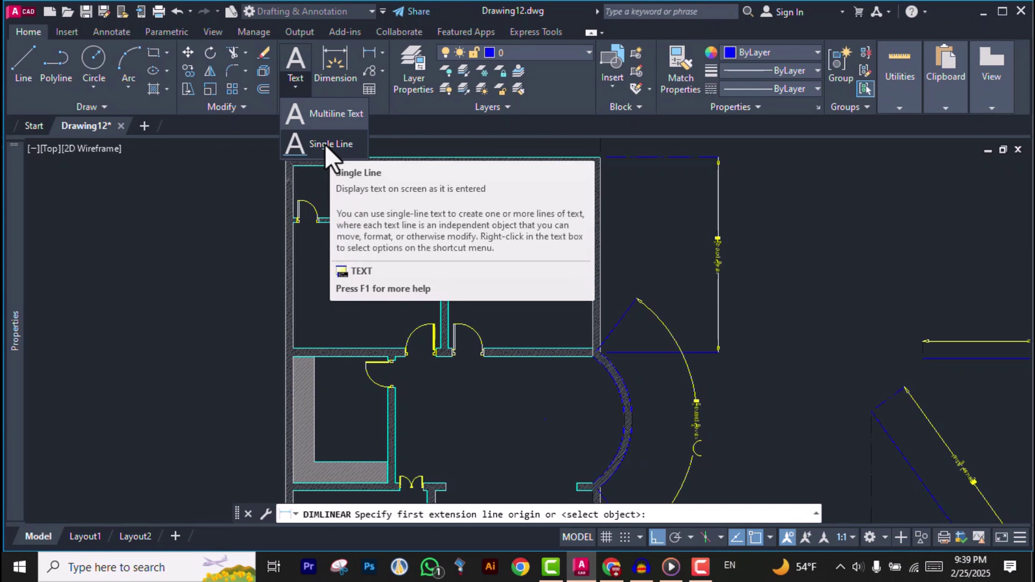
click(329, 112)
scroll(389, 254, up, 2)
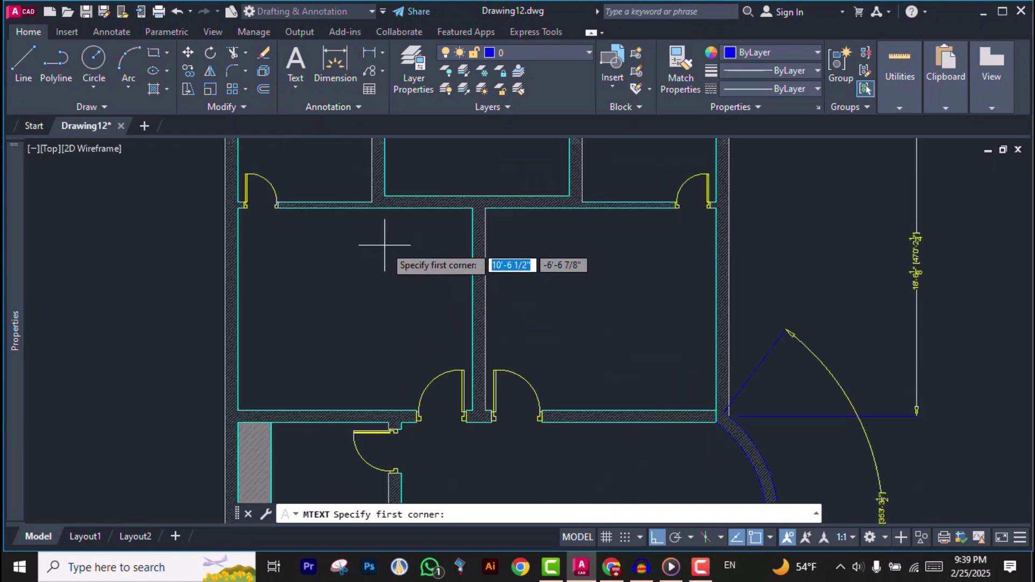
scroll(345, 248, up, 2)
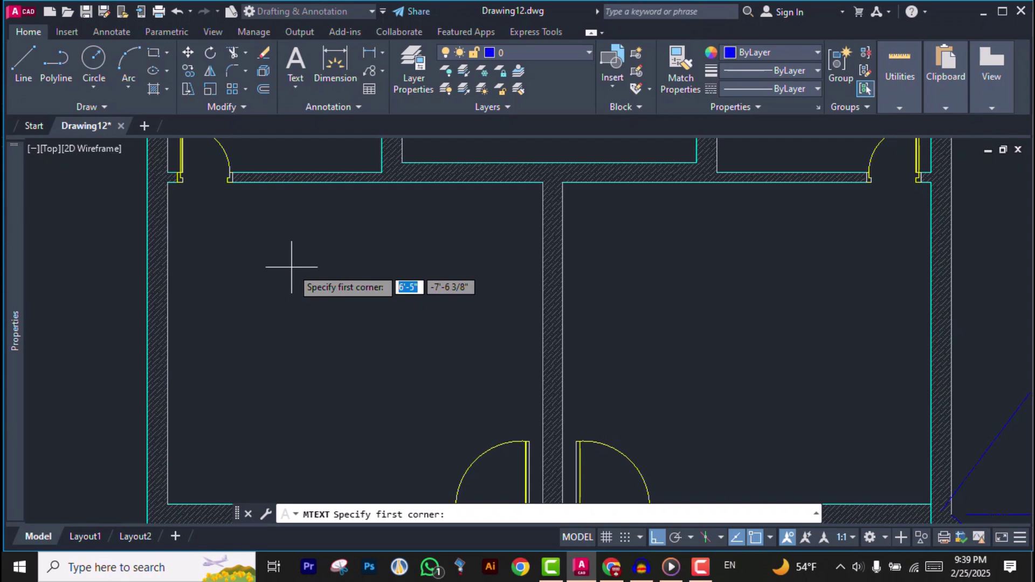
click(214, 242)
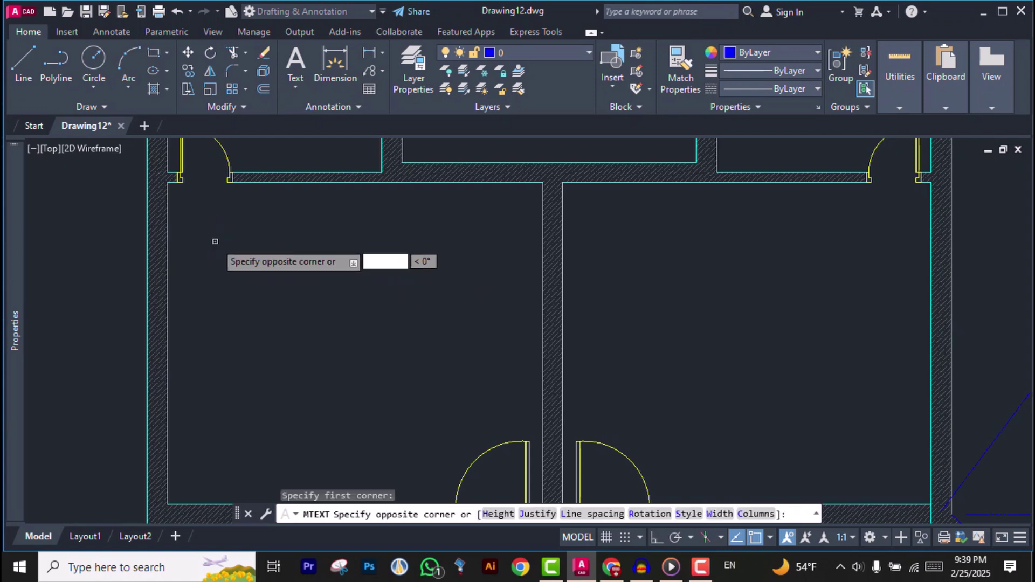
click(443, 306)
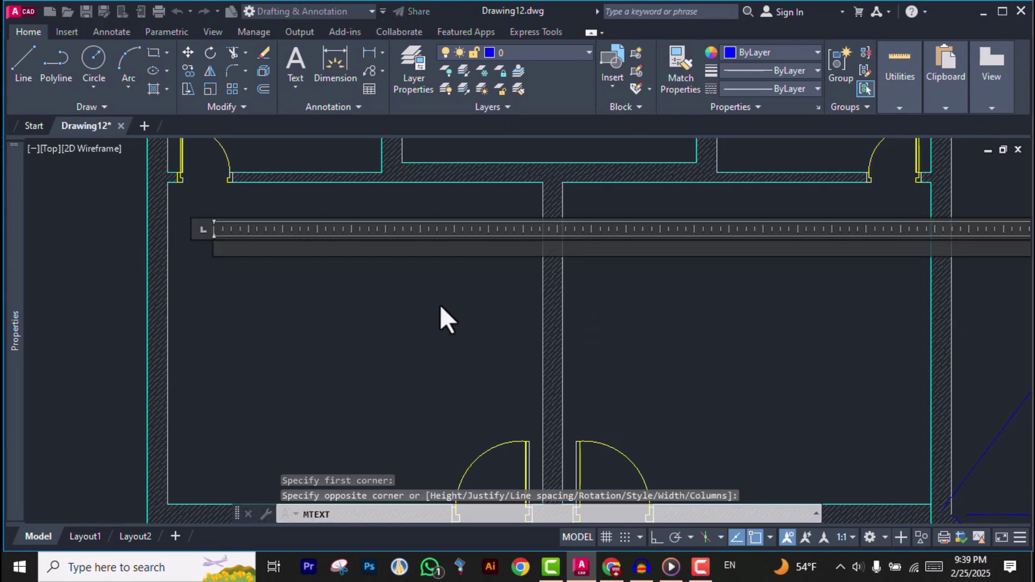
scroll(345, 285, down, 2)
scroll(337, 292, down, 3)
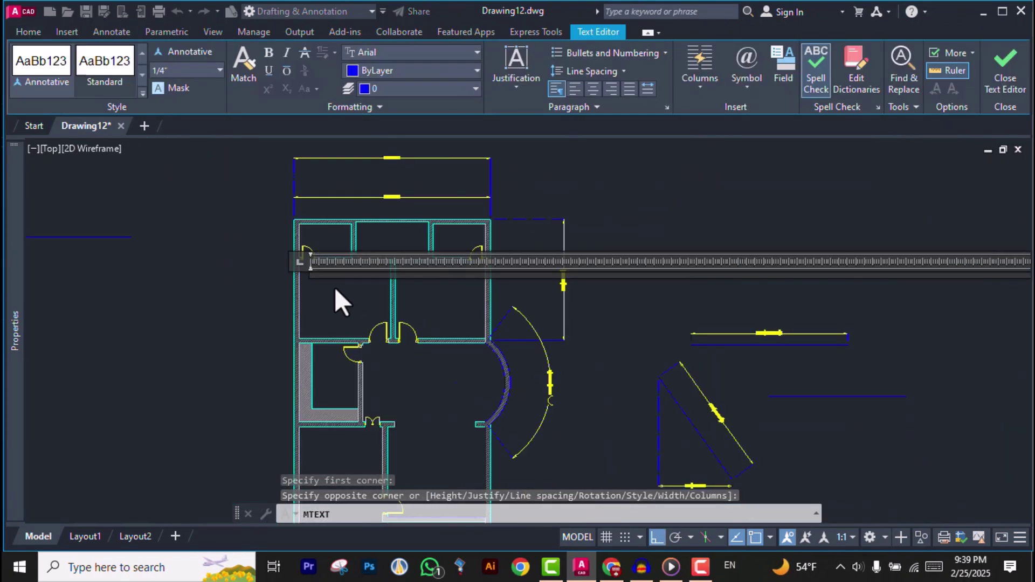
scroll(354, 286, up, 3)
scroll(358, 273, up, 2)
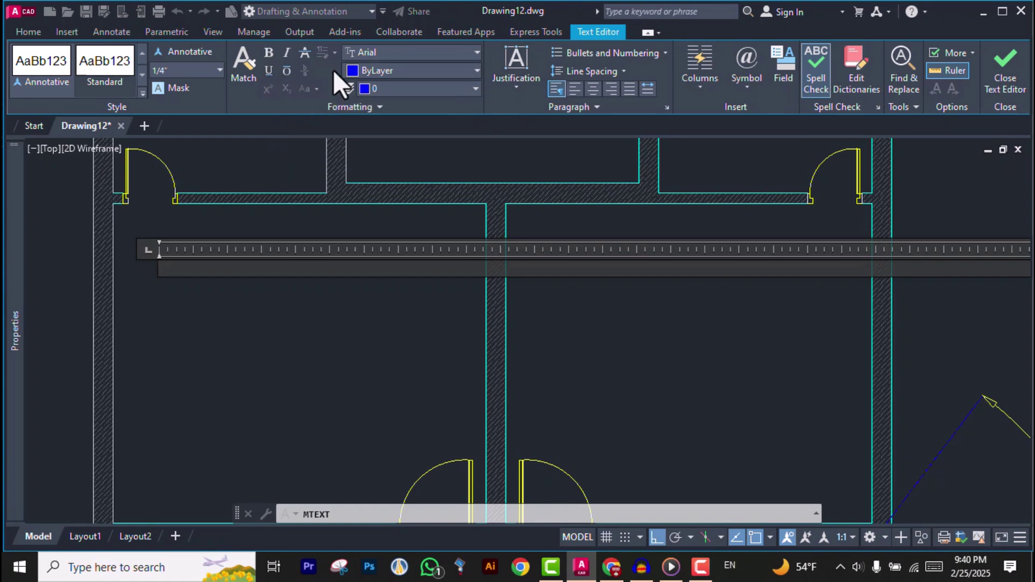
Look through the text height and line spacing options and enter 0" in the multiline text box
click(218, 69)
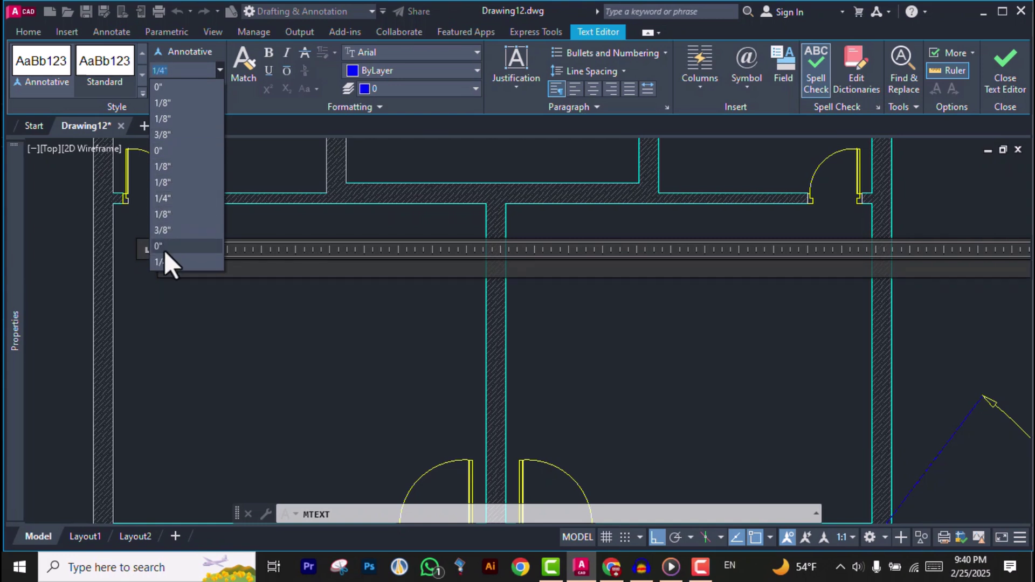
click(174, 77)
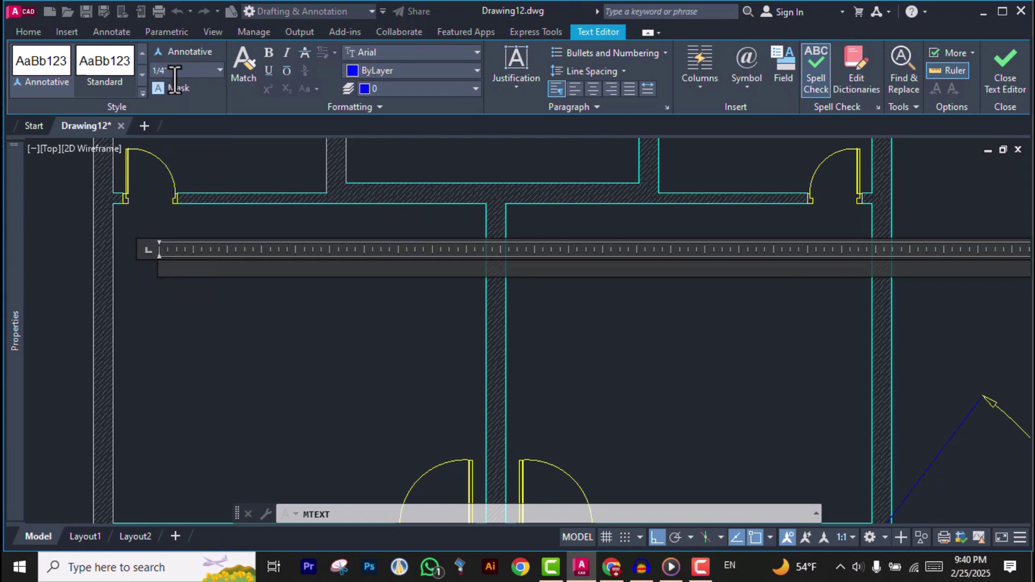
text(")
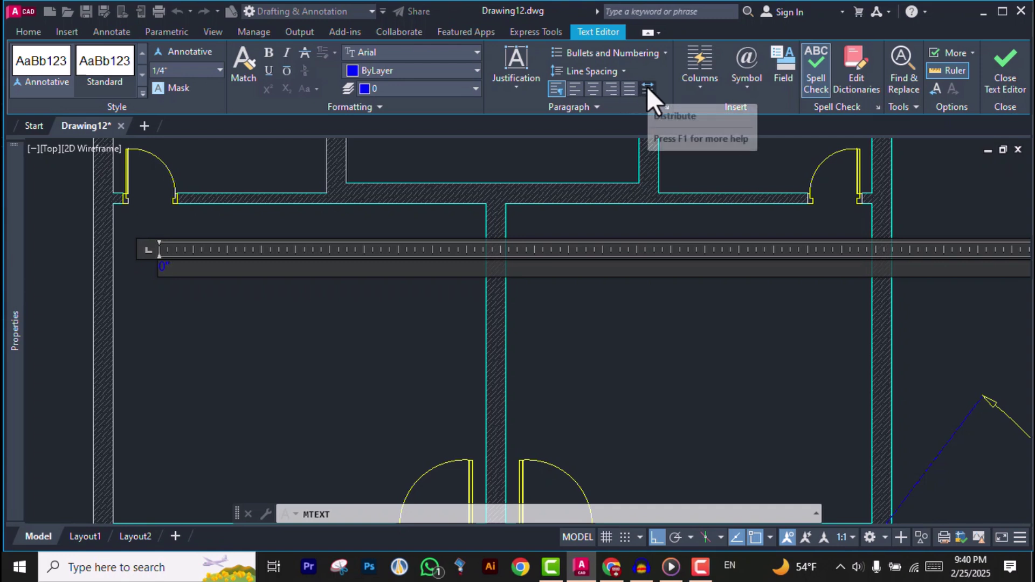
click(622, 73)
click(622, 72)
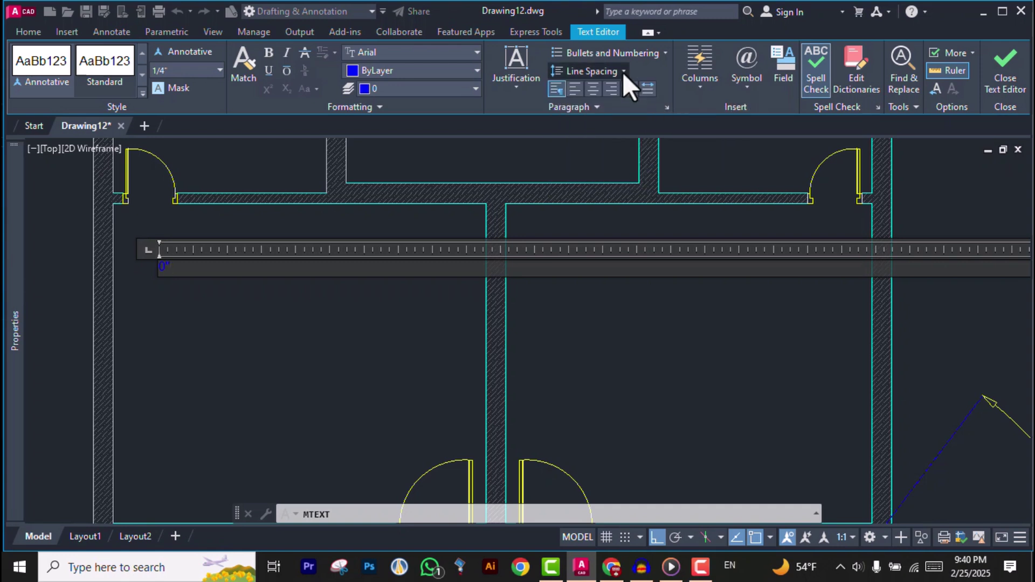
Centre-align the multiline text, enter BED ROOM as its content and finish the text object
click(590, 85)
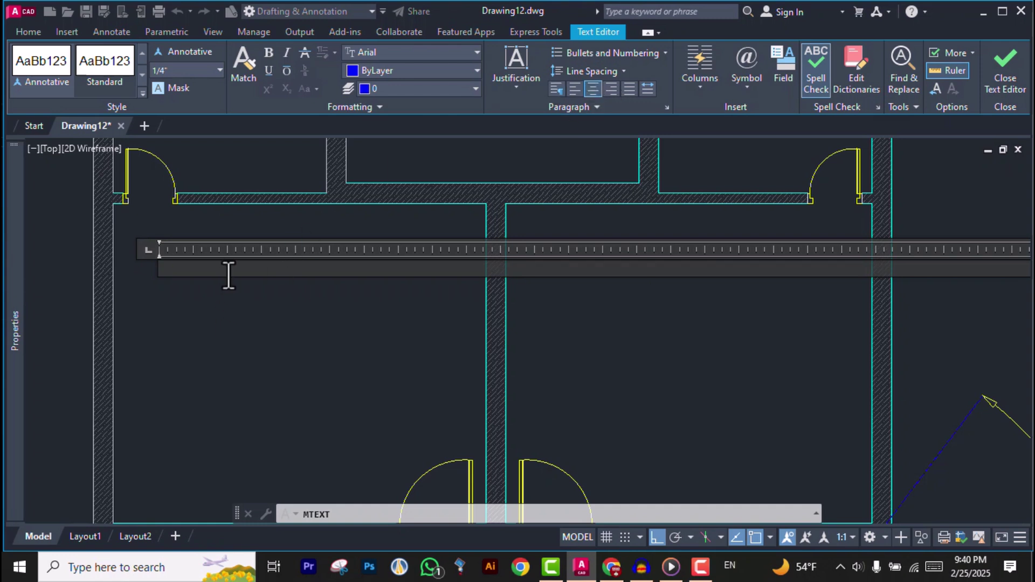
scroll(228, 275, up, 5)
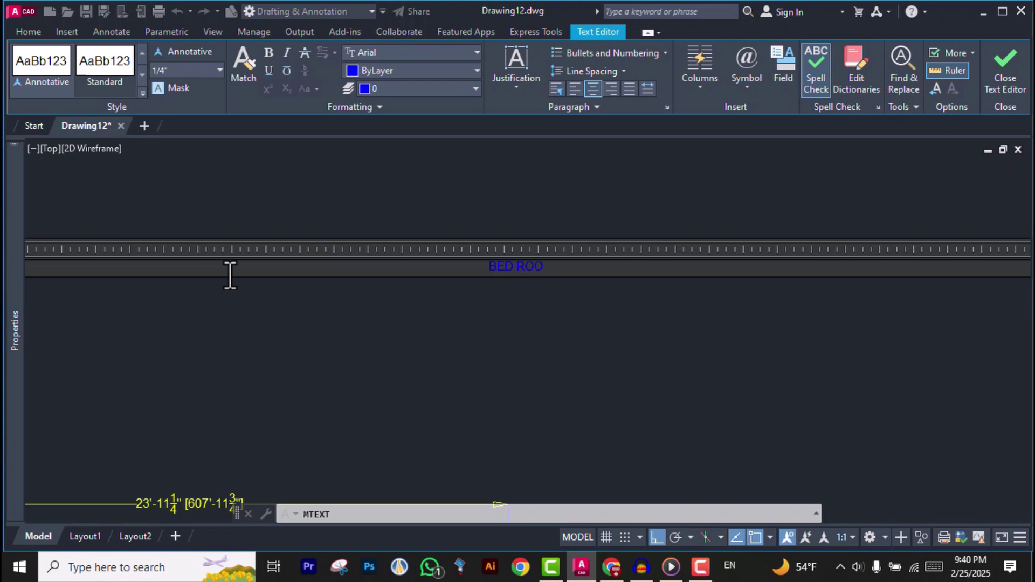
key(Return)
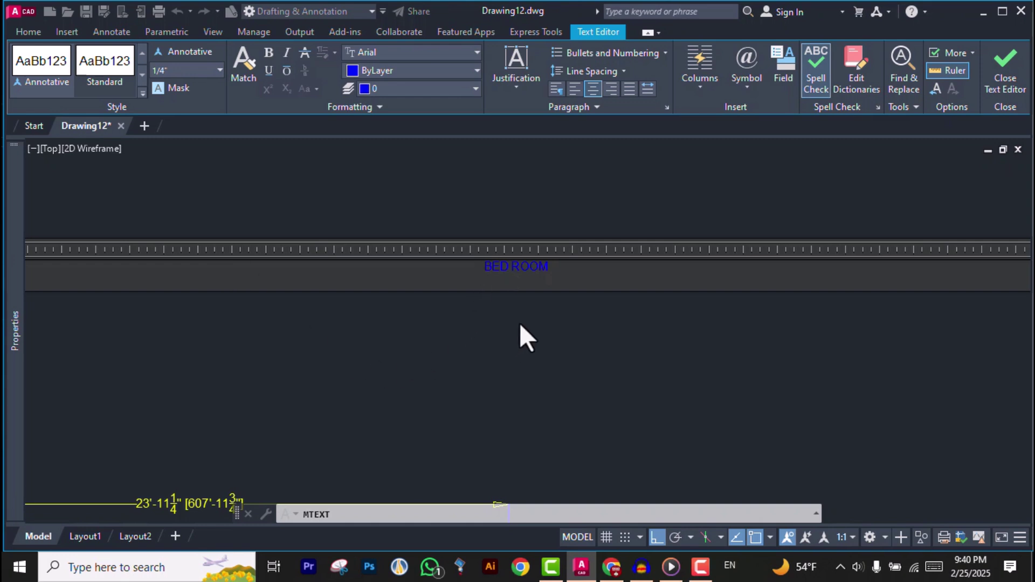
text(R)
key(BackSpace)
key(Escape)
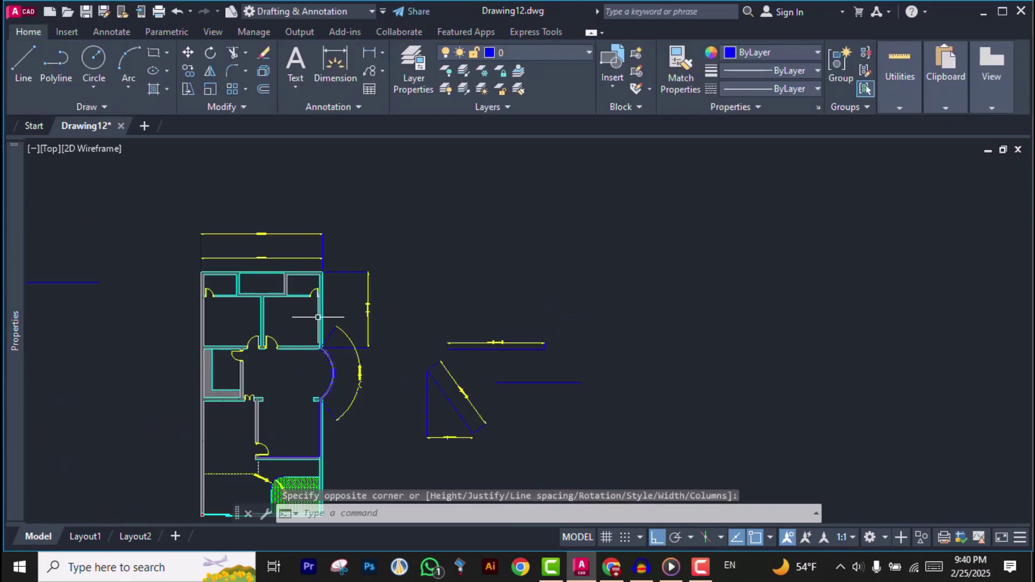
scroll(334, 314, down, 4)
scroll(419, 262, up, 6)
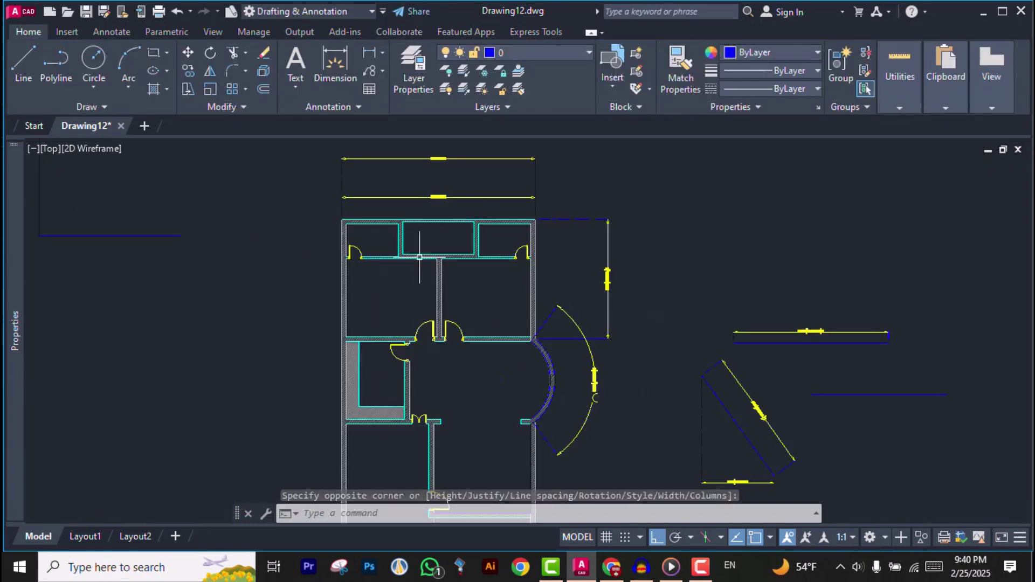
click(291, 83)
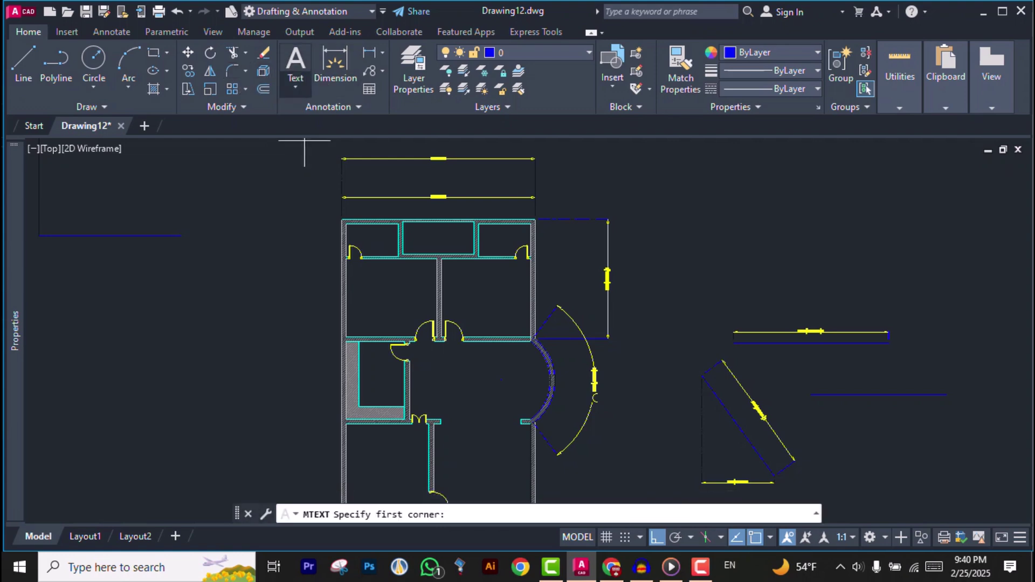
scroll(361, 259, up, 3)
scroll(383, 248, up, 4)
scroll(388, 237, up, 3)
key(Escape)
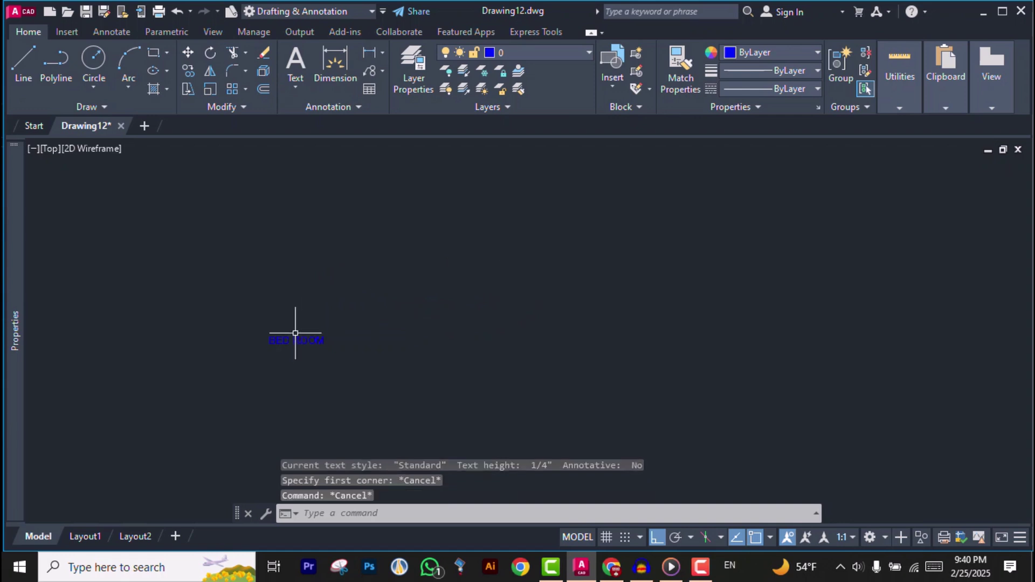
Set the text height of the BED ROOM label to 10" and finish editing it
click(295, 340)
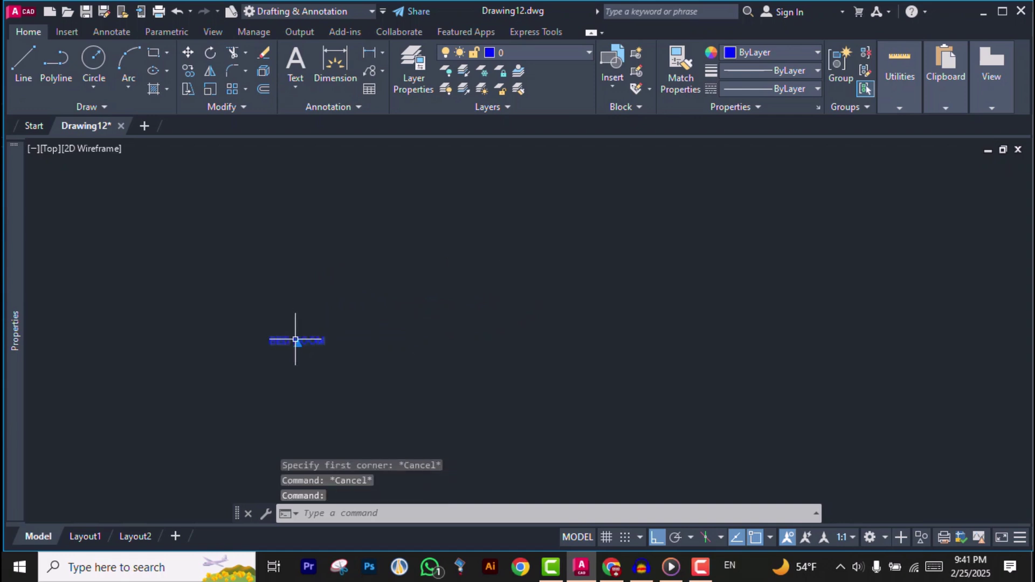
double_click(286, 339)
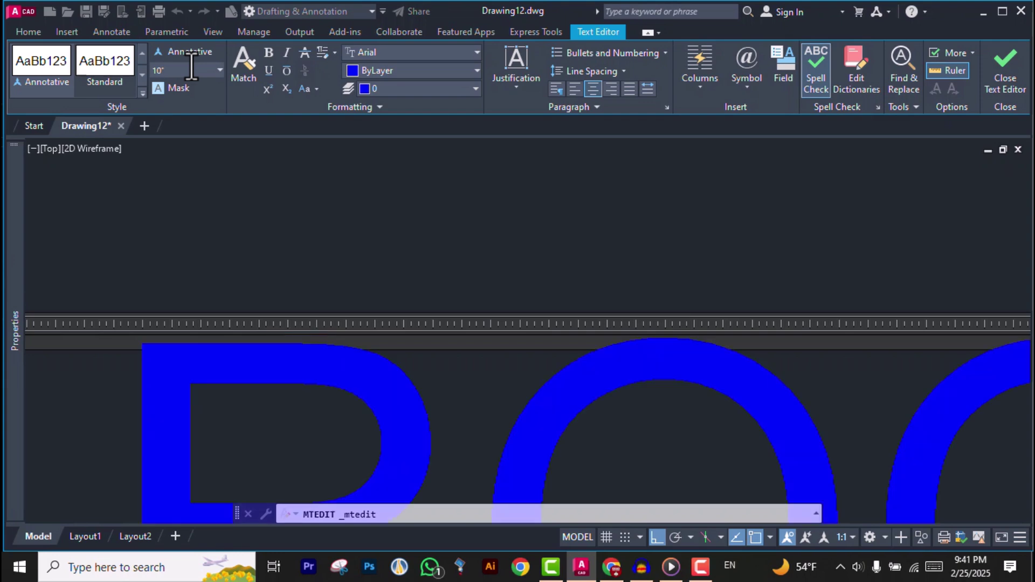
key(Return)
scroll(319, 254, down, 6)
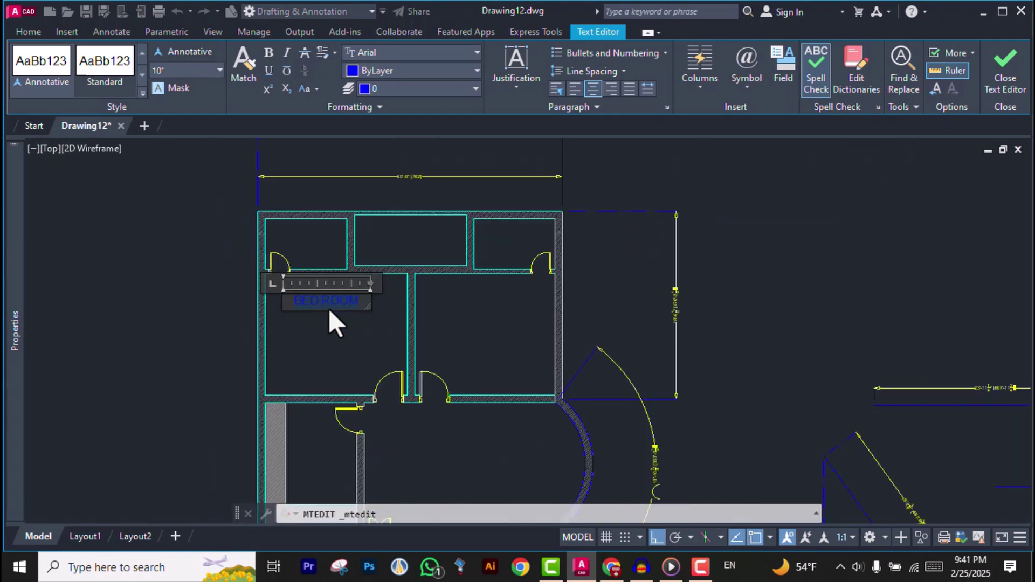
click(329, 328)
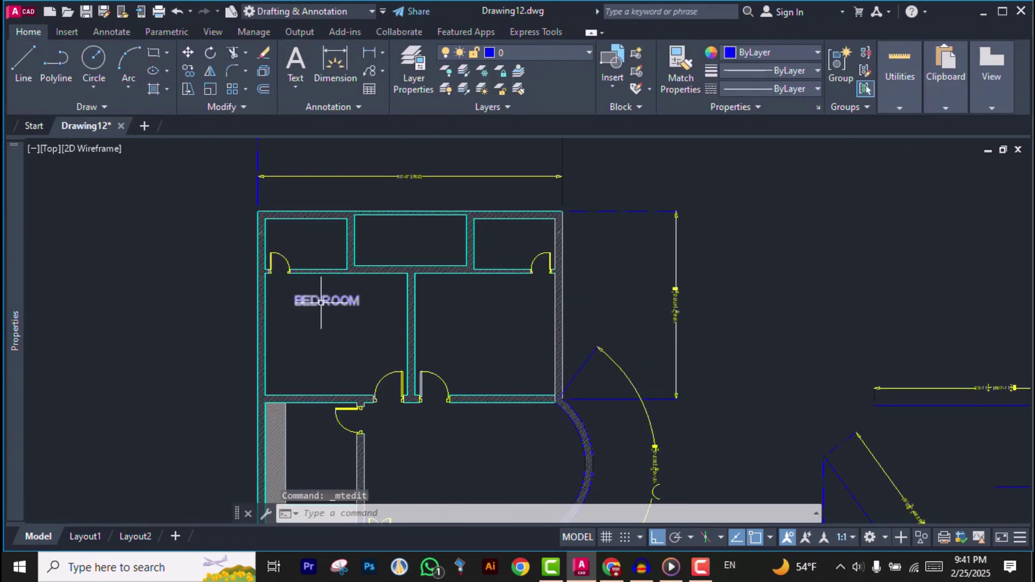
Add a horizontal Linear dimension across the inside width of the left large room, placed just above the BED ROOM label
click(347, 54)
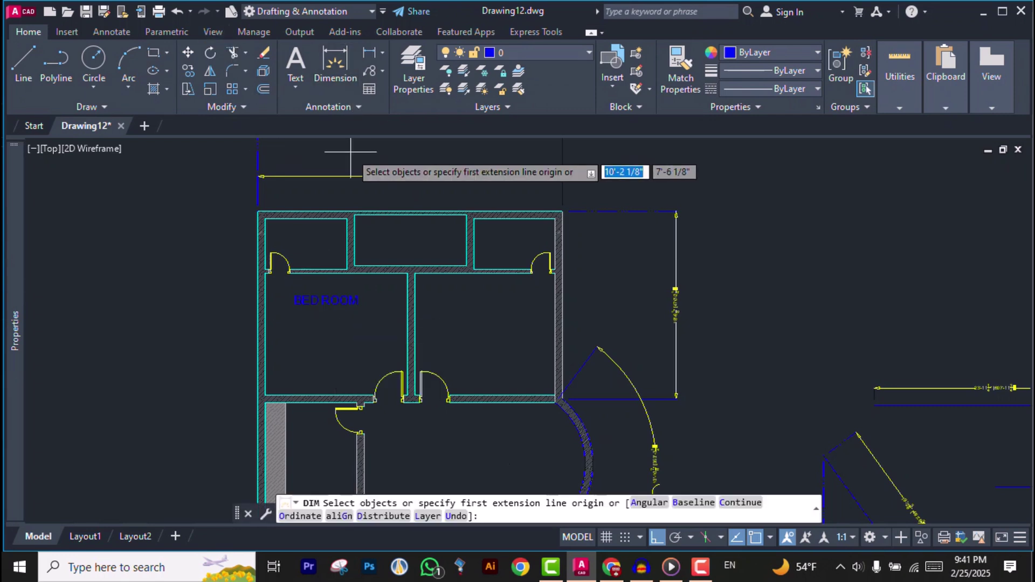
click(369, 52)
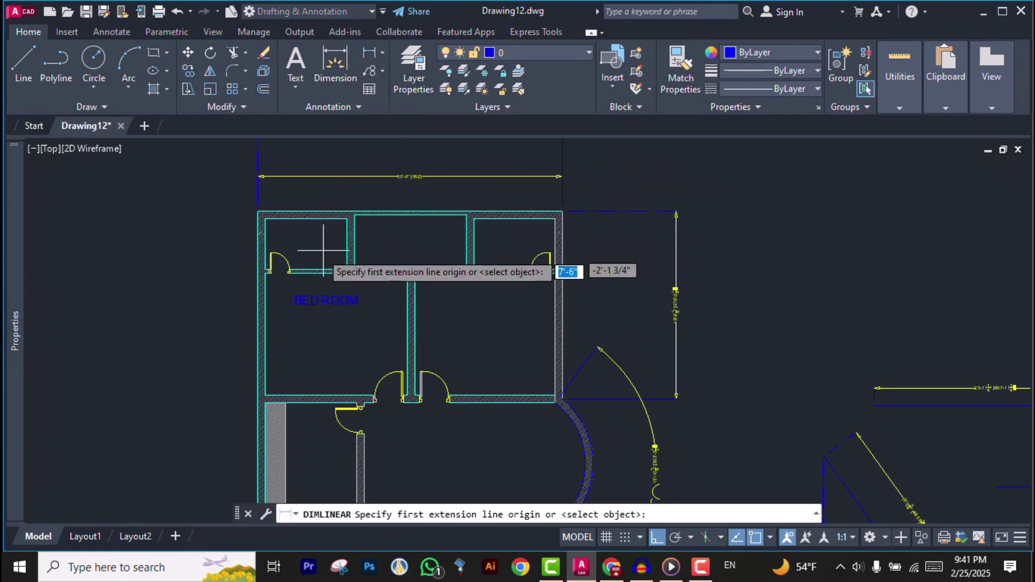
click(269, 273)
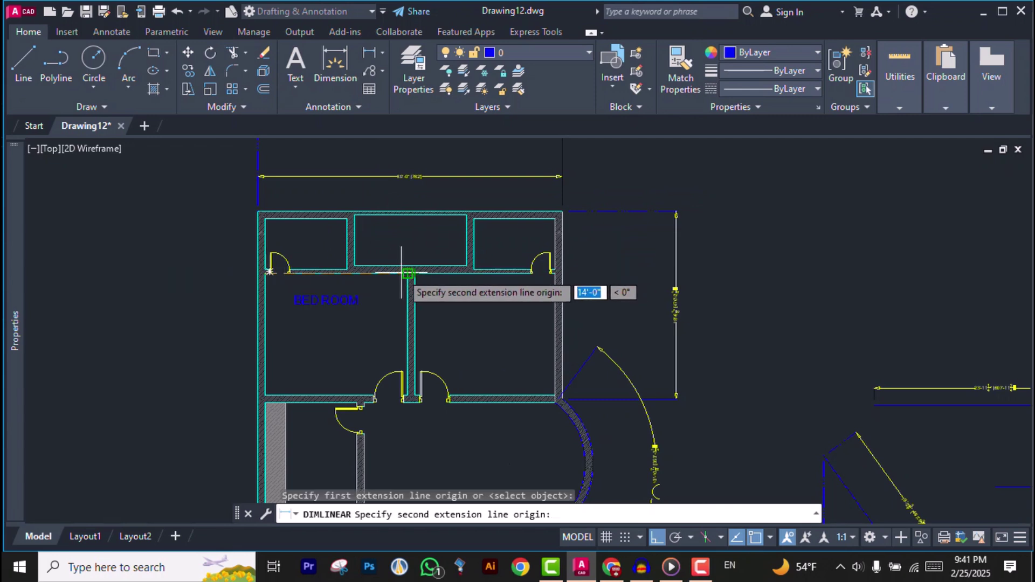
click(408, 274)
click(380, 281)
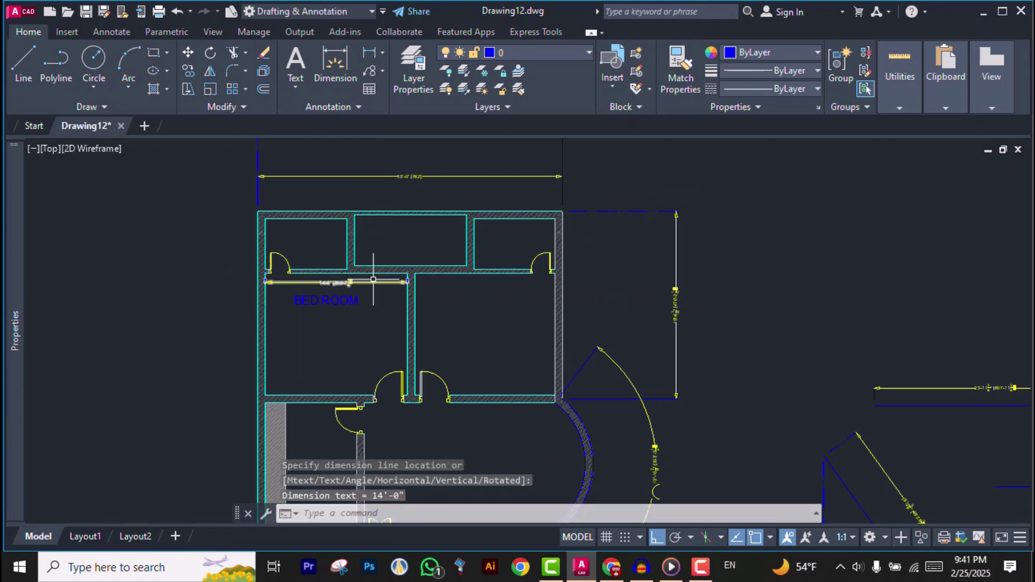
scroll(332, 283, up, 6)
scroll(356, 232, down, 3)
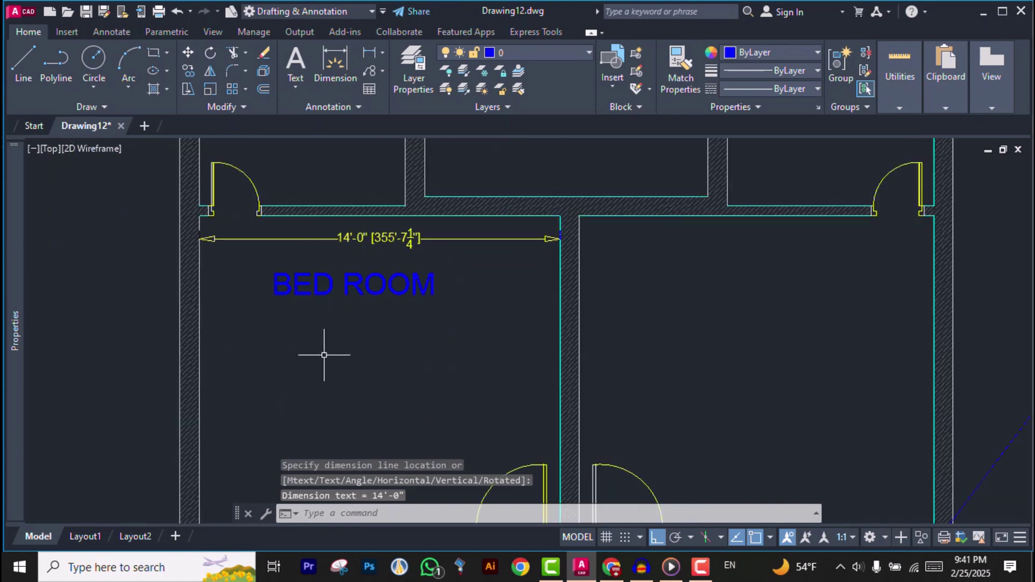
scroll(342, 331, down, 3)
scroll(362, 323, up, 2)
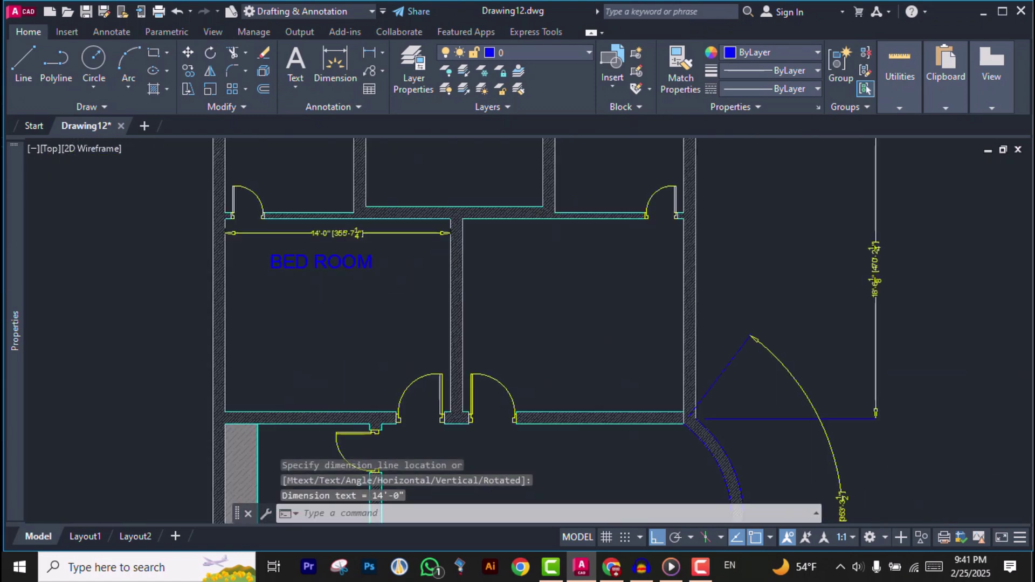
Add a vertical Linear dimension along the full length of the wall between the two large rooms, placed inside the right room
key(Return)
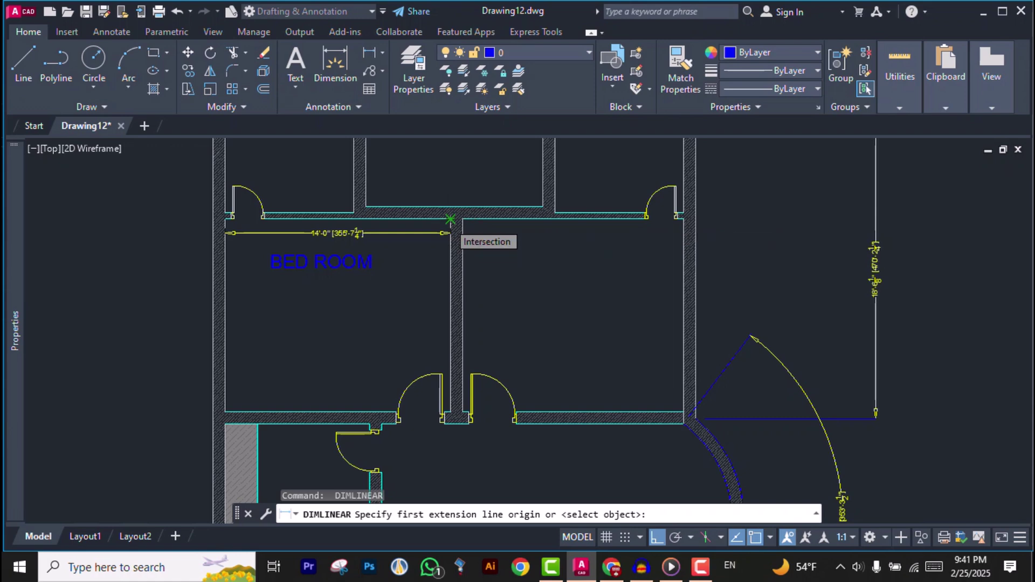
click(451, 219)
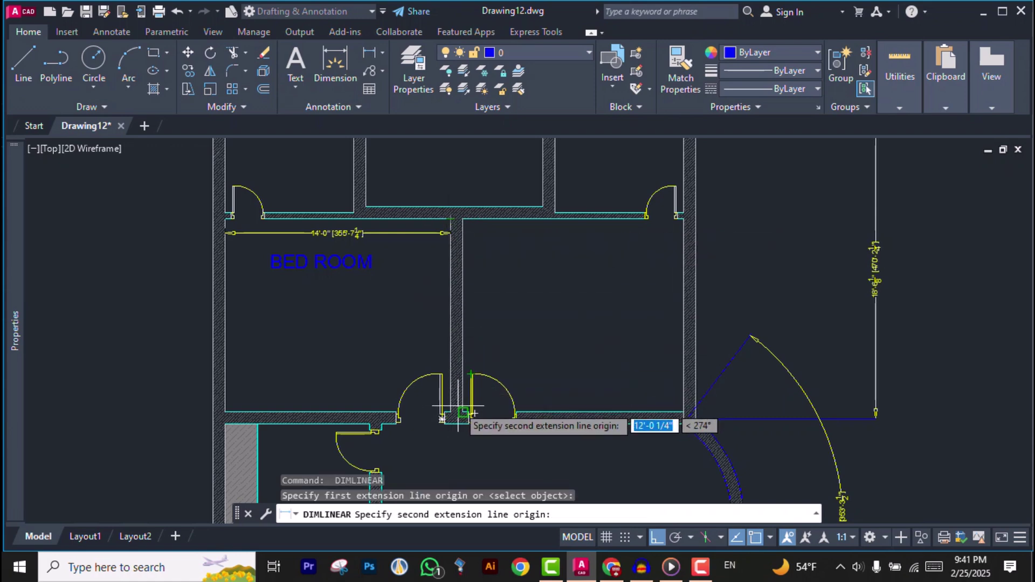
click(462, 406)
click(500, 337)
scroll(499, 337, up, 2)
scroll(498, 337, up, 1)
scroll(614, 323, down, 3)
scroll(371, 227, up, 2)
scroll(371, 227, up, 4)
scroll(323, 239, down, 4)
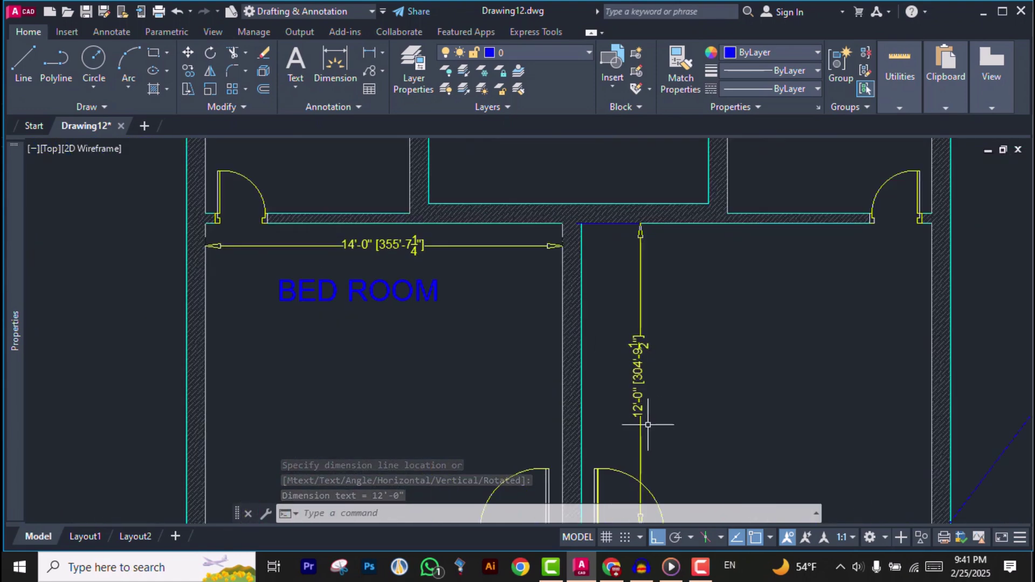
scroll(646, 423, up, 1)
scroll(639, 402, down, 1)
Add a second line reading 12X14 below BED ROOM in the room label
click(329, 291)
double_click(455, 297)
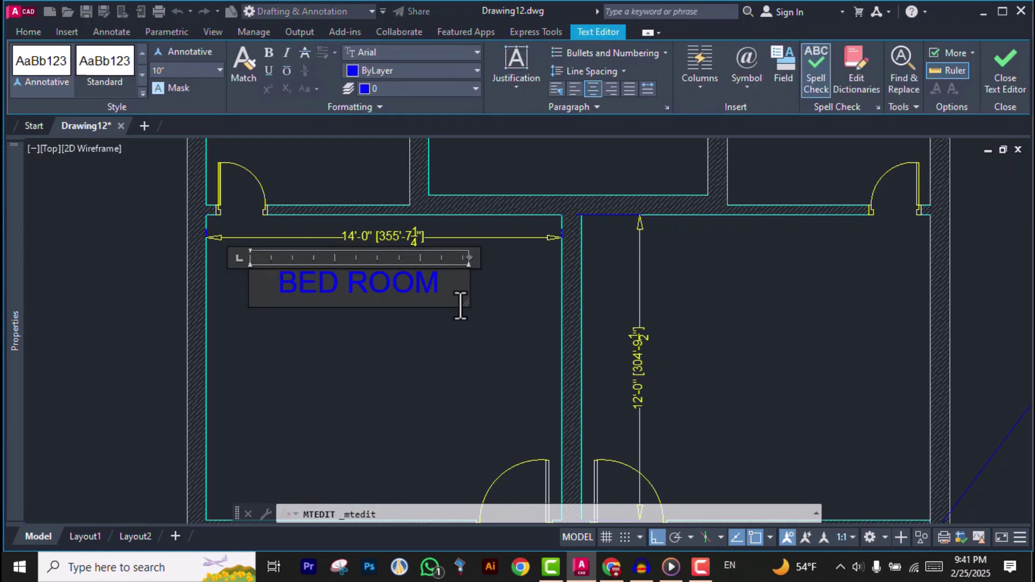
key(Return)
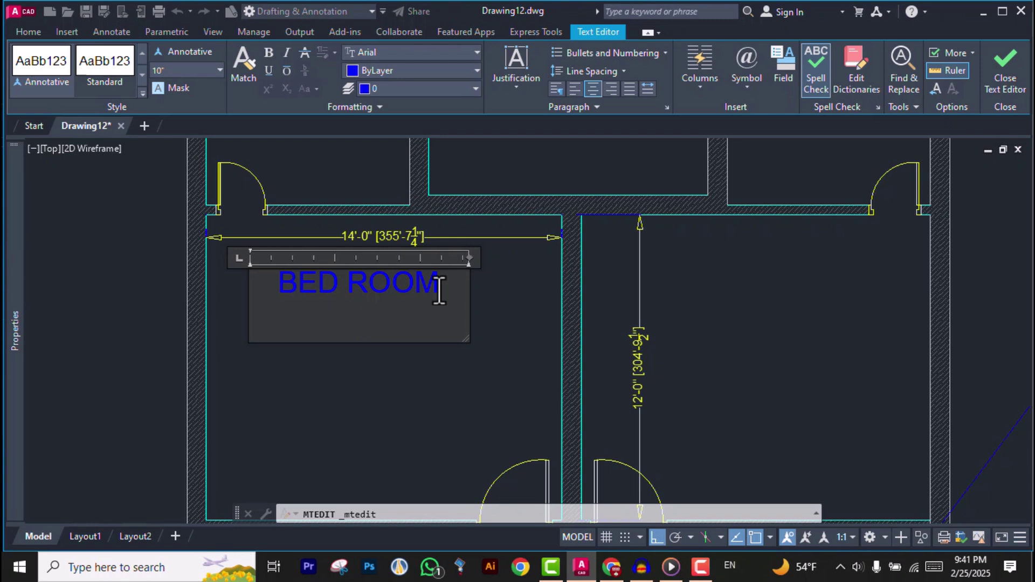
text(12X14)
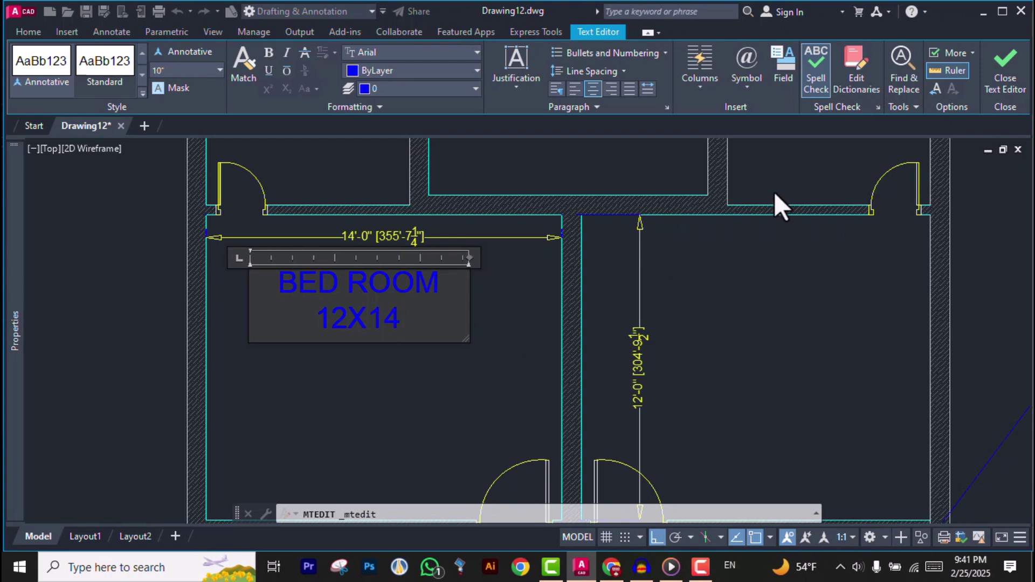
click(1014, 70)
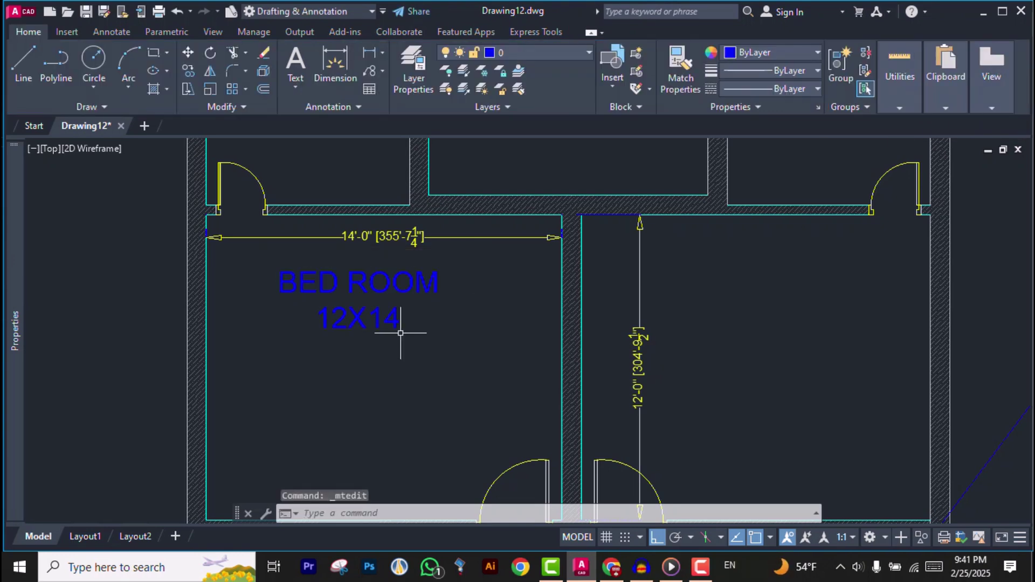
Move the BED ROOM label down toward the centre of the left large room
scroll(395, 265, down, 4)
click(317, 284)
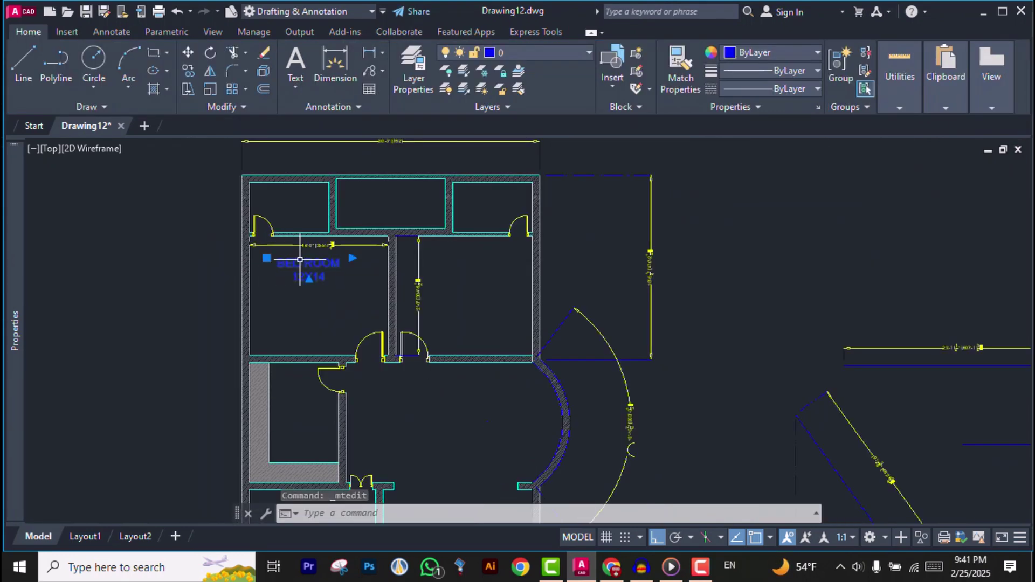
click(266, 259)
click(282, 294)
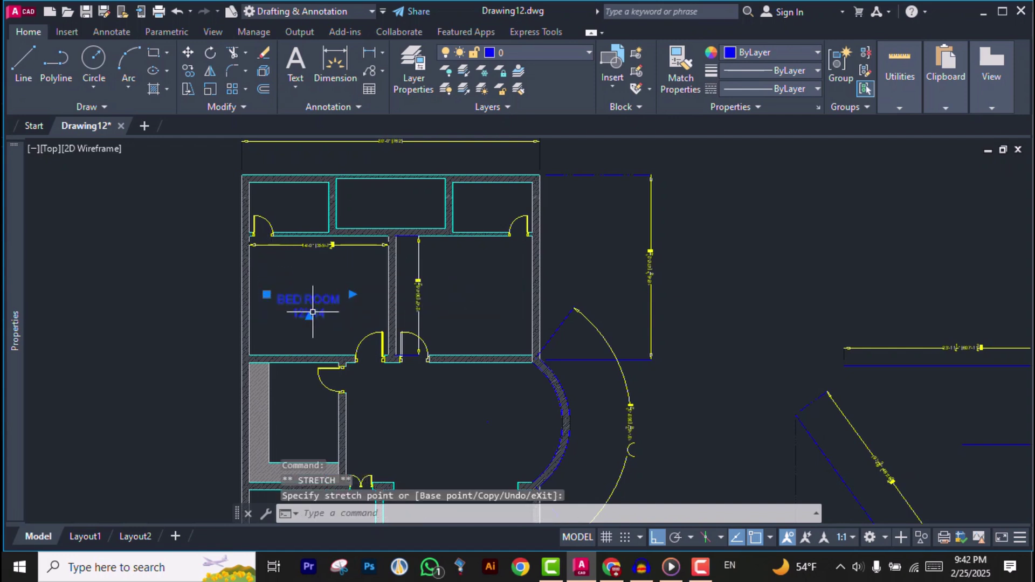
Draw a two-segment Quick Leader without text, from the right large room's upper wall down into the room with a near-horizontal tail, Ortho off
scroll(357, 284, down, 2)
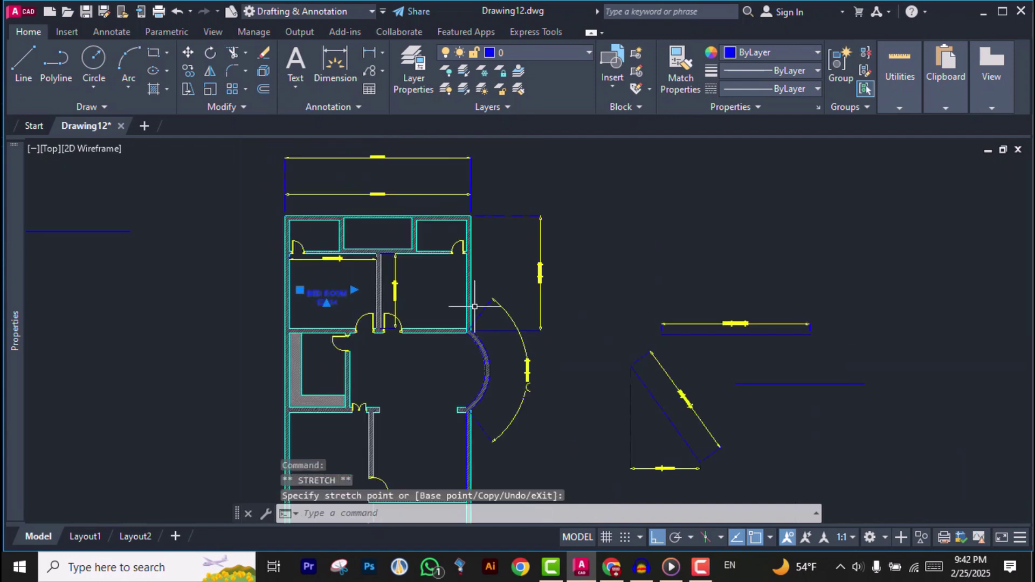
scroll(435, 266, up, 3)
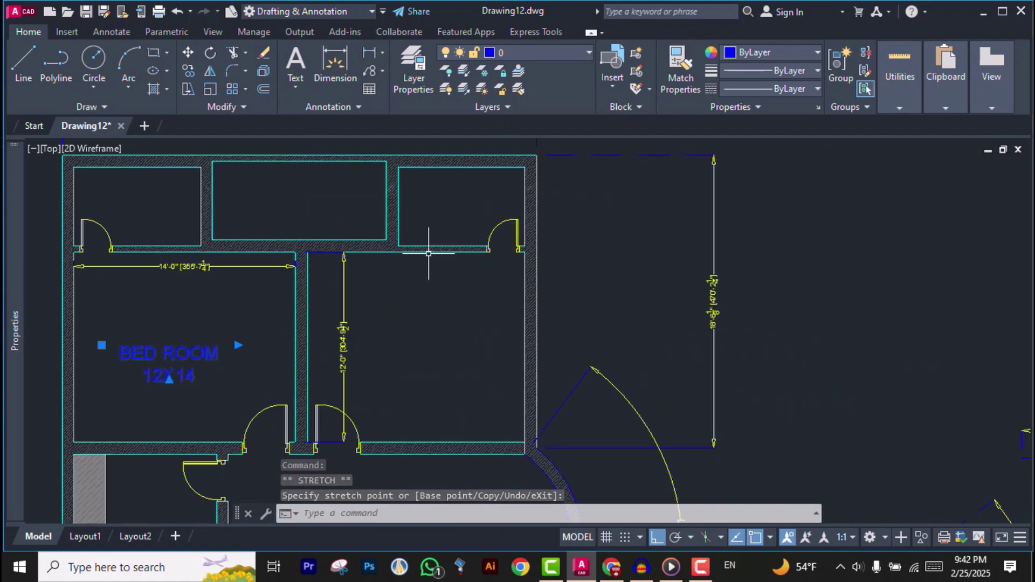
click(382, 71)
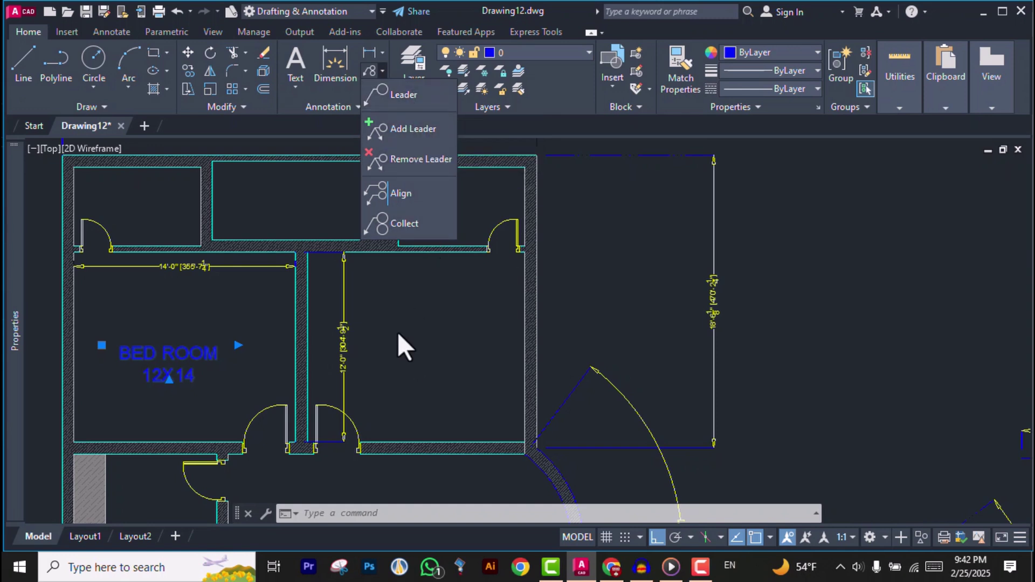
click(382, 70)
key(Escape)
text(LE)
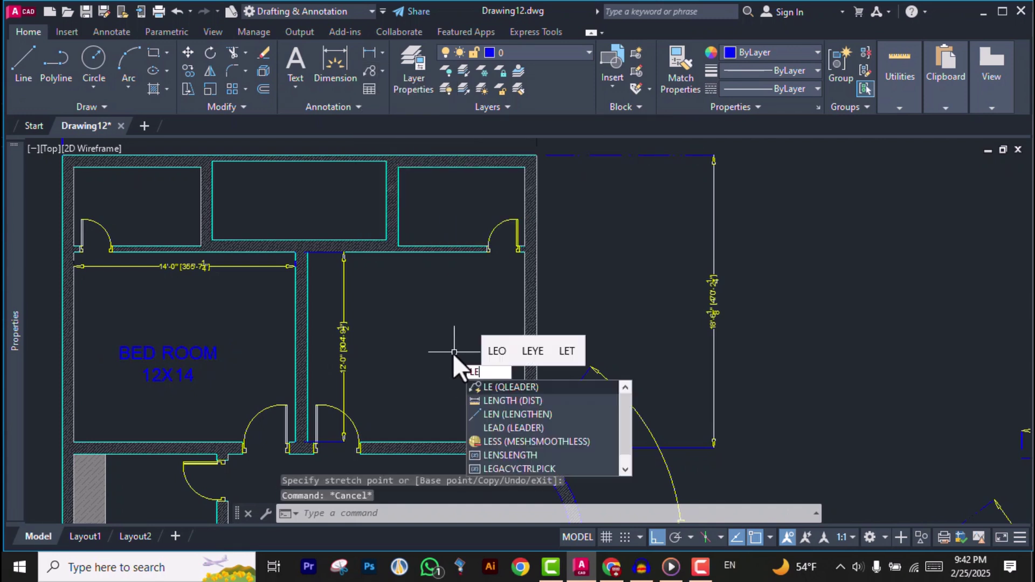
key(Return)
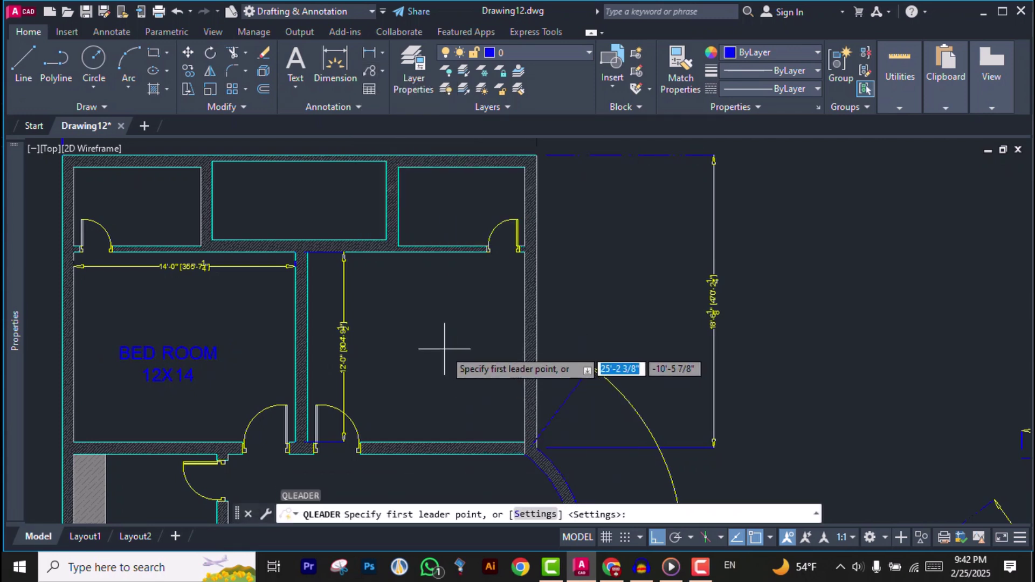
click(389, 253)
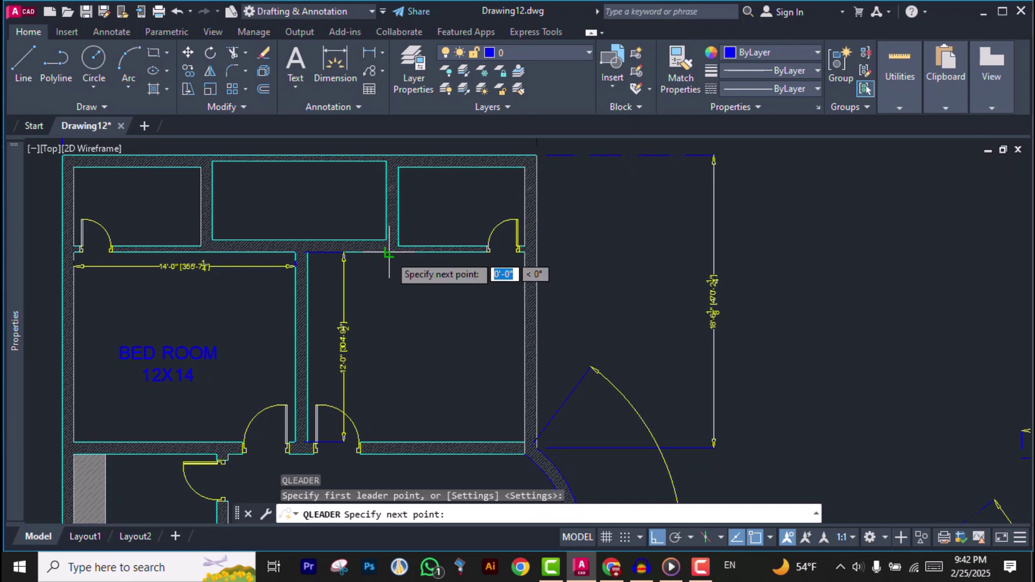
click(658, 539)
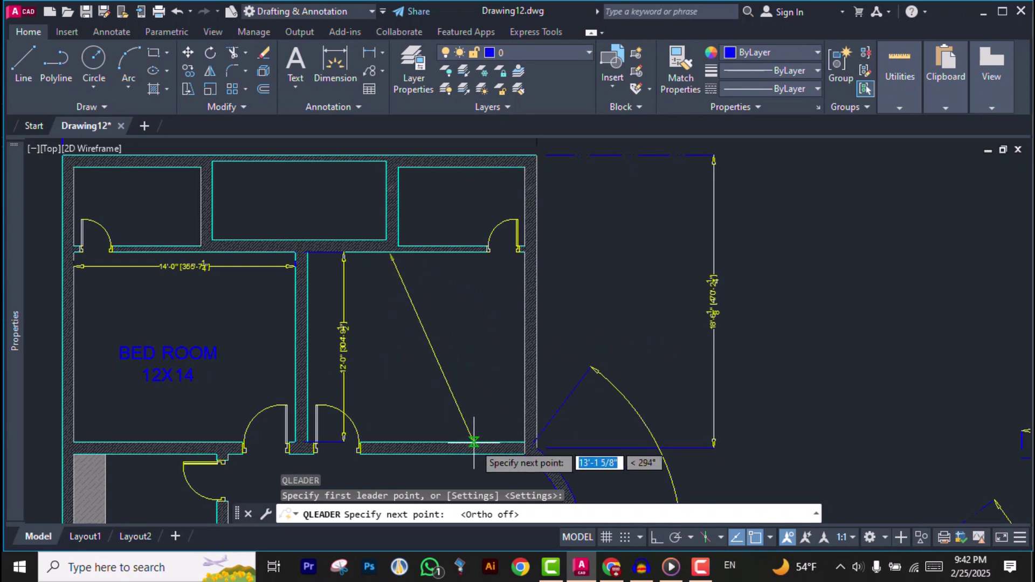
click(412, 373)
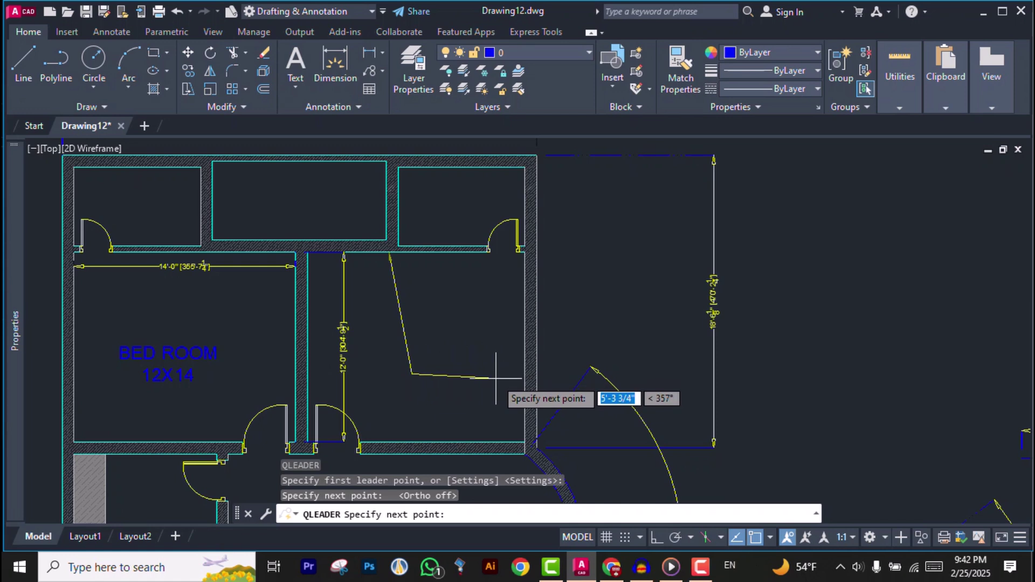
click(496, 373)
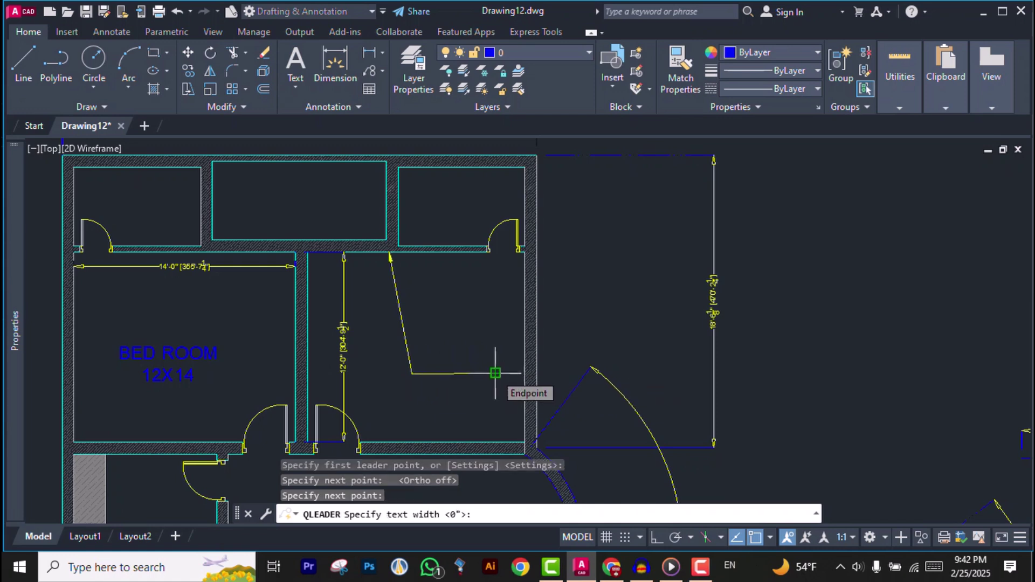
key(Escape)
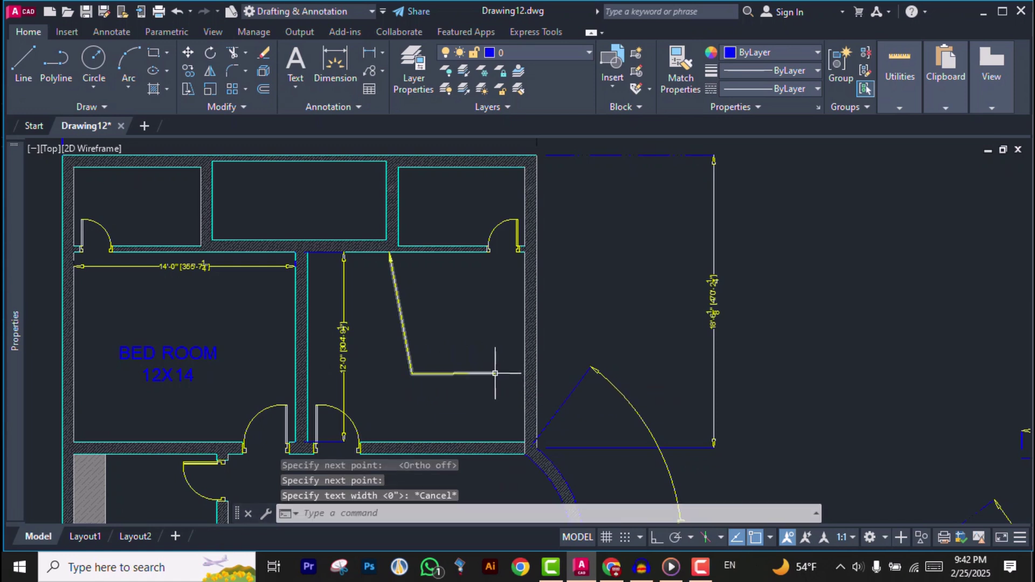
Review the leader, the BED ROOM label and the dimensions across the floor plan and the practice lines beside it
scroll(403, 331, up, 4)
scroll(400, 300, down, 3)
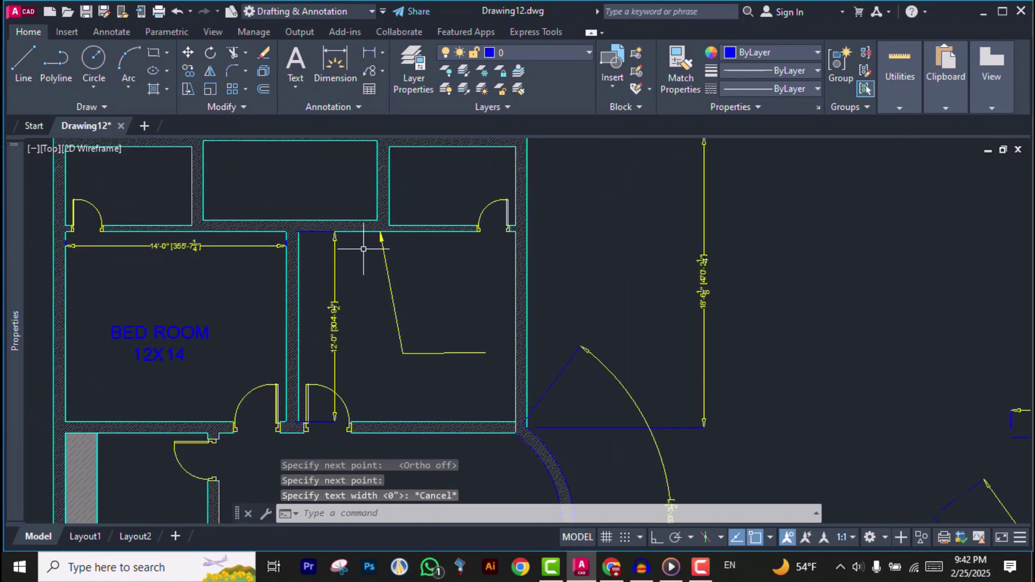
scroll(393, 280, up, 4)
scroll(367, 190, down, 3)
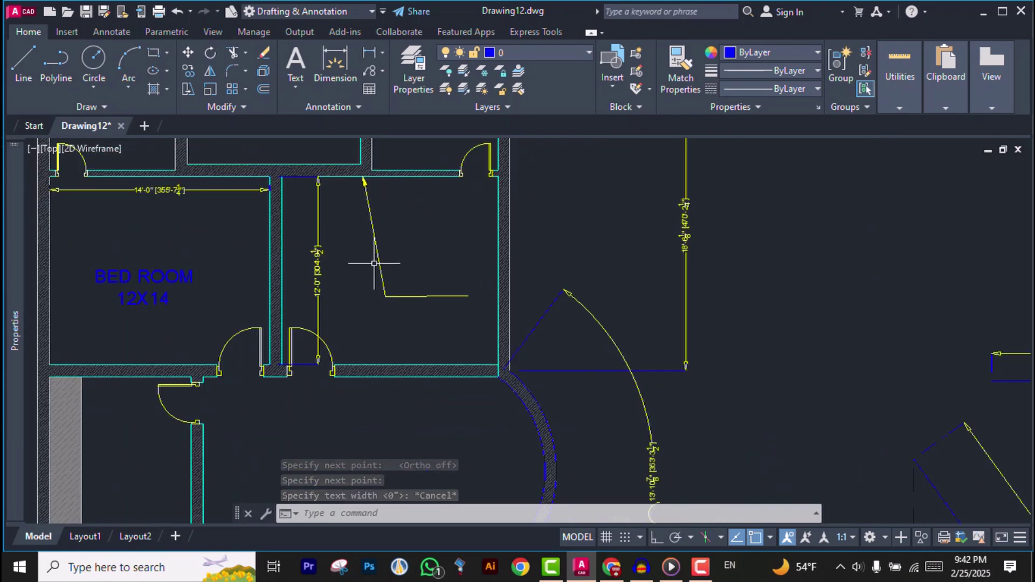
scroll(415, 260, up, 3)
scroll(415, 261, down, 5)
scroll(545, 393, up, 3)
scroll(334, 320, down, 4)
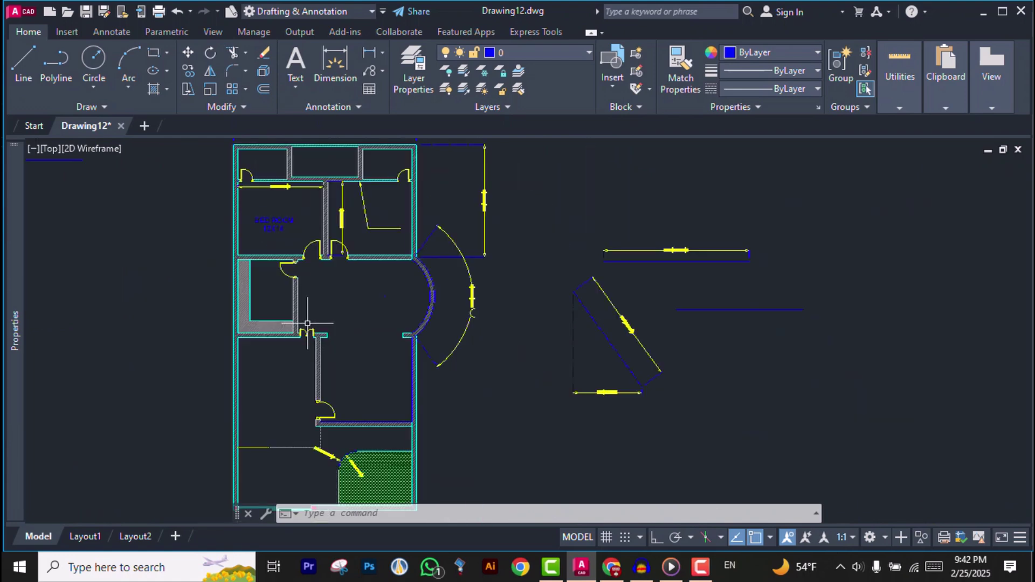
scroll(469, 317, up, 6)
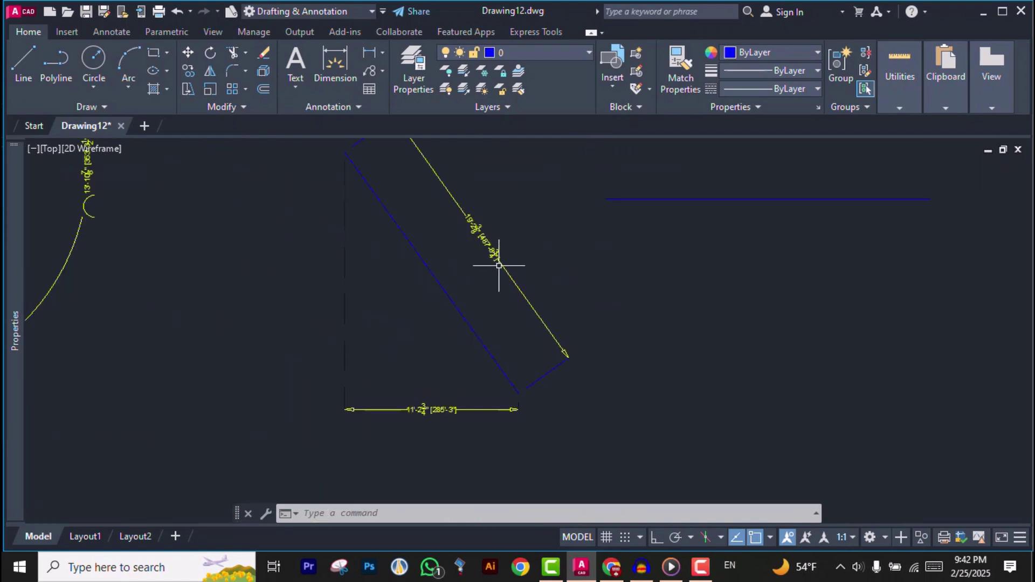
scroll(497, 254, down, 6)
scroll(464, 302, up, 7)
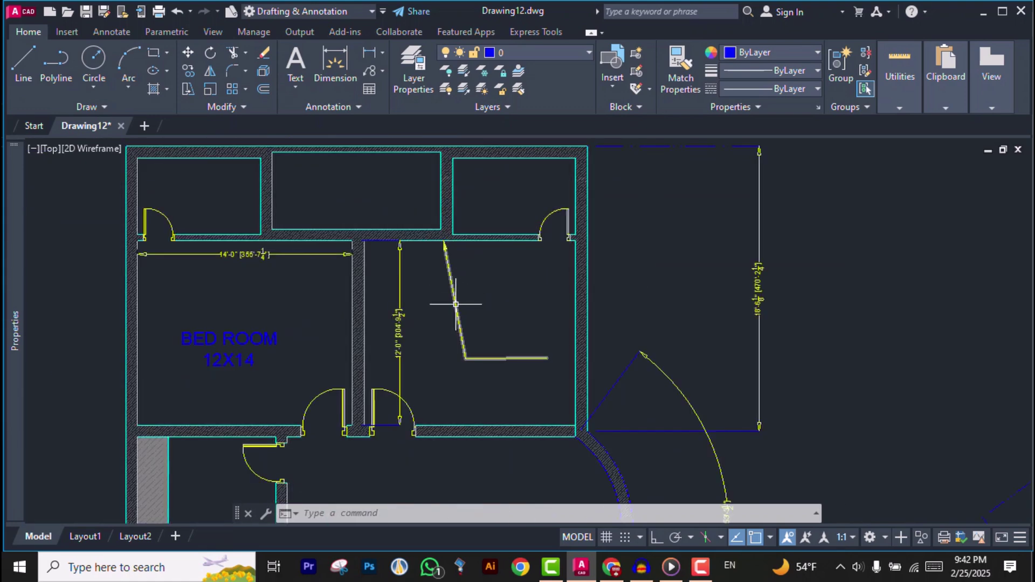
scroll(455, 304, down, 4)
scroll(459, 325, down, 5)
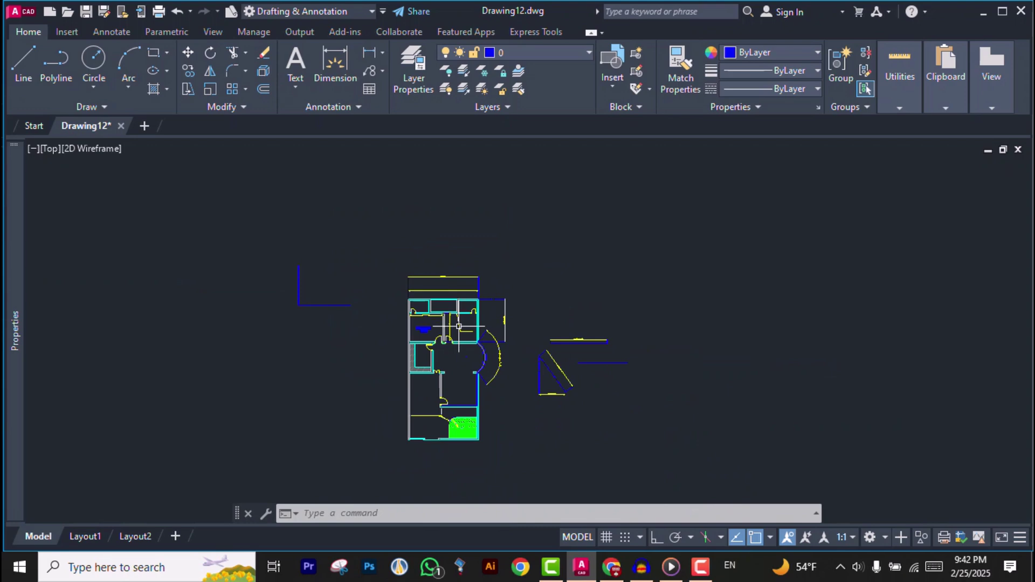
scroll(470, 424, up, 3)
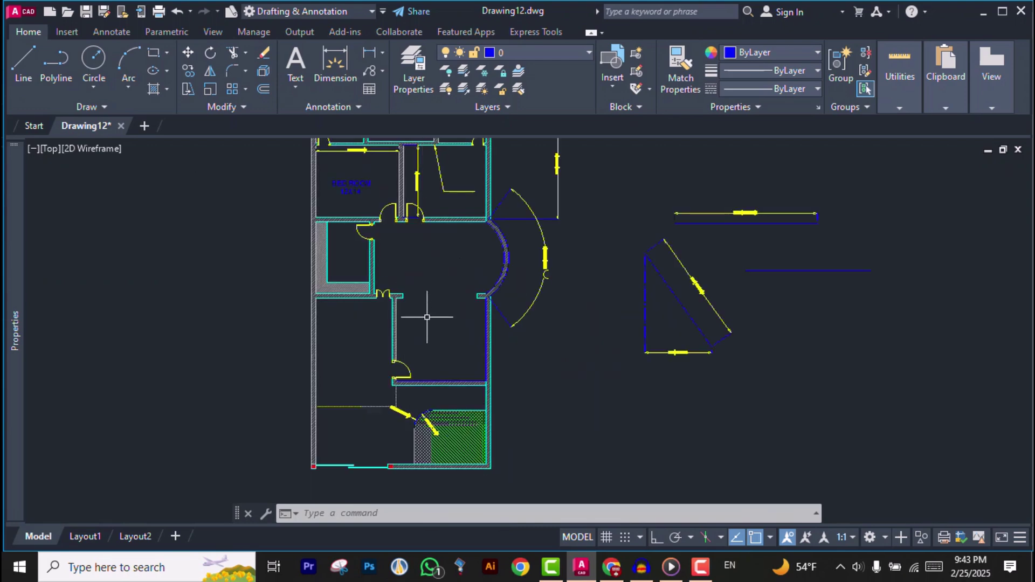
scroll(409, 203, down, 1)
scroll(408, 203, up, 4)
scroll(337, 275, up, 2)
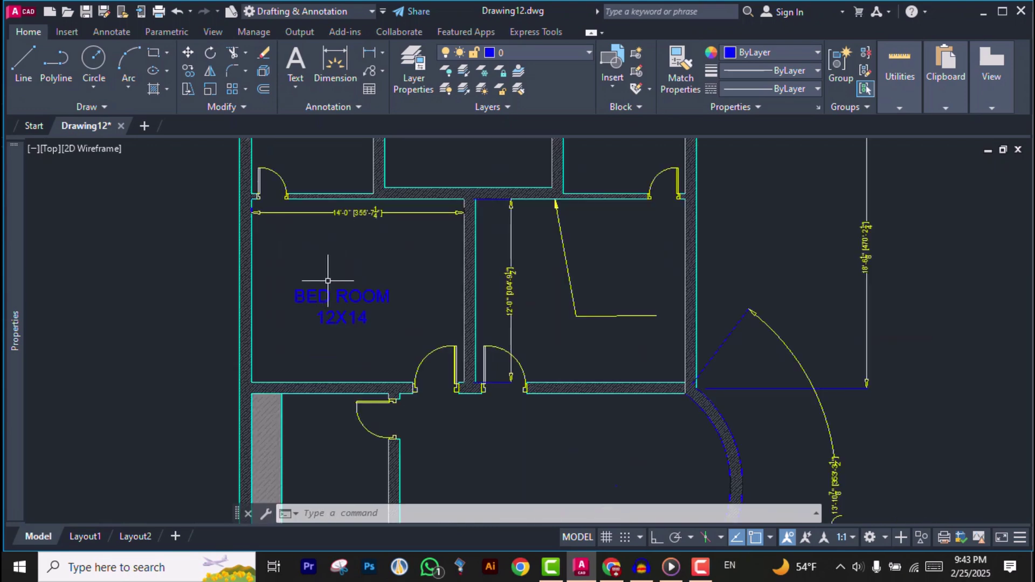
scroll(348, 276, down, 4)
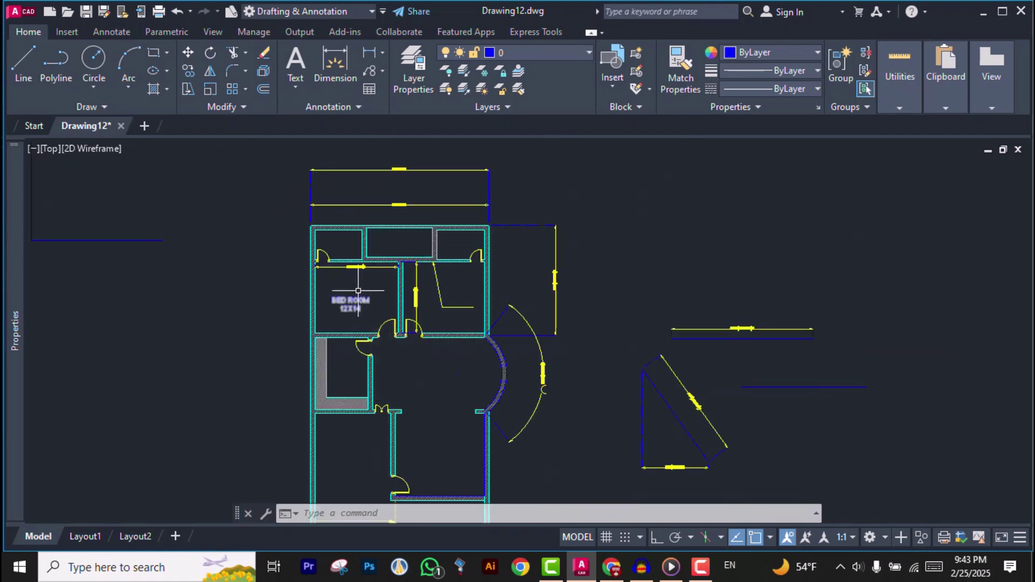
scroll(399, 239, up, 4)
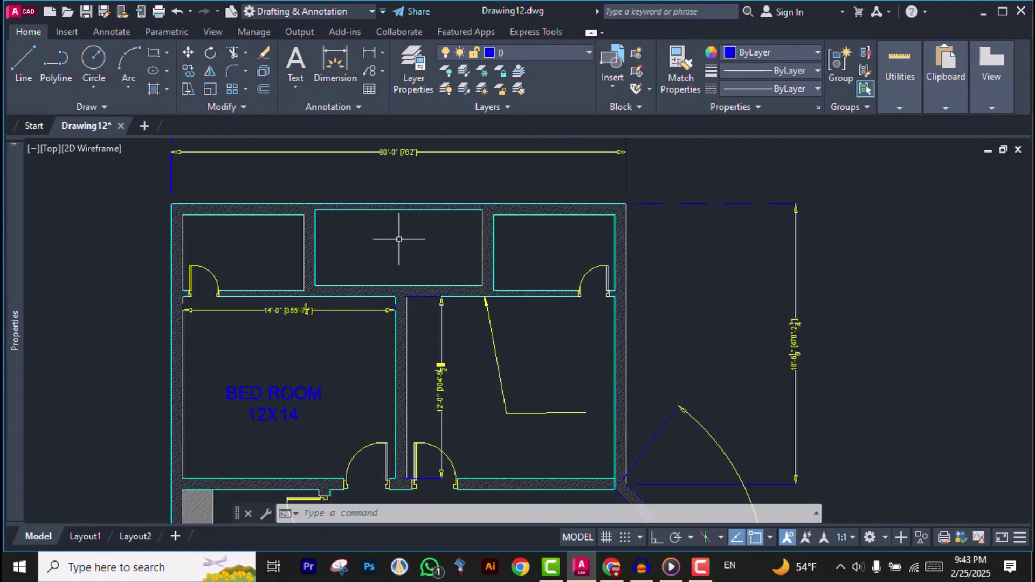